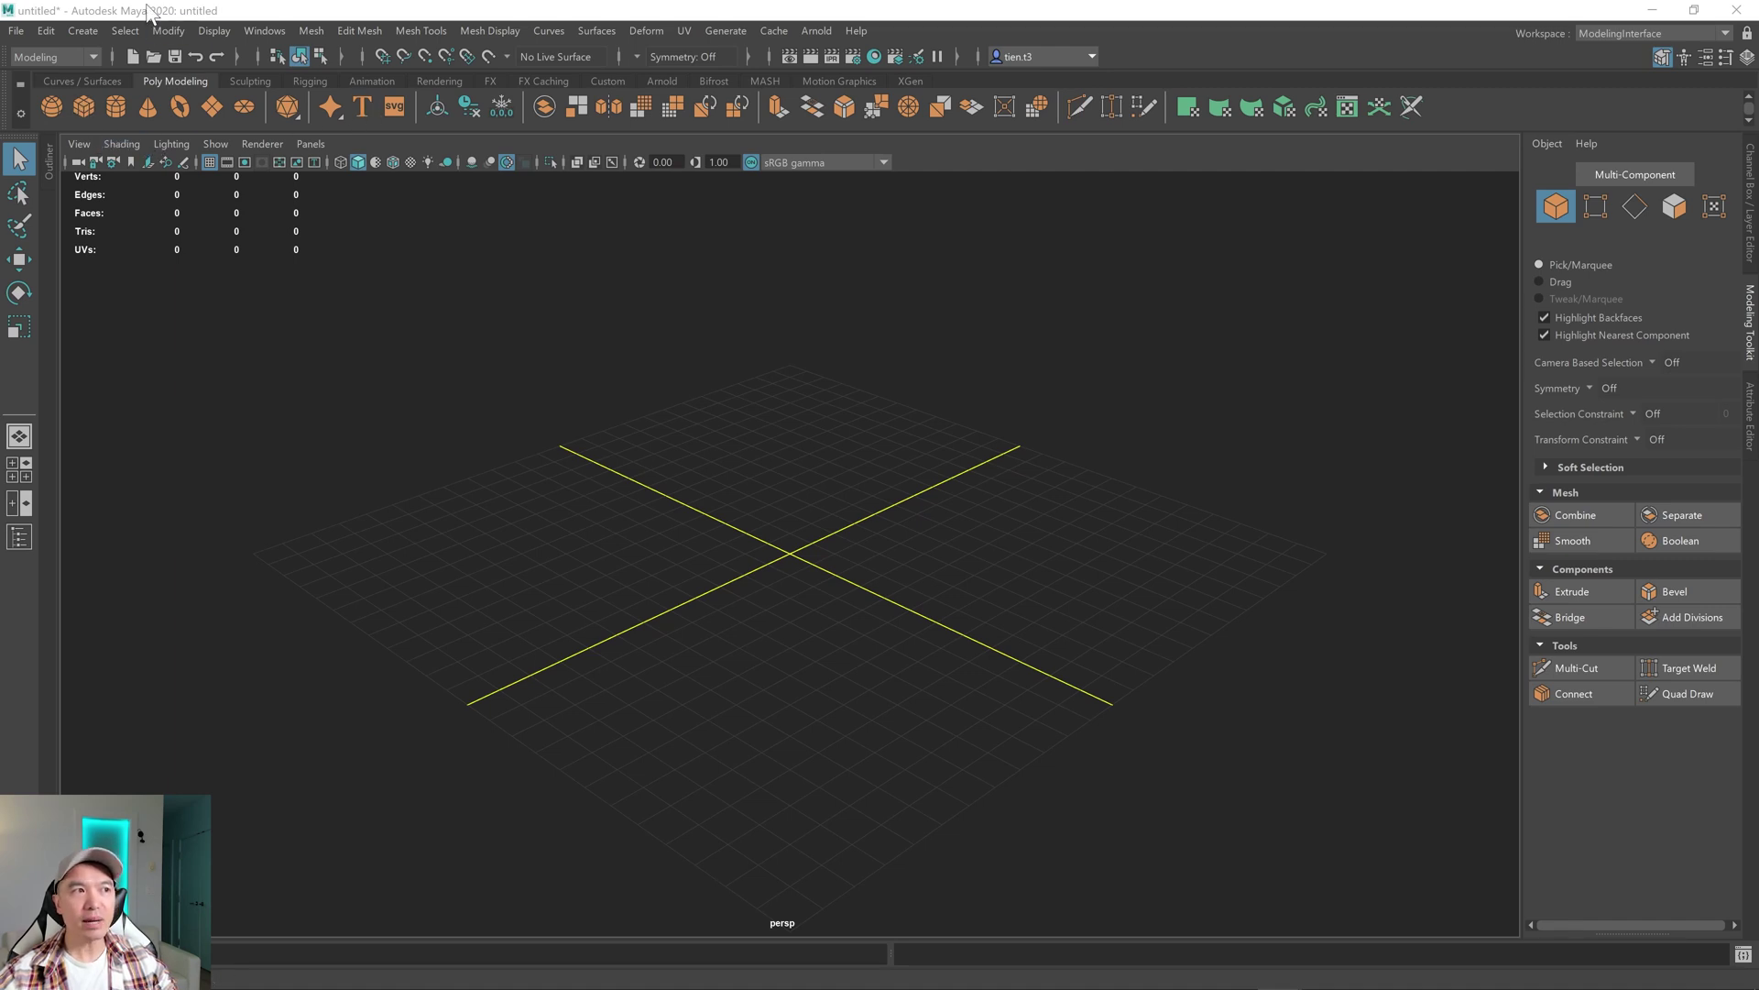
# - Open the Create menu over the empty untitled scene
pyautogui.click(84, 30)
# - Create a polygon cube, pCube1, at the origin and frame it in the view
pyautogui.moveTo(139, 95)
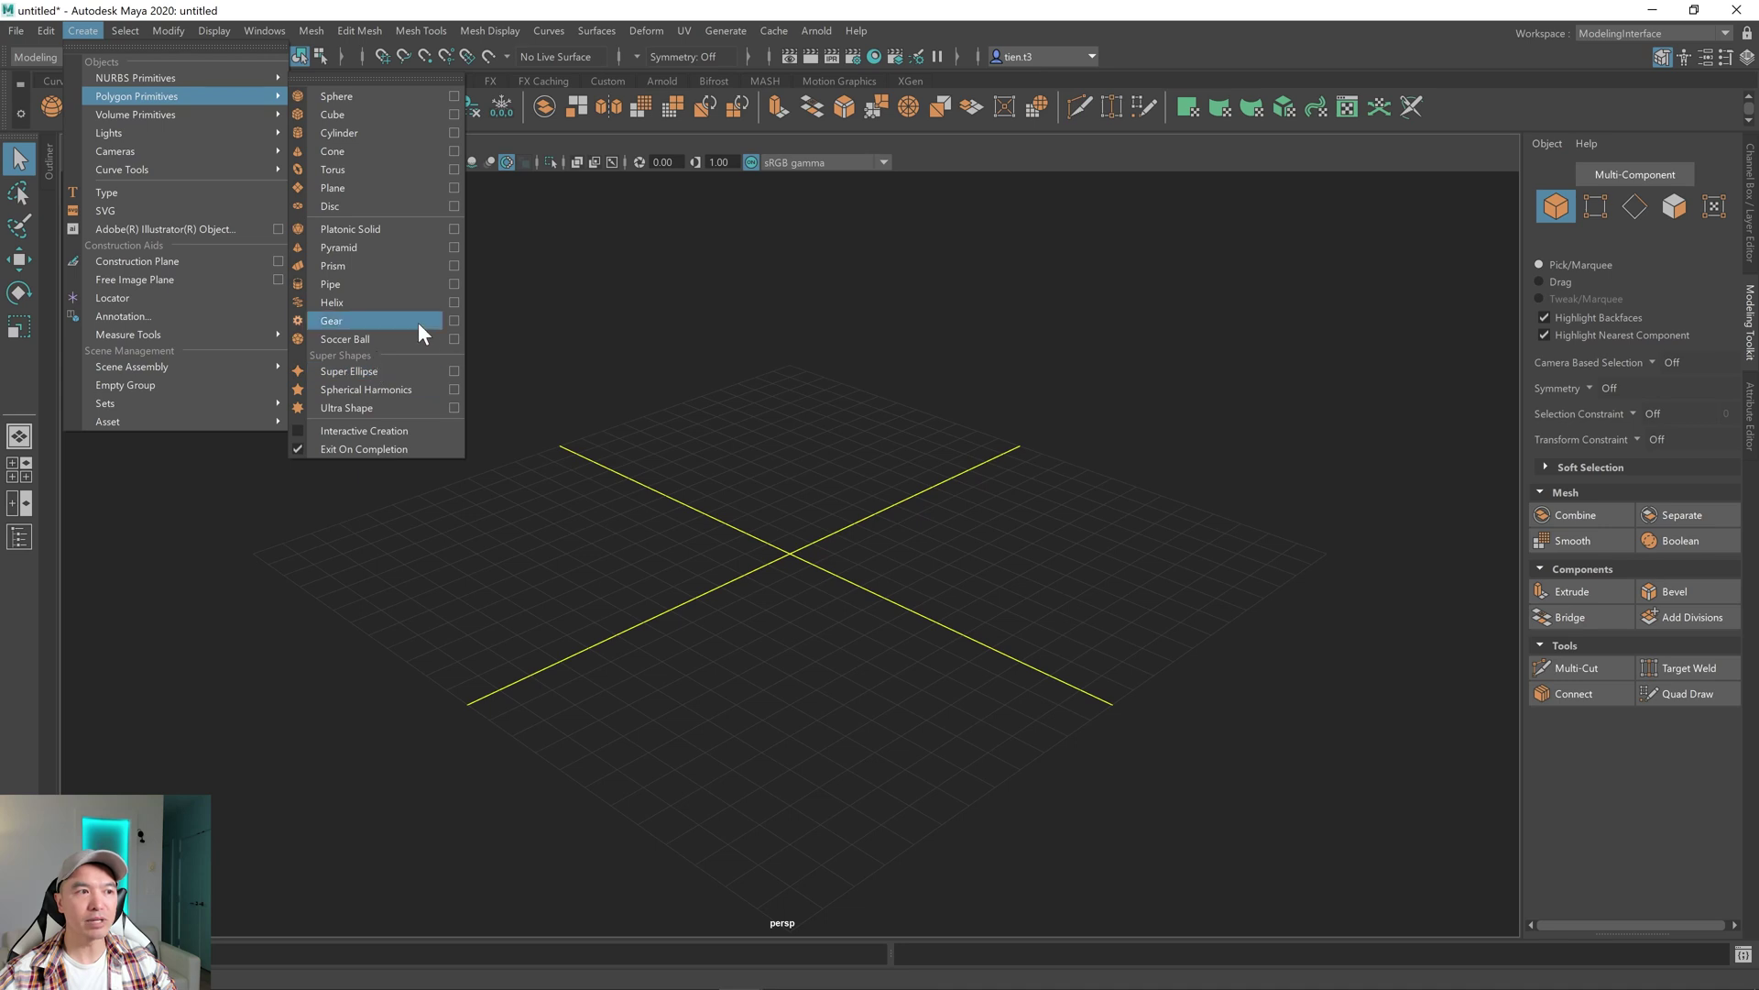
pyautogui.click(331, 113)
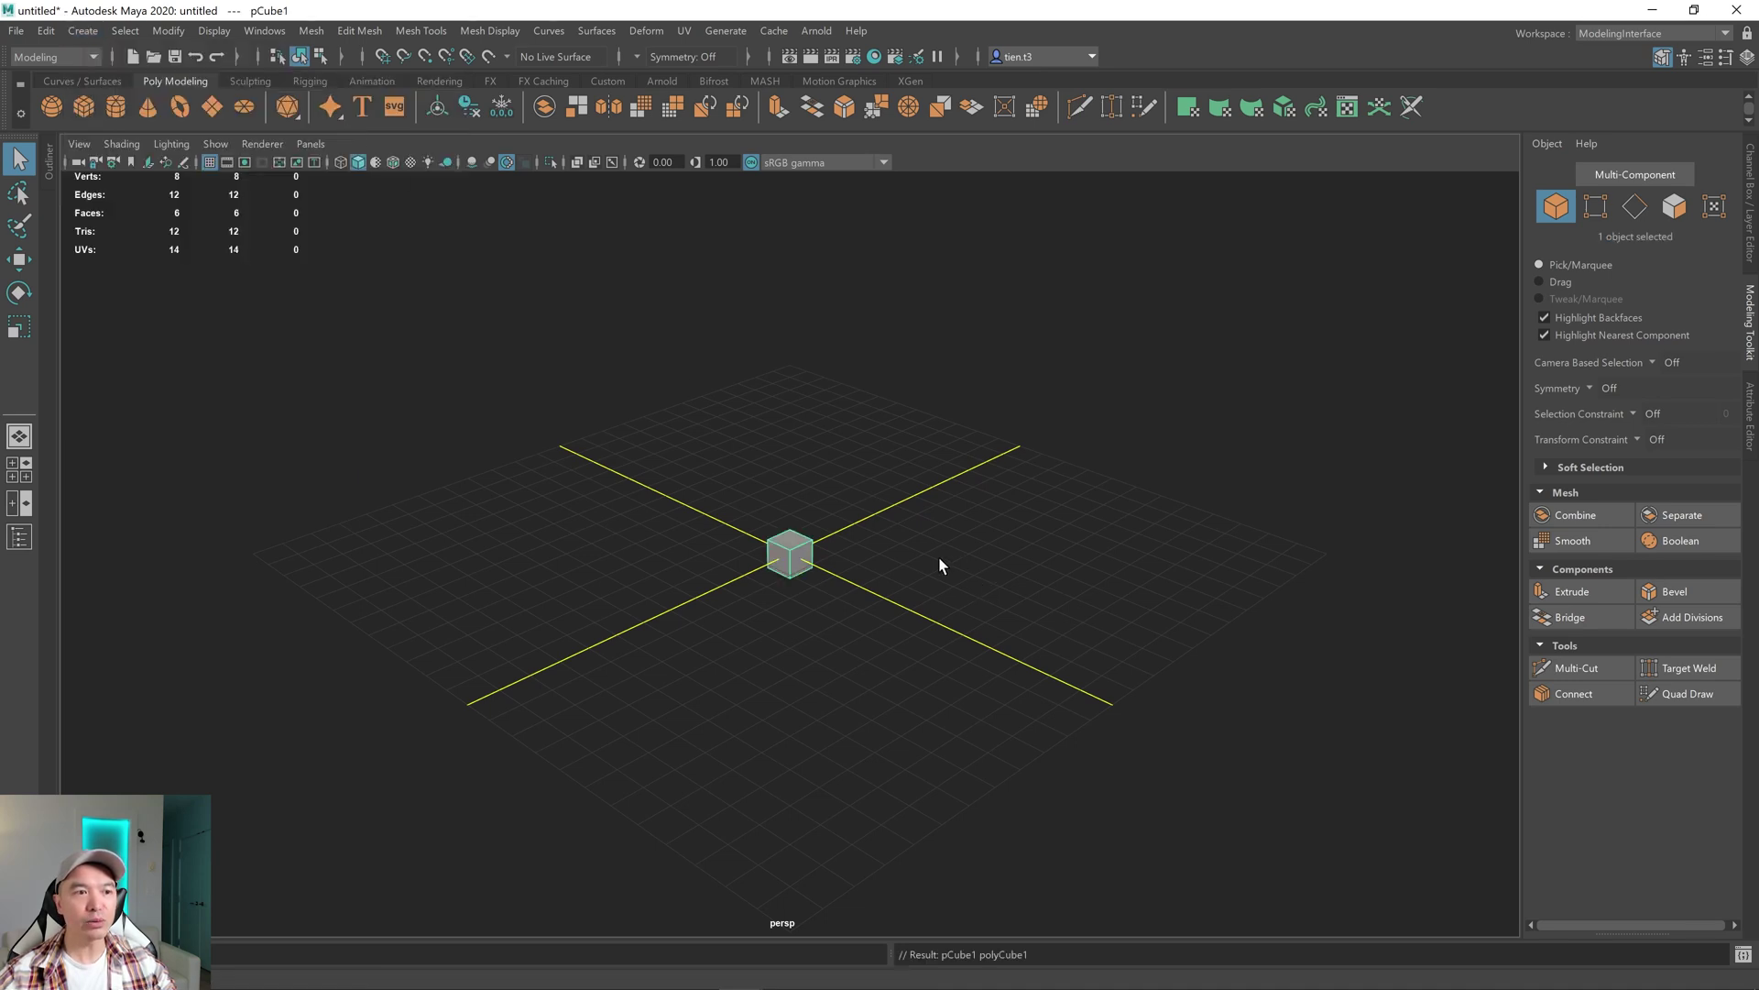
pyautogui.press('f')
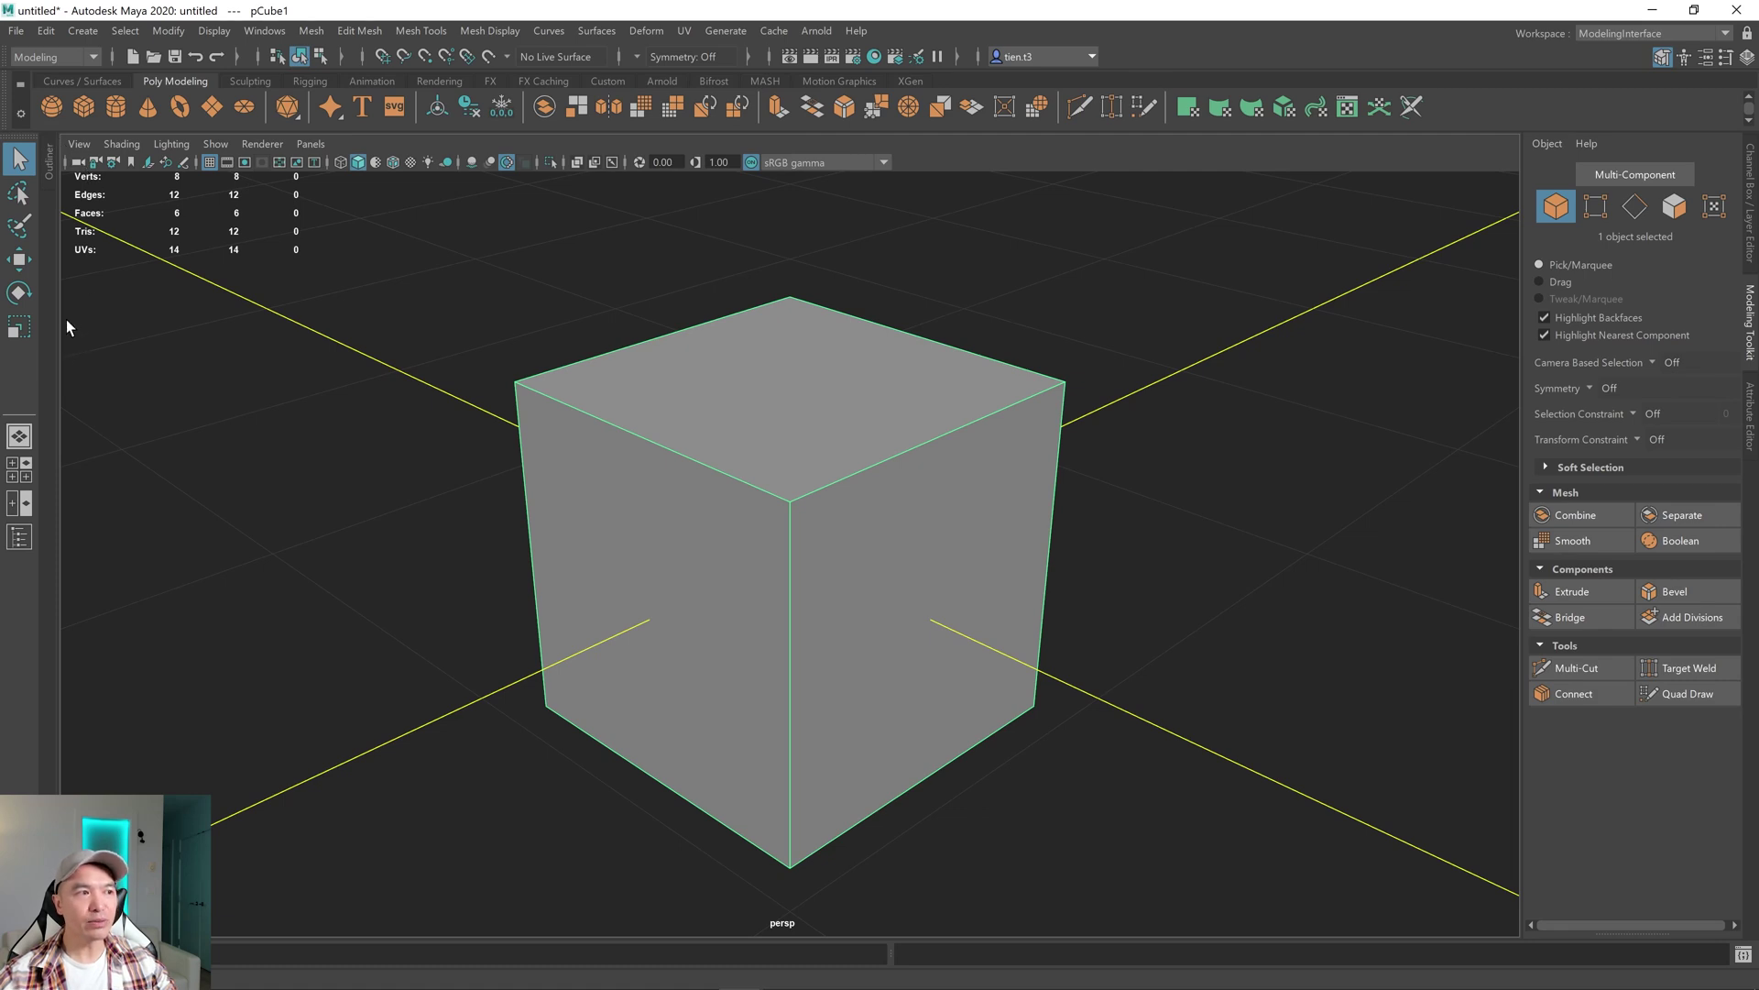
# - Try the Move, Rotate and Scale tools from the toolbox on the cube
pyautogui.click(18, 263)
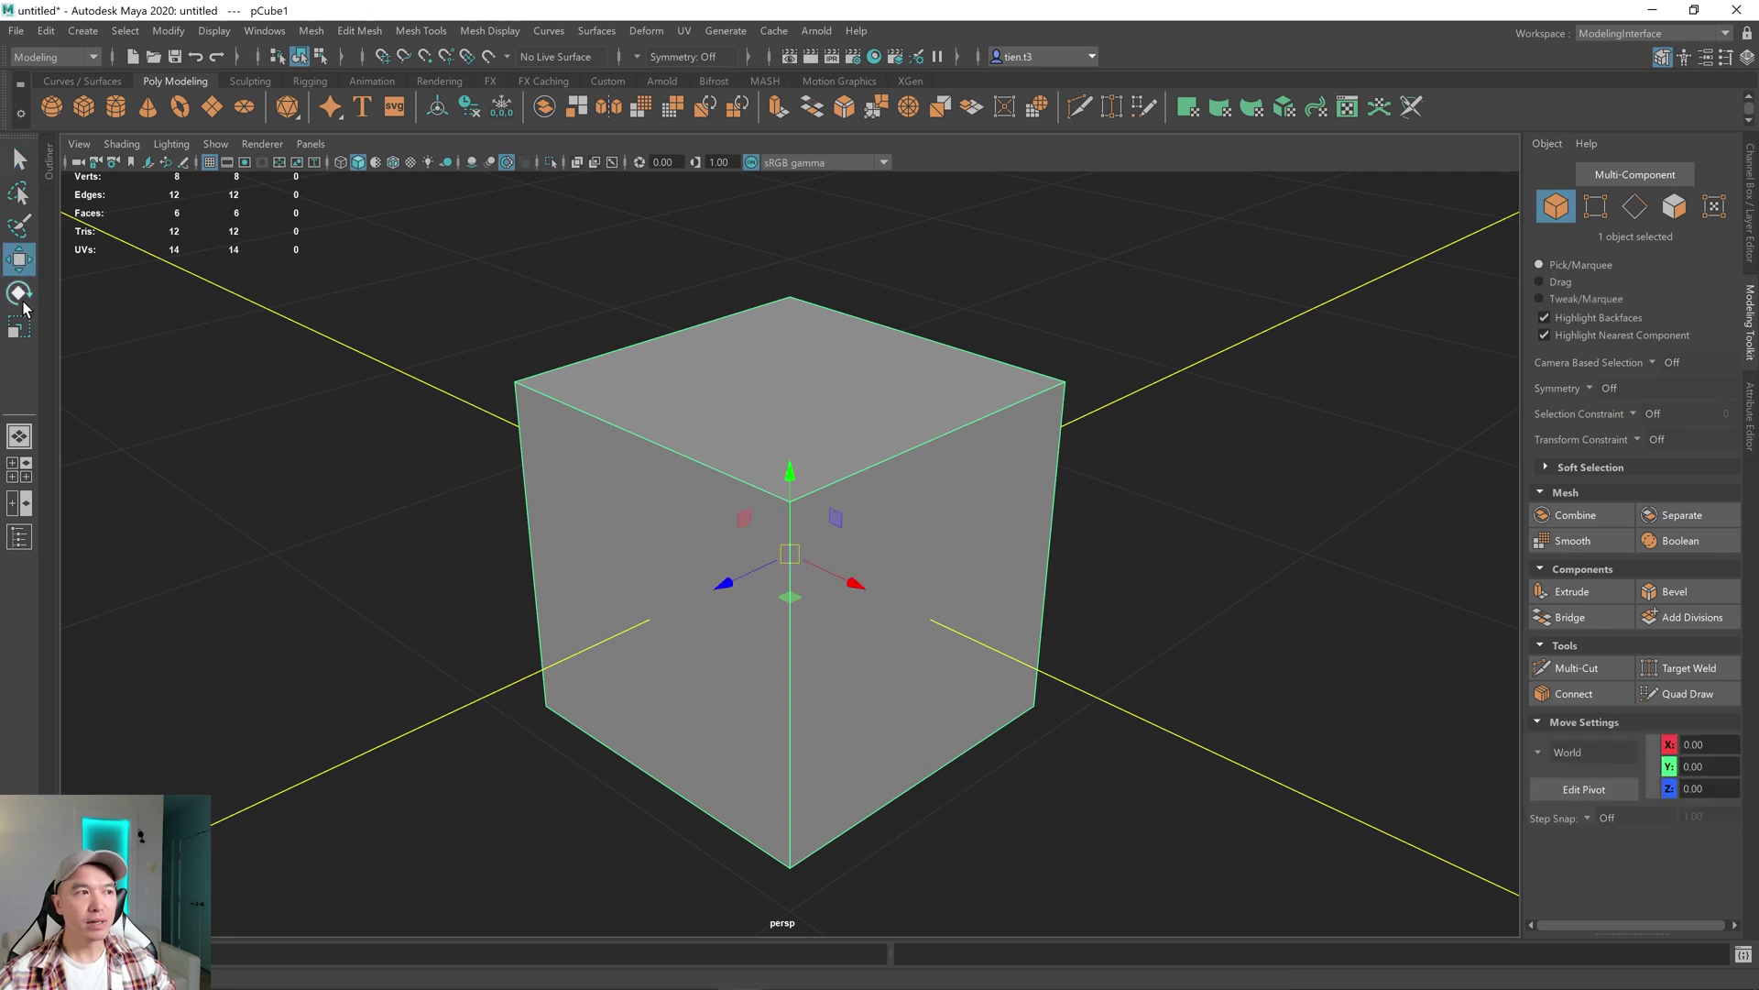
pyautogui.click(17, 299)
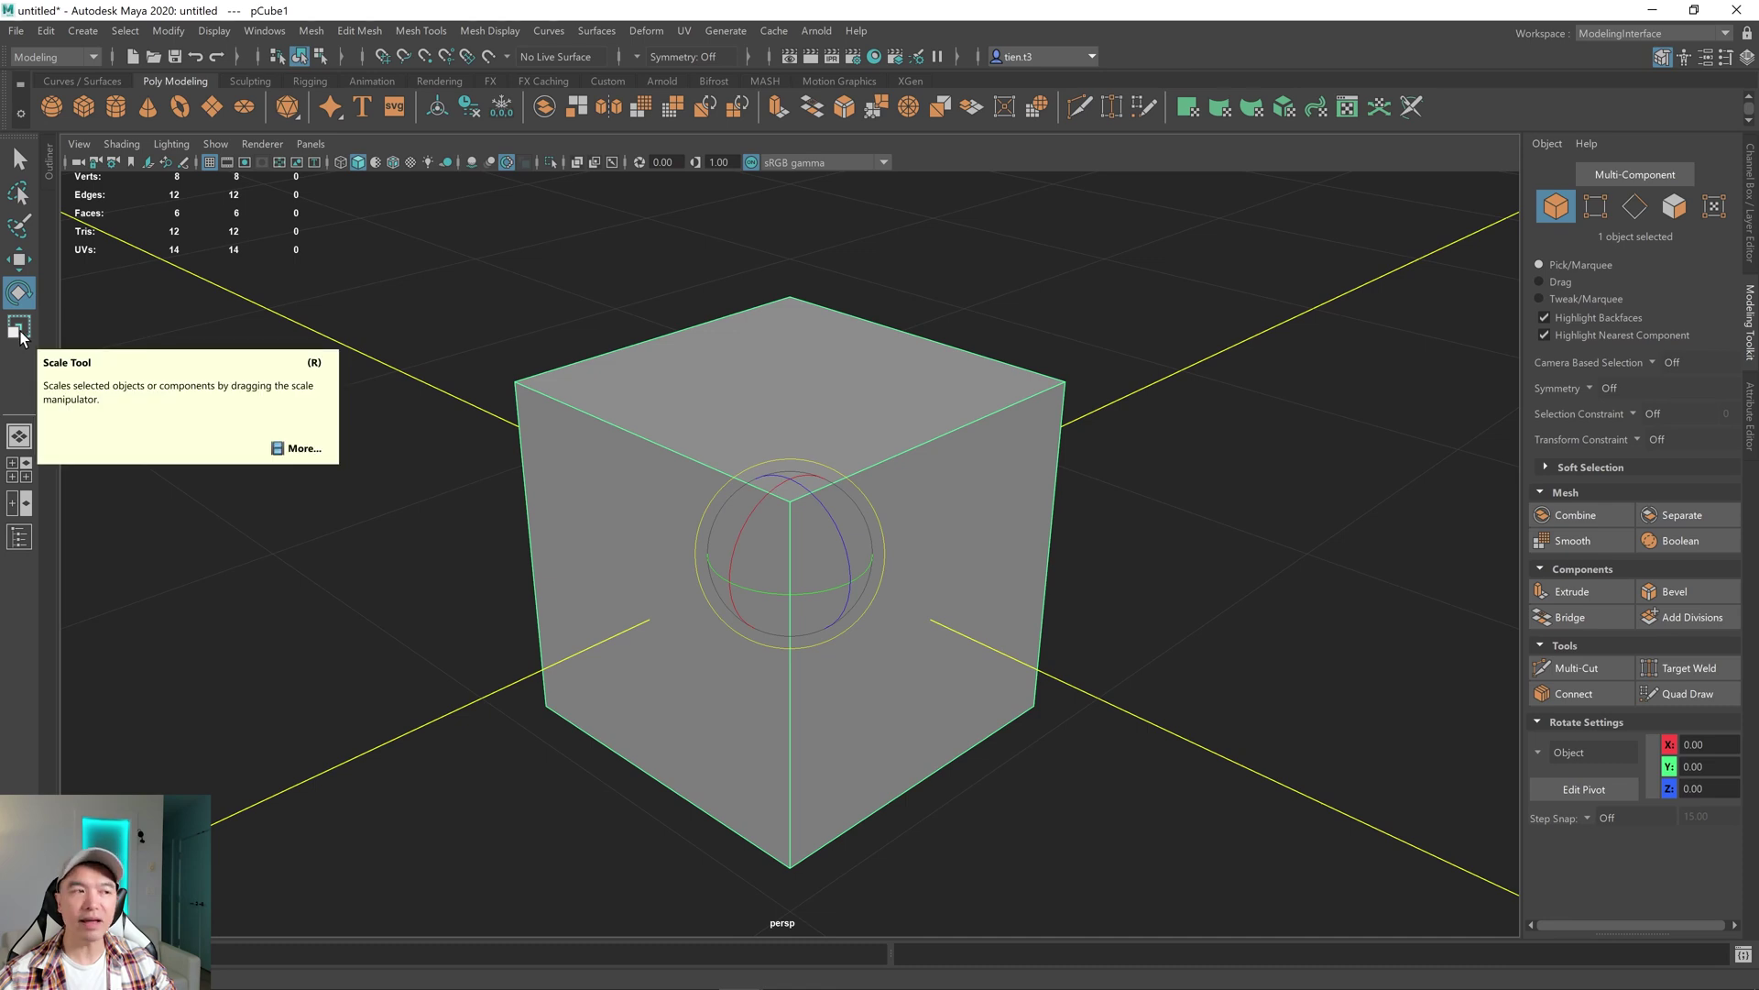
pyautogui.click(20, 335)
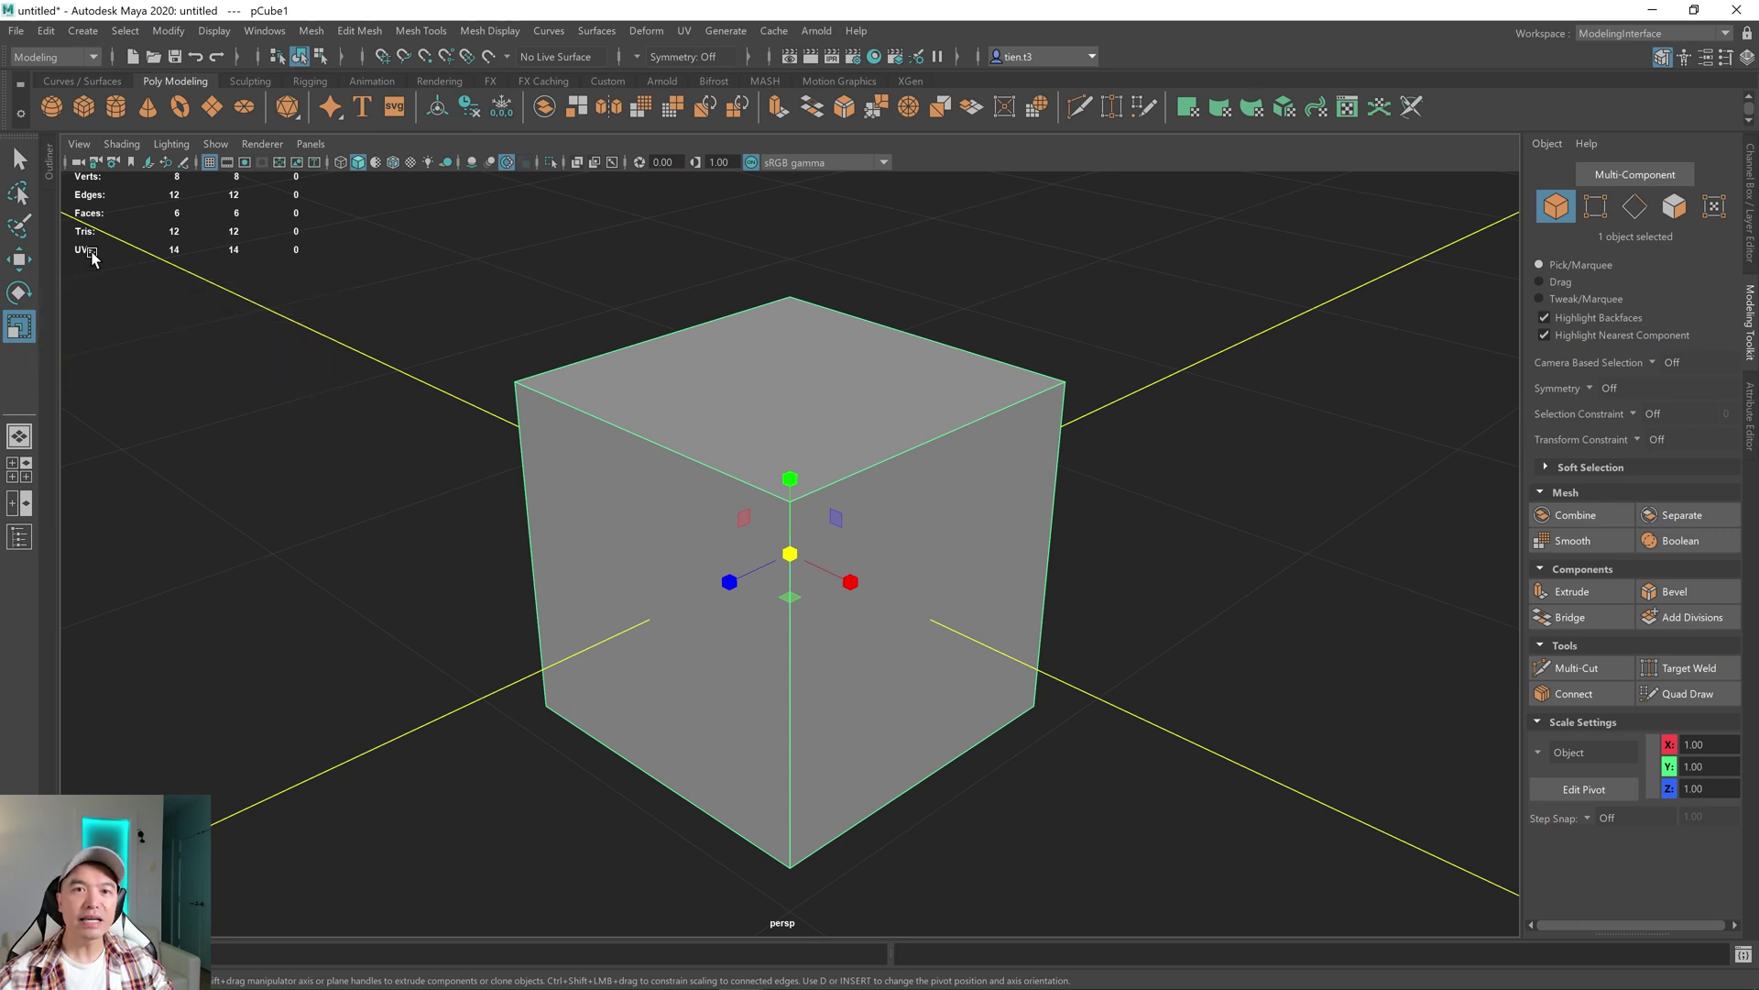
# - Cycle the Q, W, E, R tool hotkeys three times, ending on the Scale tool
pyautogui.press('q')
pyautogui.press('w')
pyautogui.press('e')
pyautogui.press('r')
pyautogui.press('q')
pyautogui.press('w')
pyautogui.press('e')
pyautogui.press('r')
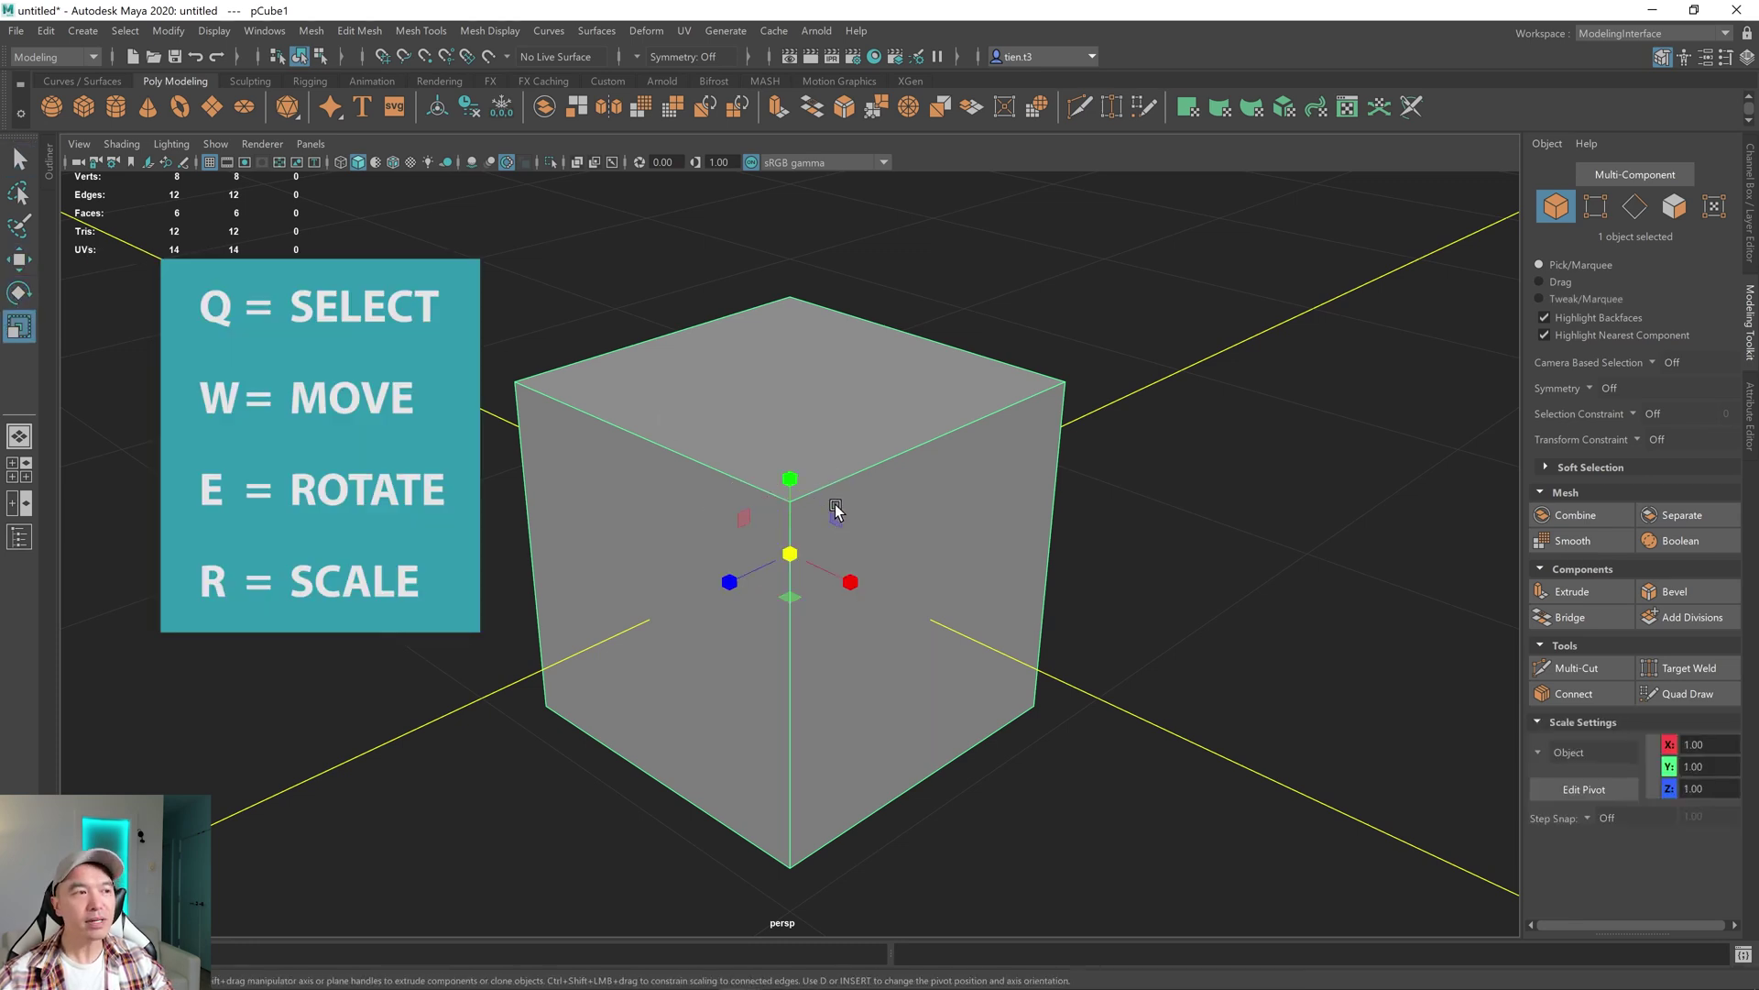
pyautogui.press('q')
pyautogui.press('w')
pyautogui.press('e')
pyautogui.press('r')
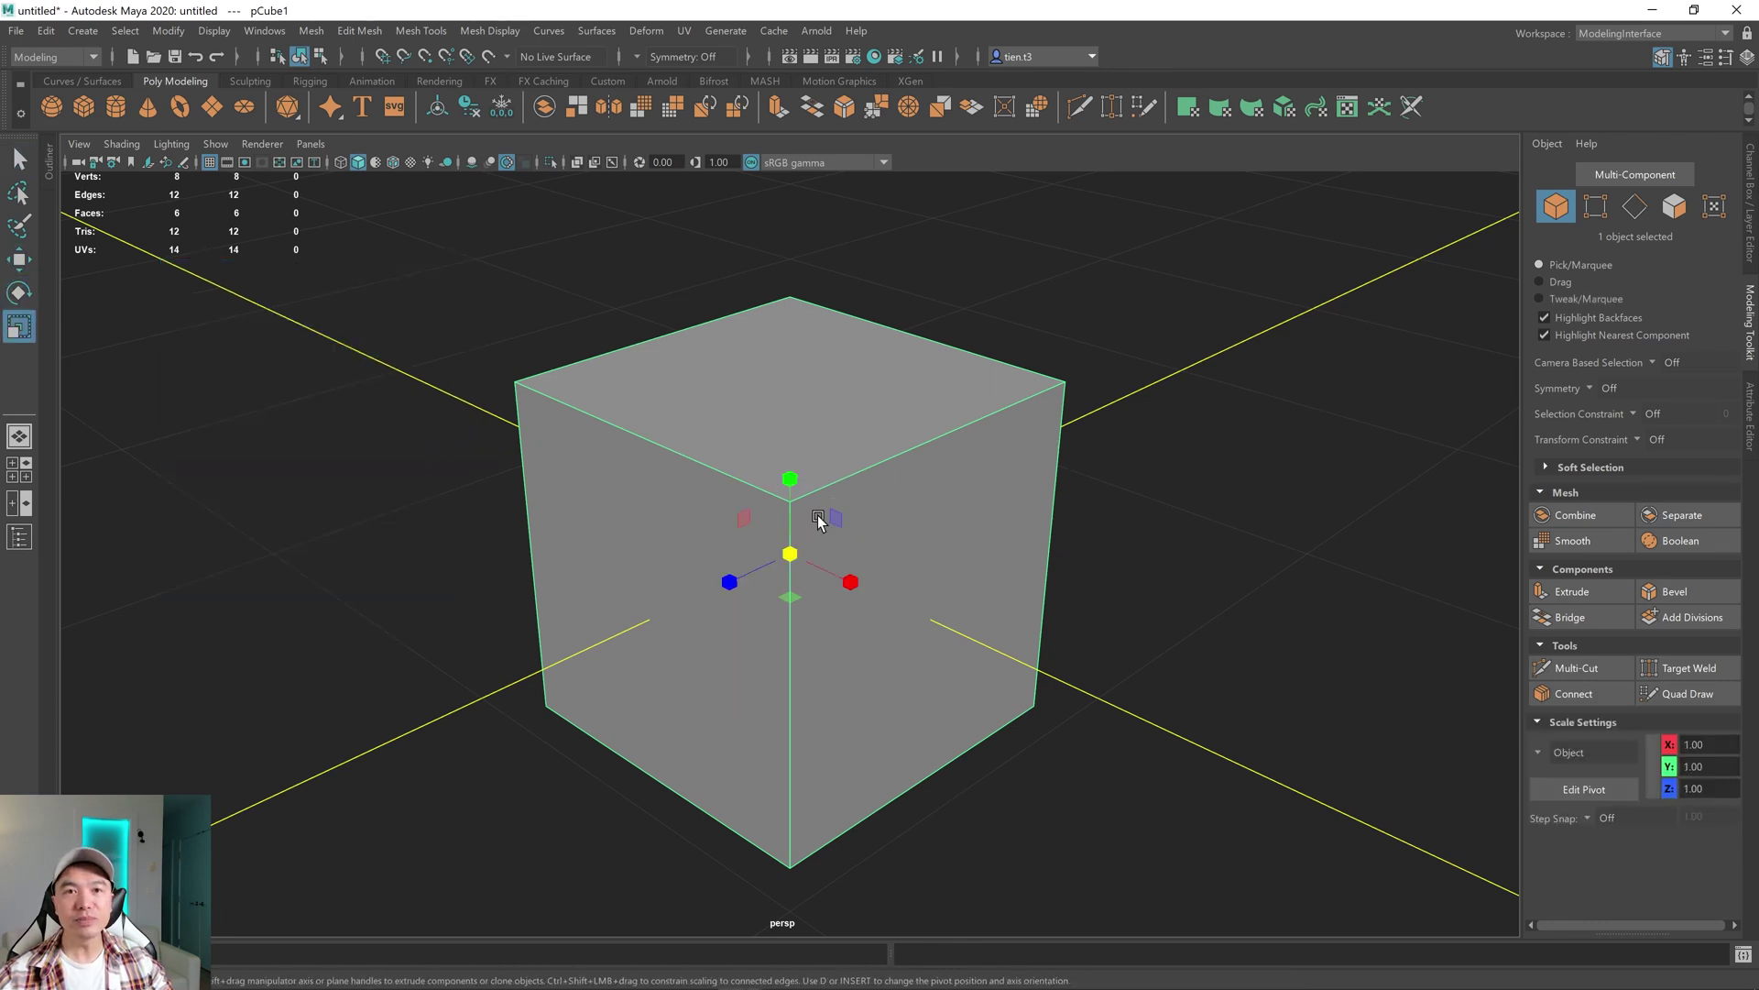
# - With the Move tool, nudge pCube1 along X to about -0.02 and reframe it
pyautogui.click(19, 260)
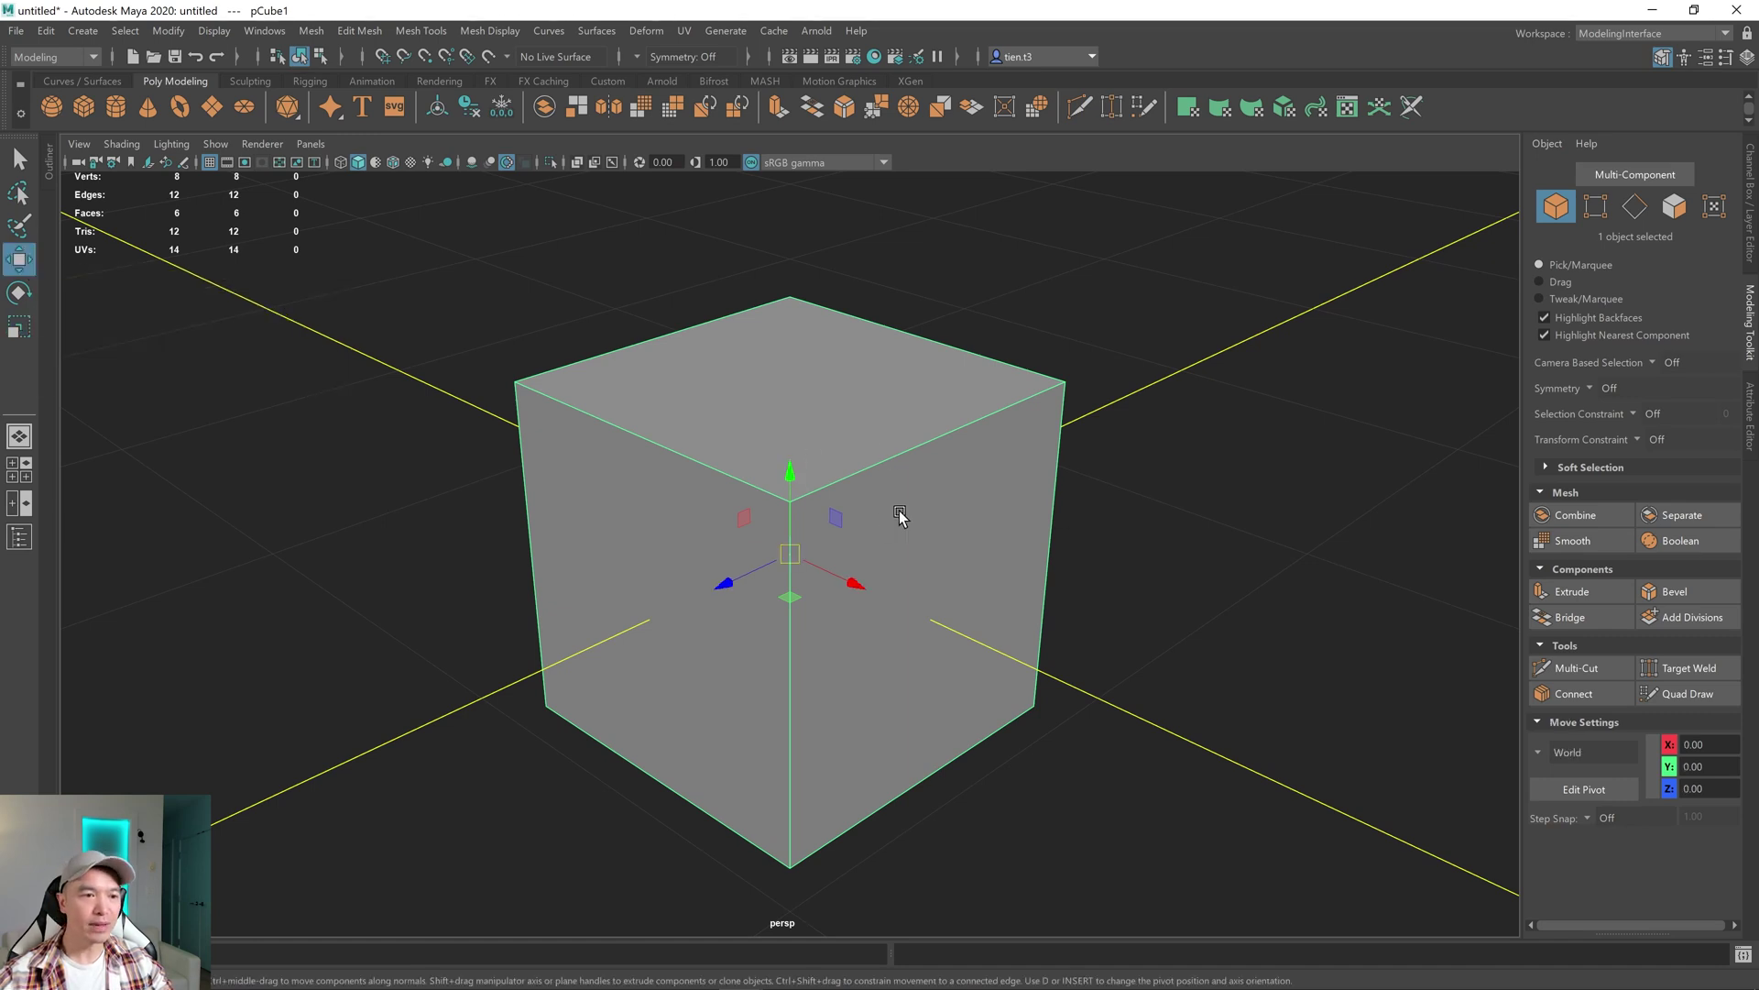
pyautogui.scroll(-5, 894, 522)
pyautogui.keyDown('alt'); pyautogui.moveTo(886, 532); pyautogui.dragTo(864, 596); pyautogui.keyUp('alt')
pyautogui.scroll(3, 889, 602)
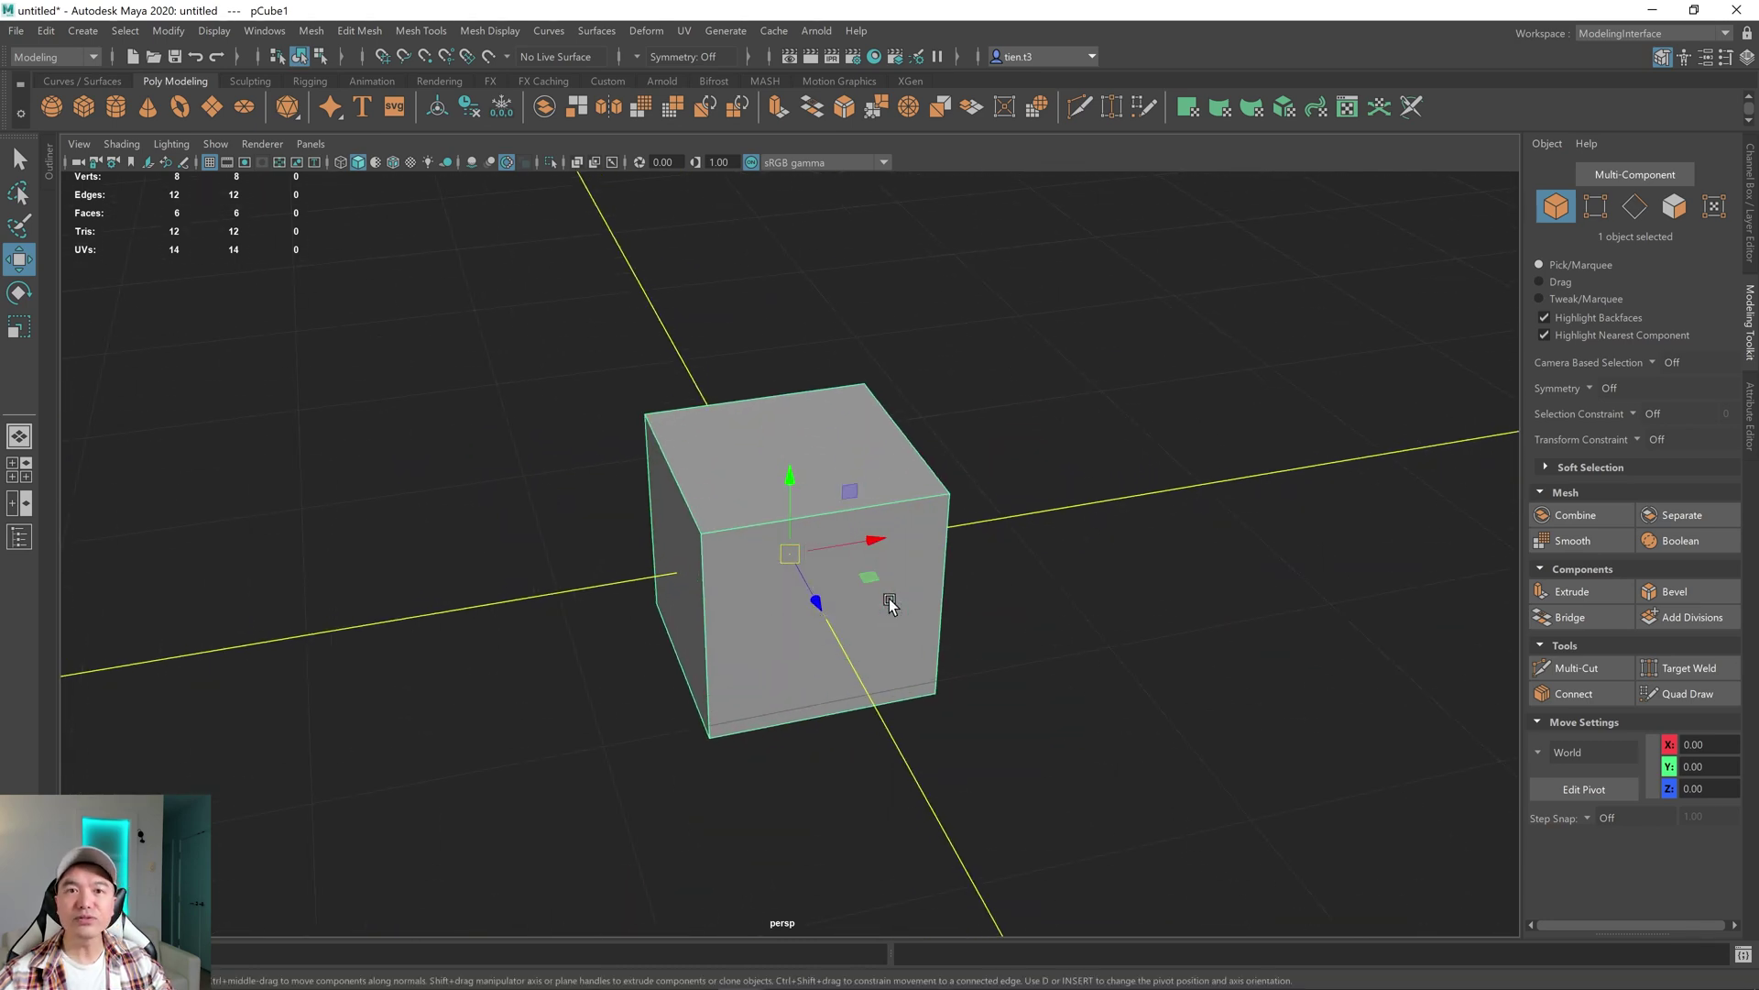
pyautogui.keyDown('alt'); pyautogui.moveTo(864, 596); pyautogui.dragTo(877, 536); pyautogui.keyUp('alt')
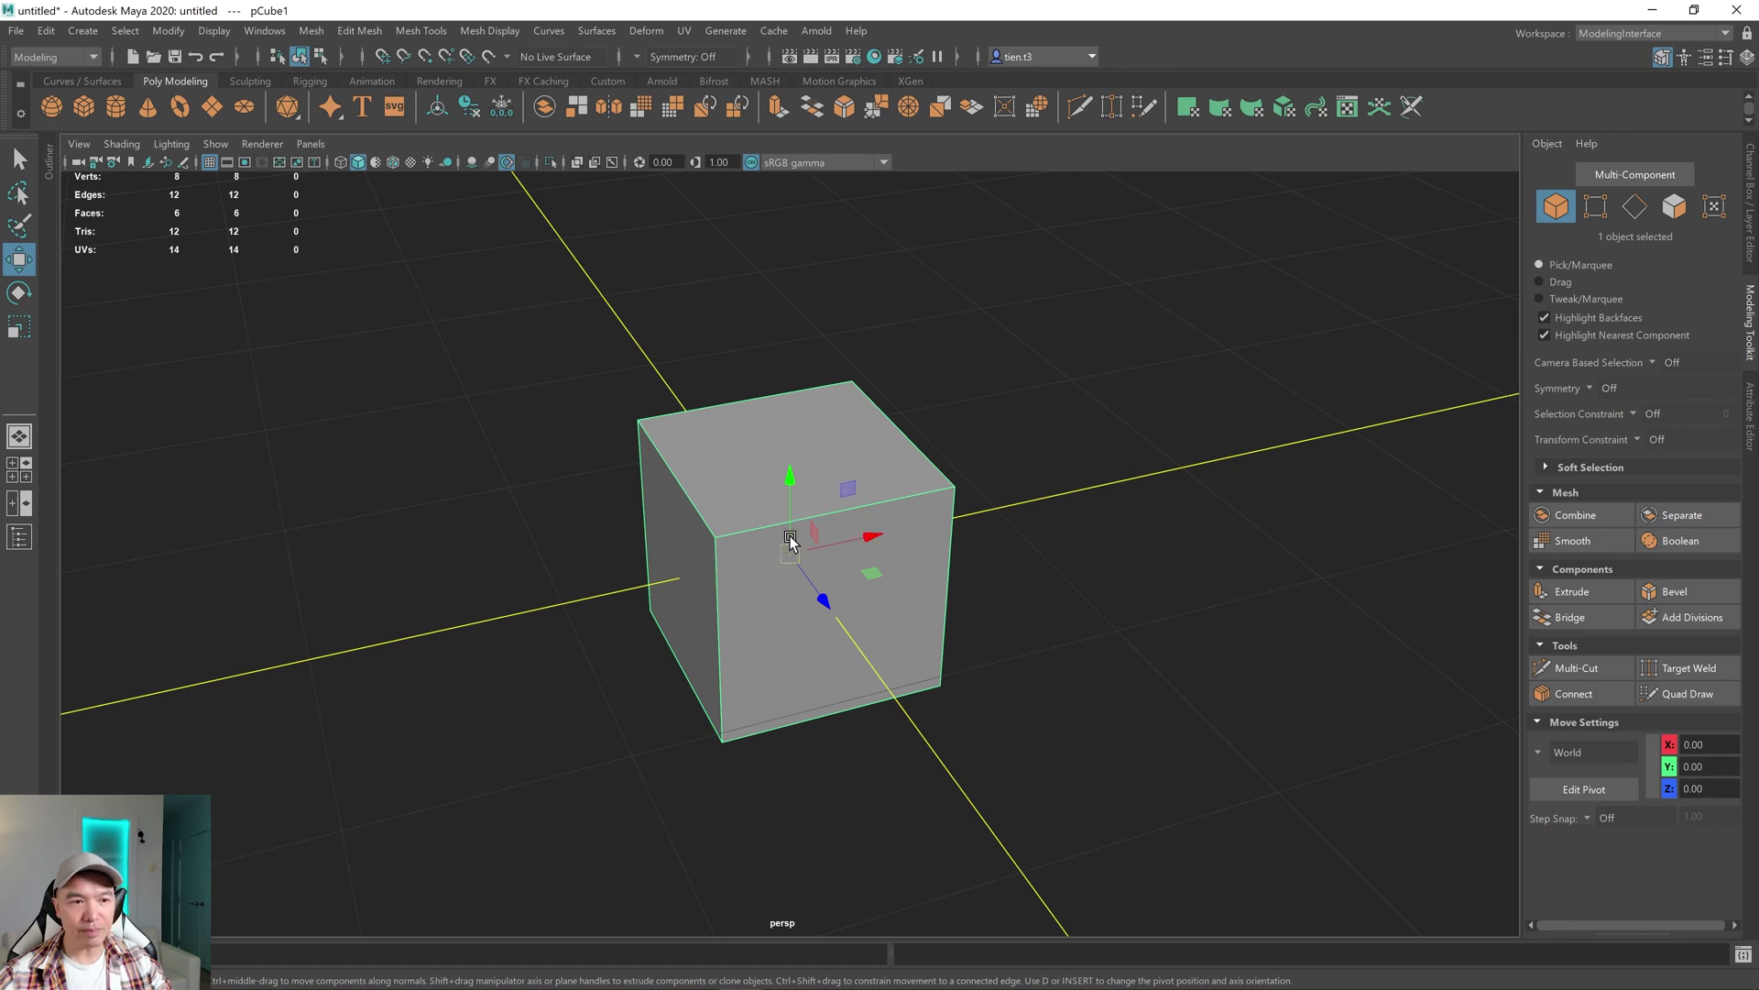
pyautogui.keyDown('alt'); pyautogui.moveTo(892, 597); pyautogui.dragTo(860, 591); pyautogui.keyUp('alt')
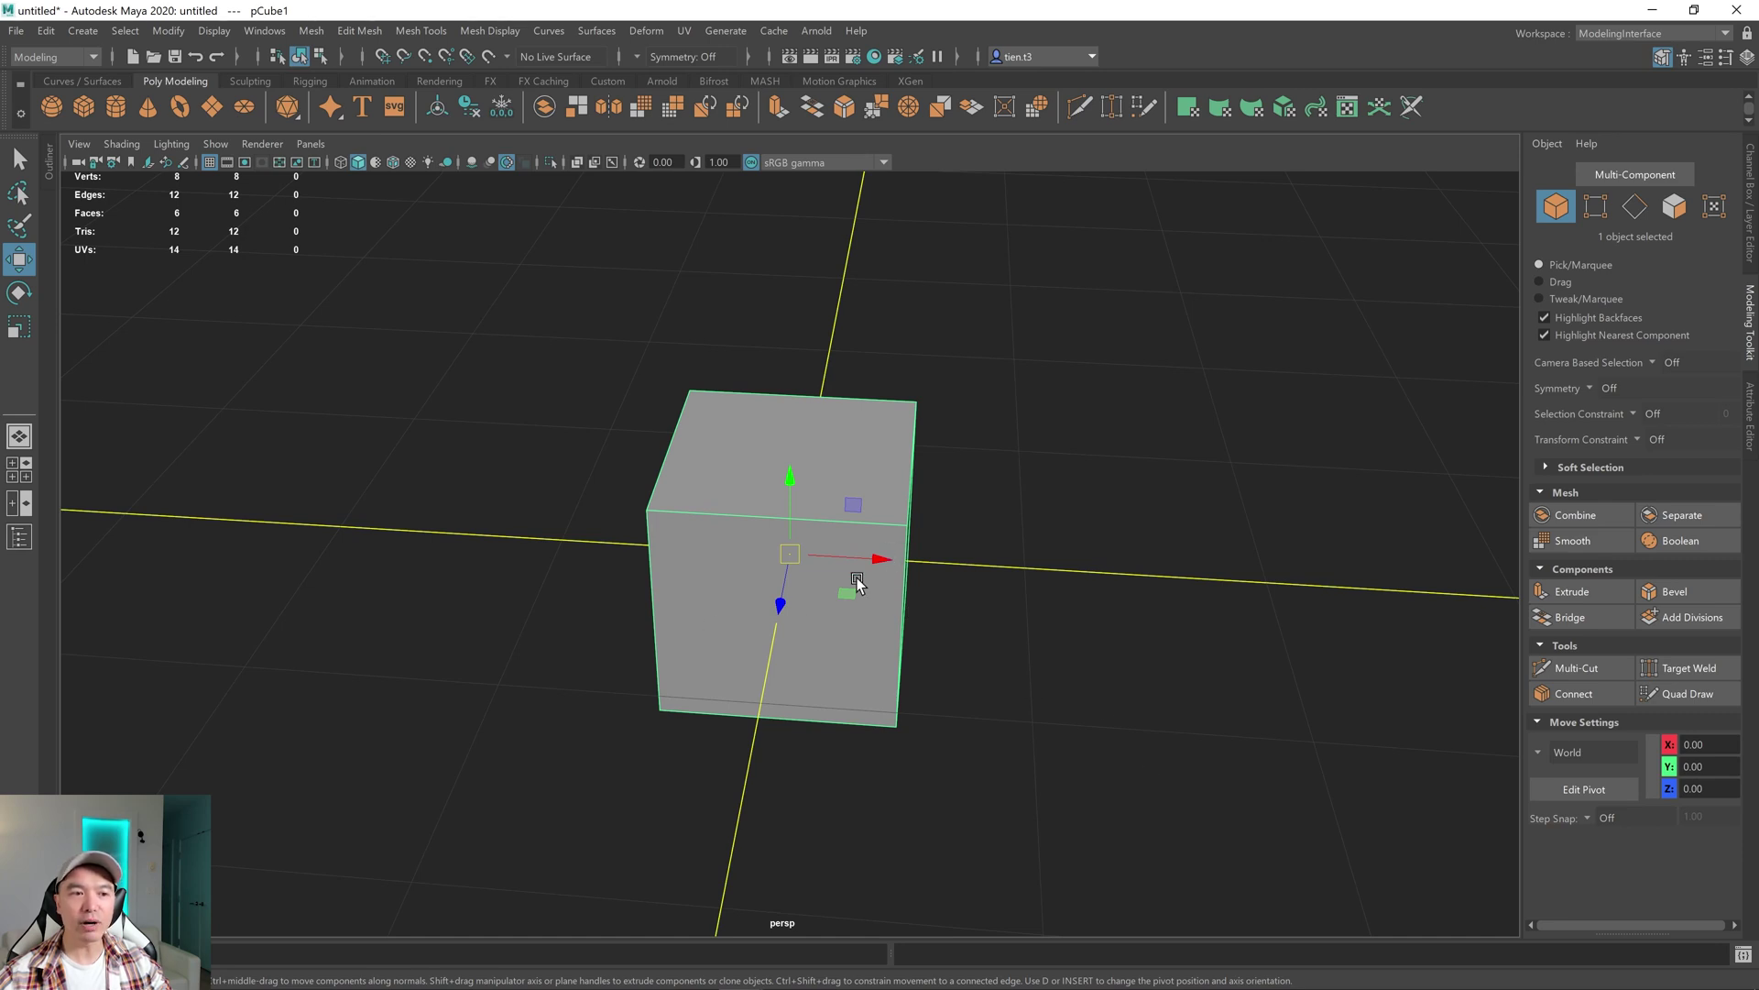
pyautogui.moveTo(881, 561); pyautogui.dragTo(812, 589)
pyautogui.press('f')
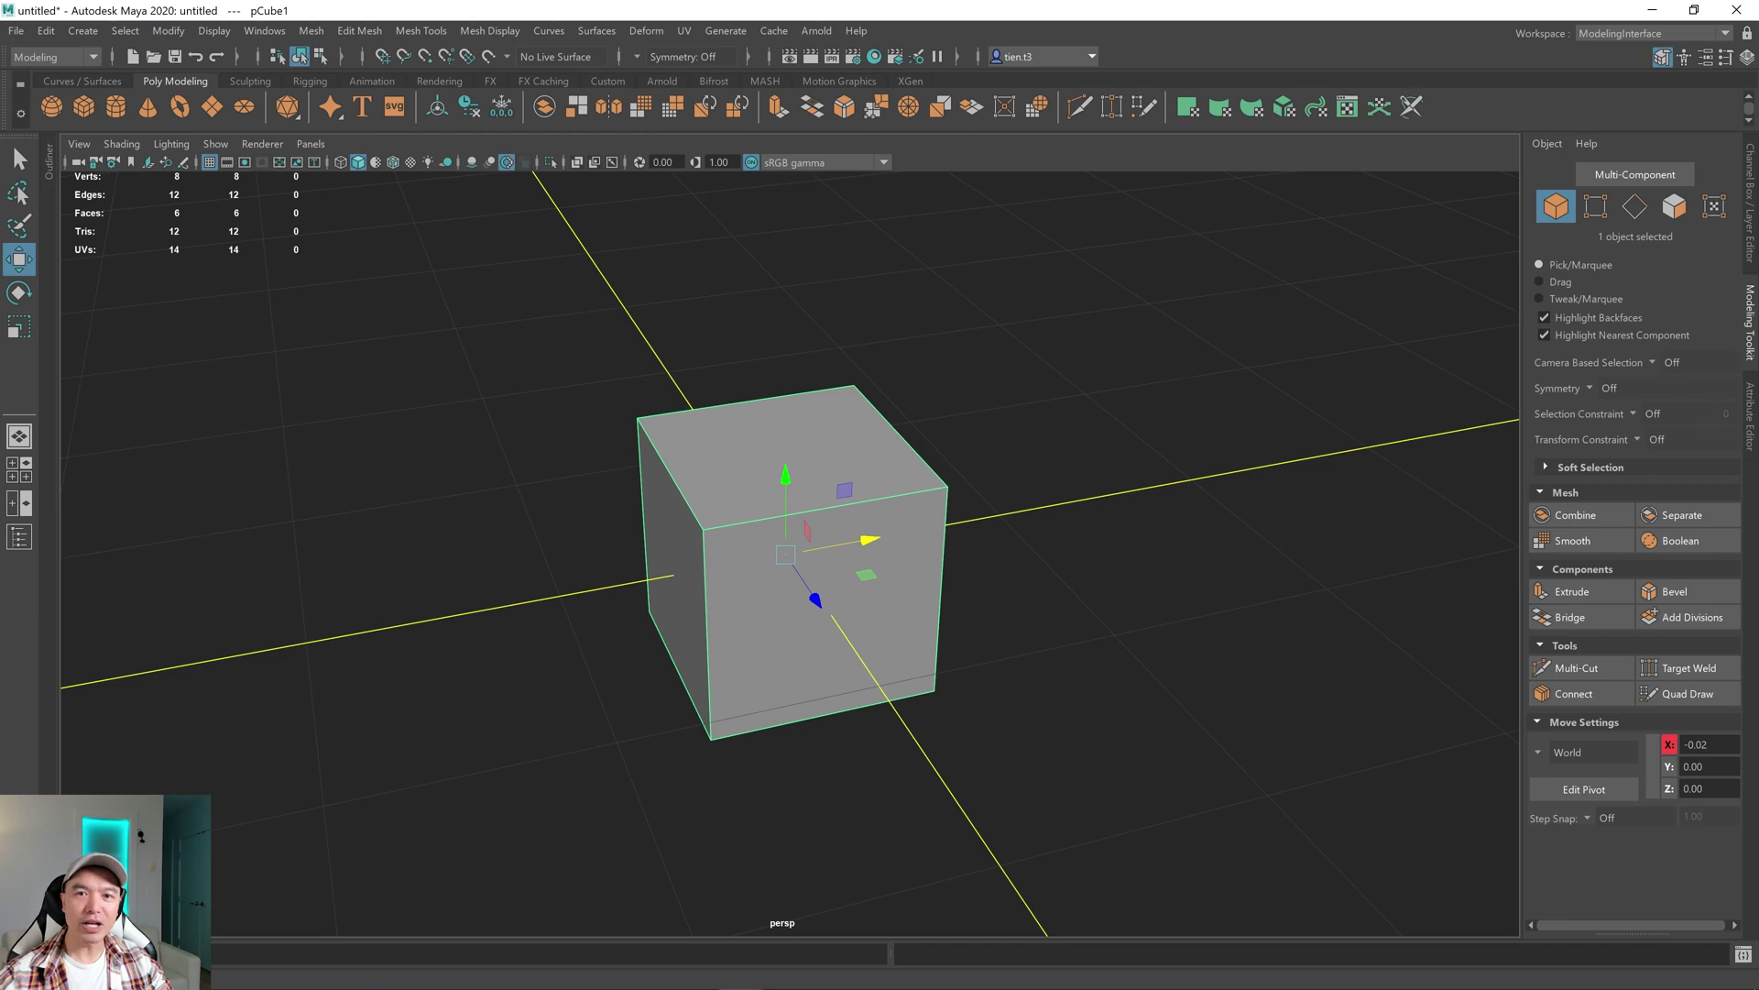
# - Show the Channel Box and slide the cube along X past 1.0, then back to -0.016
pyautogui.click(1752, 185)
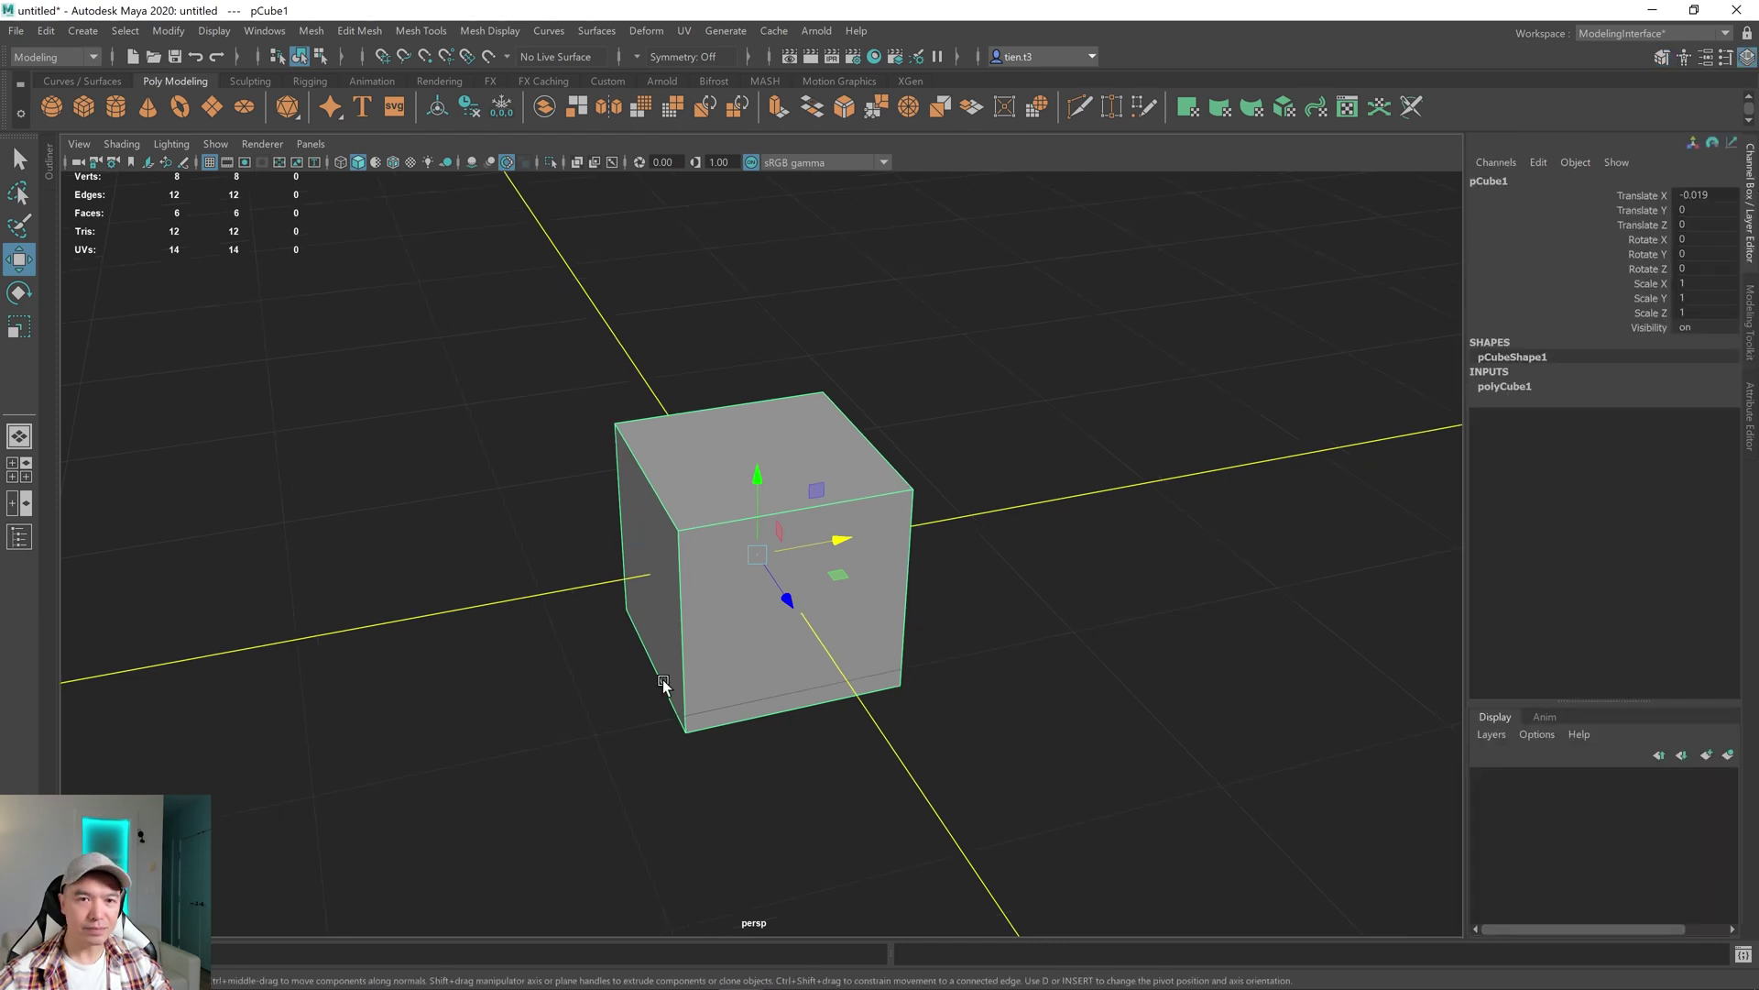
pyautogui.keyDown('alt'); pyautogui.moveTo(668, 639); pyautogui.dragTo(815, 589); pyautogui.keyUp('alt')
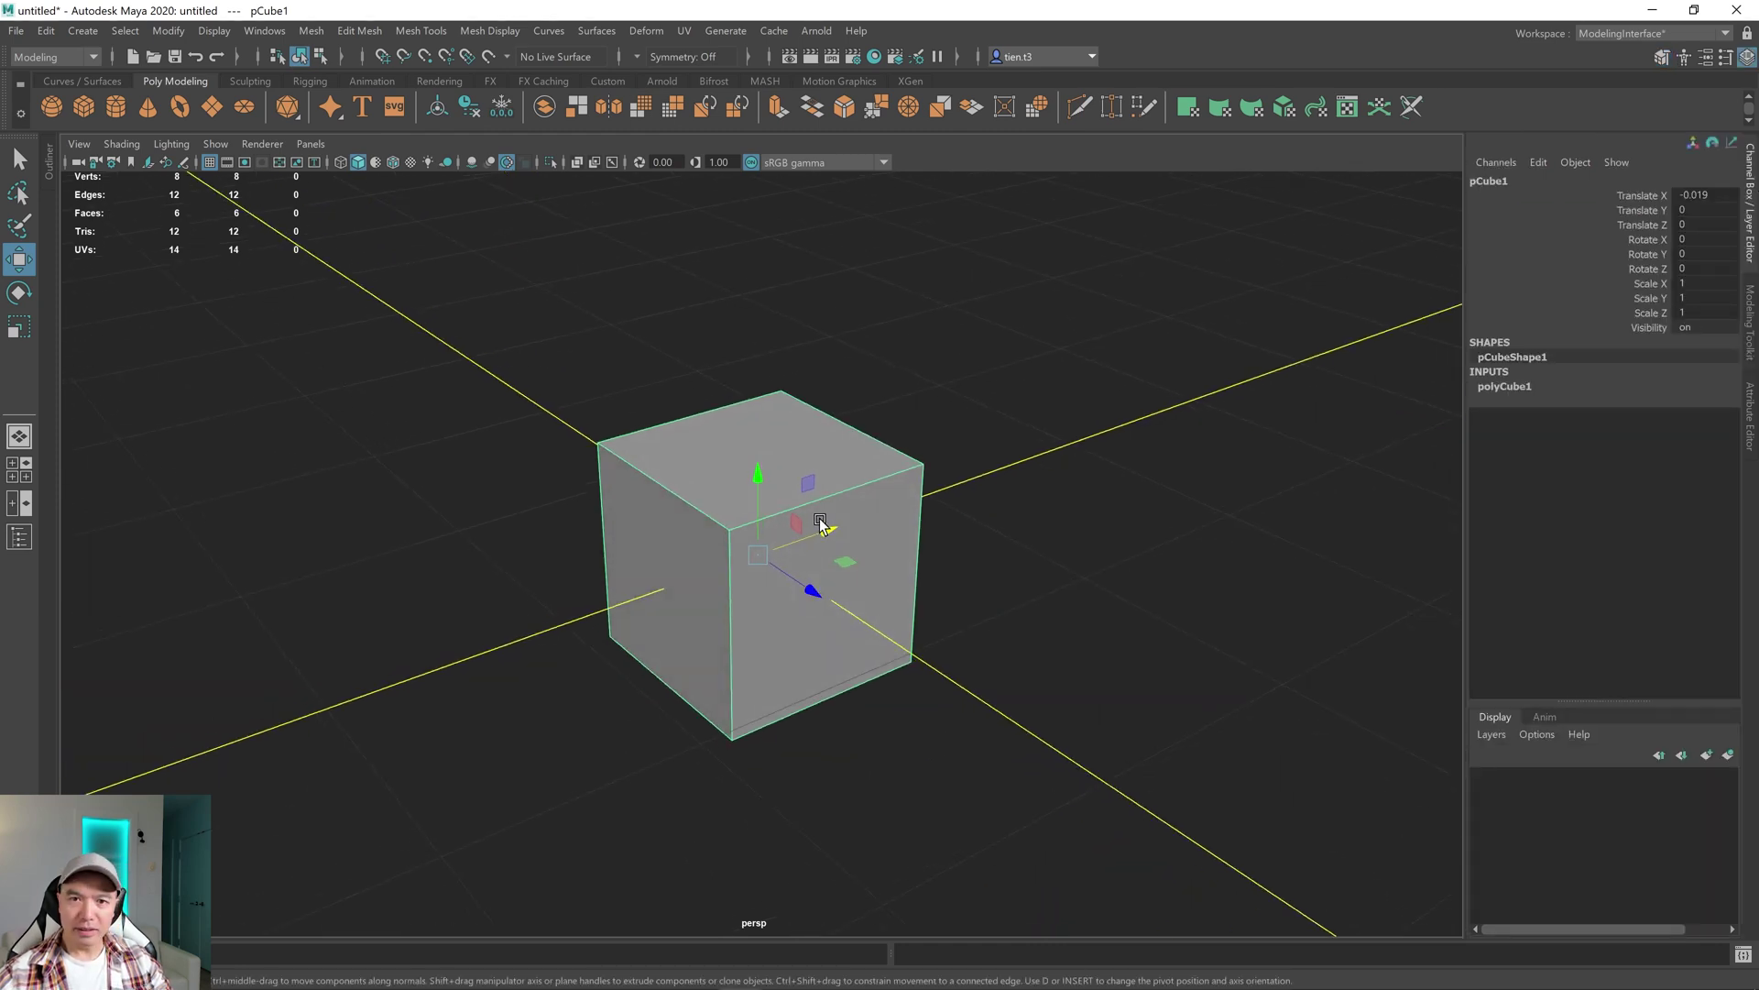
pyautogui.moveTo(824, 529); pyautogui.dragTo(1024, 460)
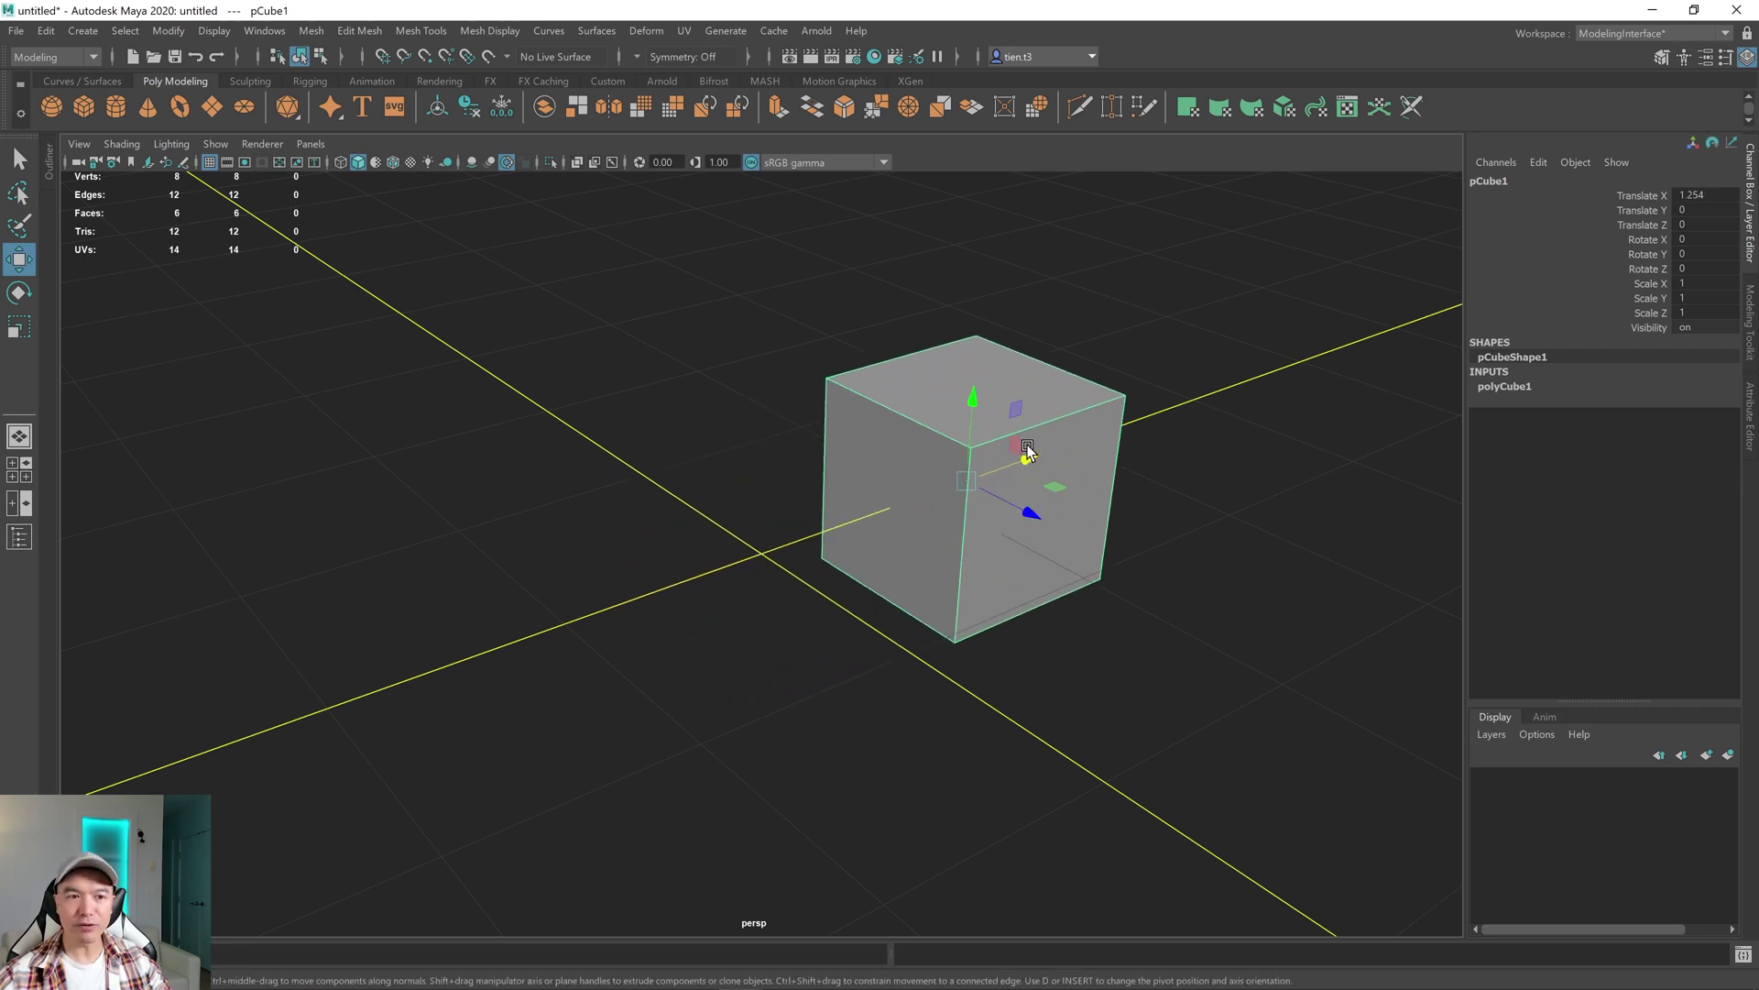
pyautogui.moveTo(1024, 459); pyautogui.dragTo(695, 645)
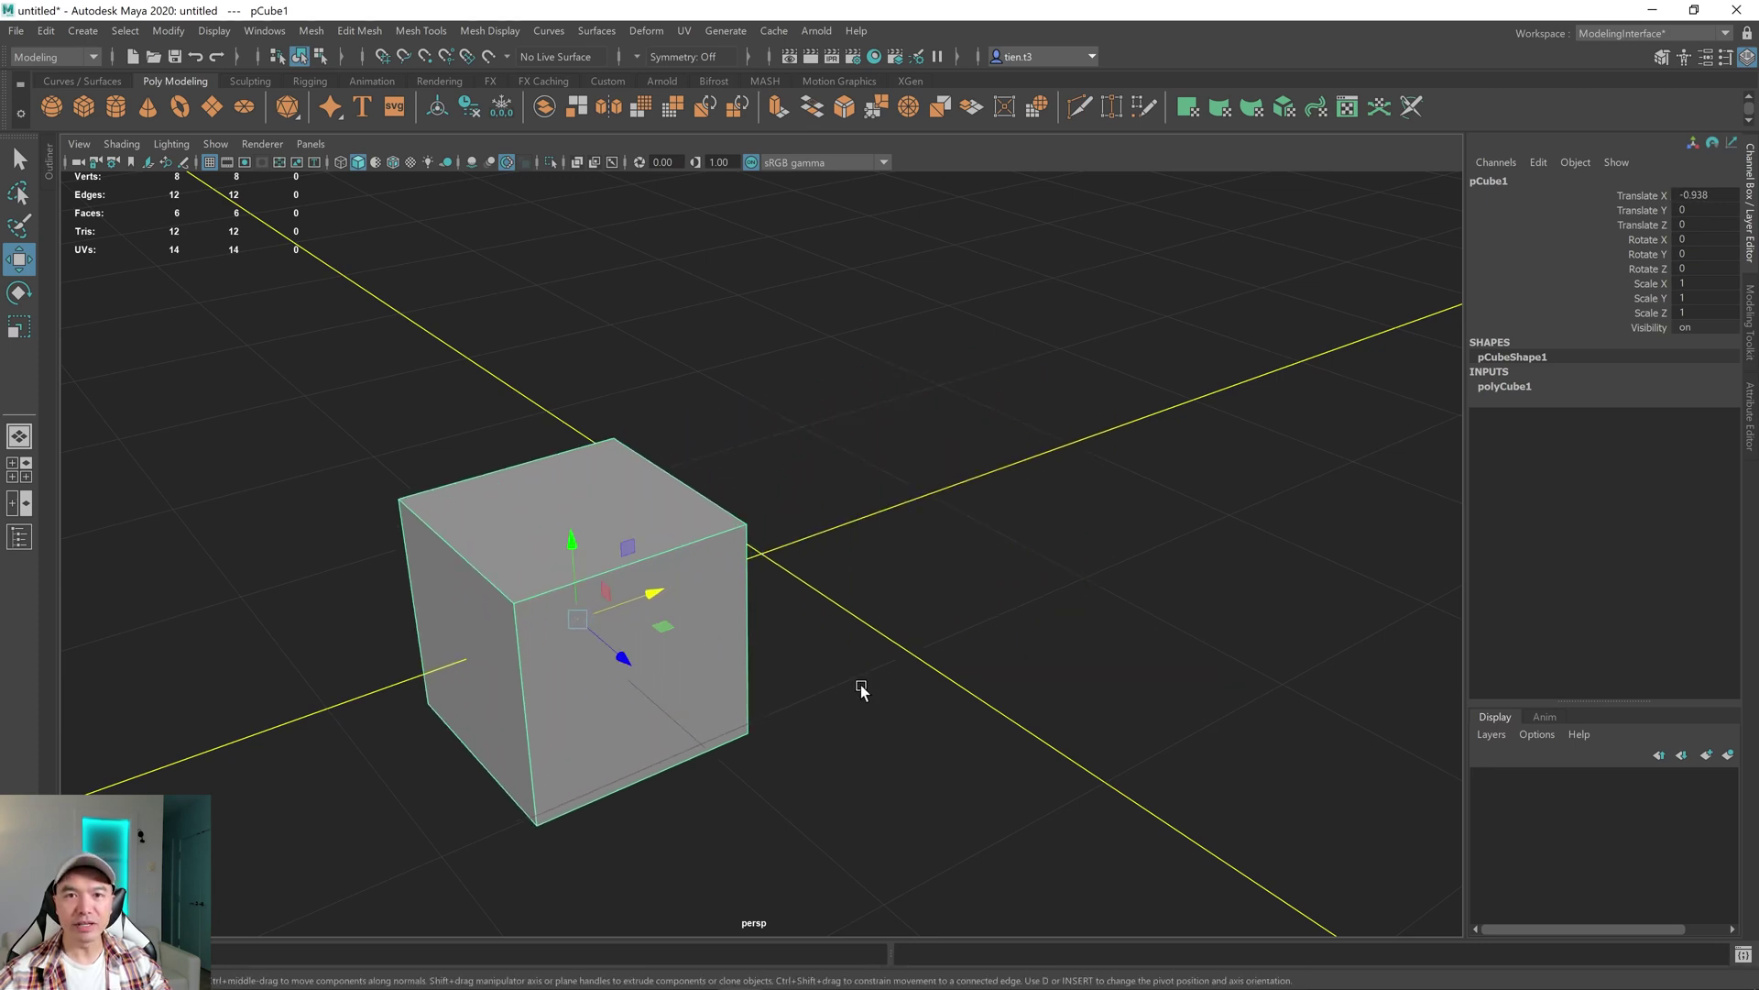
pyautogui.keyDown('alt'); pyautogui.moveTo(859, 675); pyautogui.dragTo(834, 555); pyautogui.keyUp('alt')
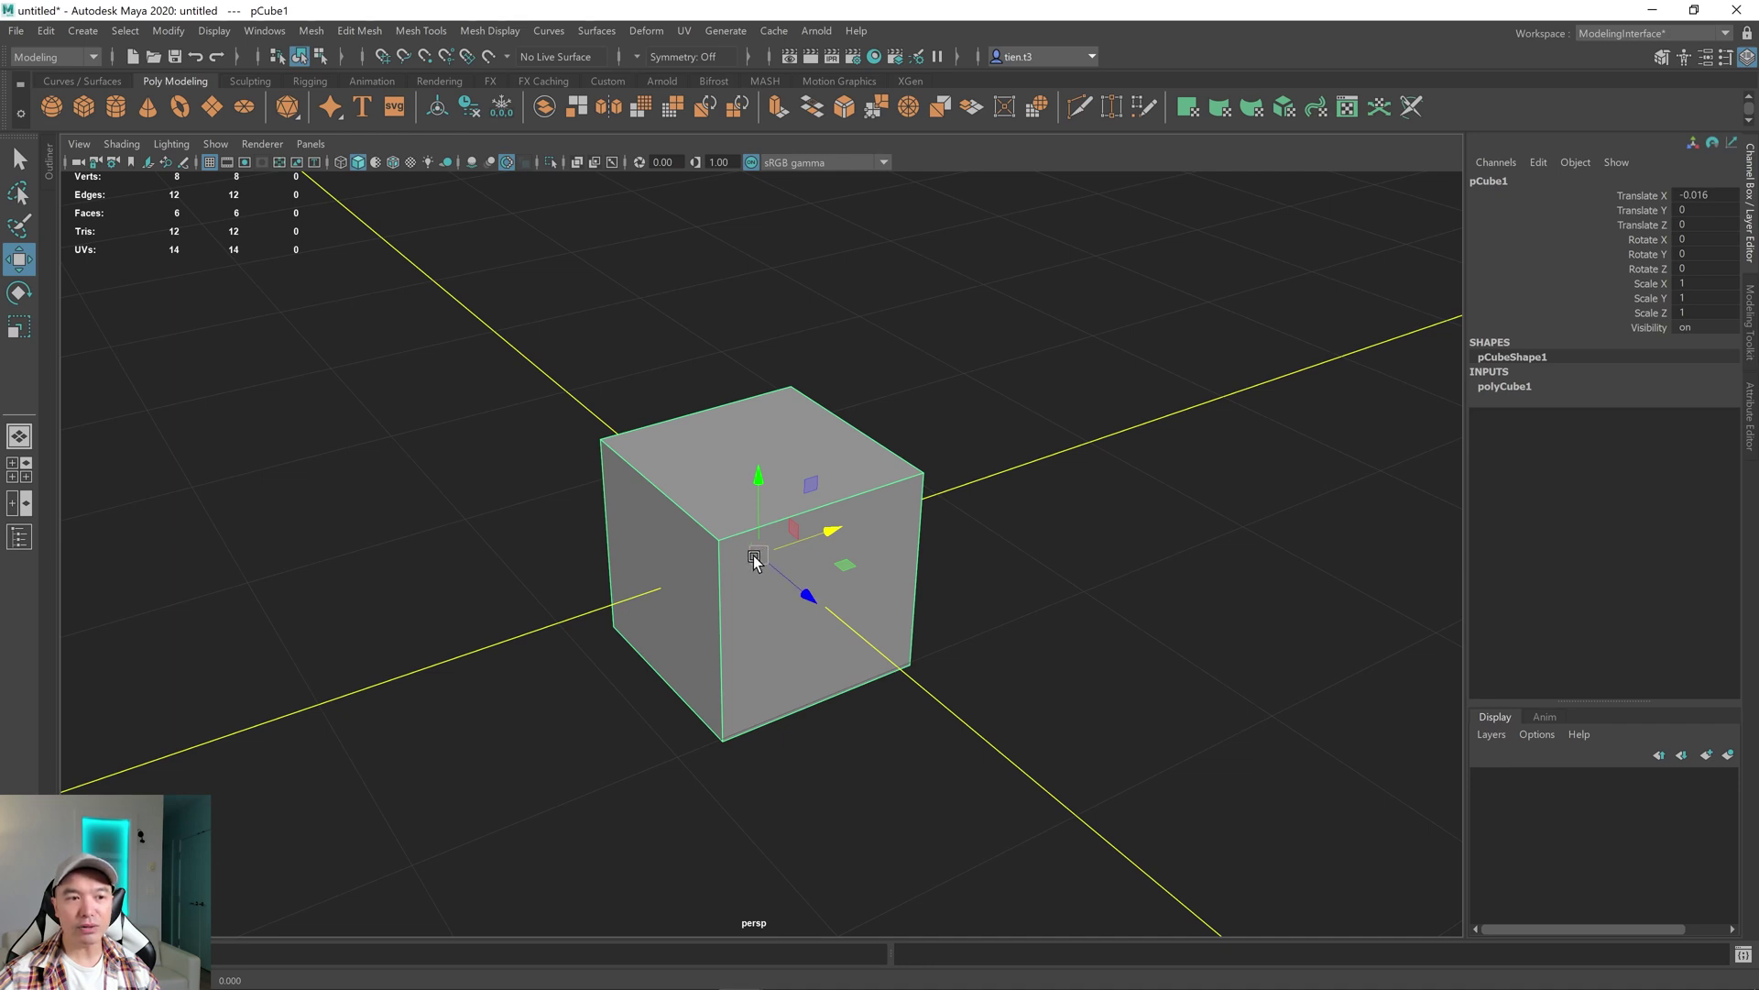
# - Free-move the cube with the centre handle to X 0.017, Y 0.406, Z 0.422
pyautogui.moveTo(759, 556); pyautogui.dragTo(786, 449)
pyautogui.moveTo(961, 530)
pyautogui.keyDown('alt'); pyautogui.mouseDown()
pyautogui.moveTo(943, 522)
pyautogui.moveTo(967, 504)
pyautogui.mouseUp(); pyautogui.keyUp('alt')
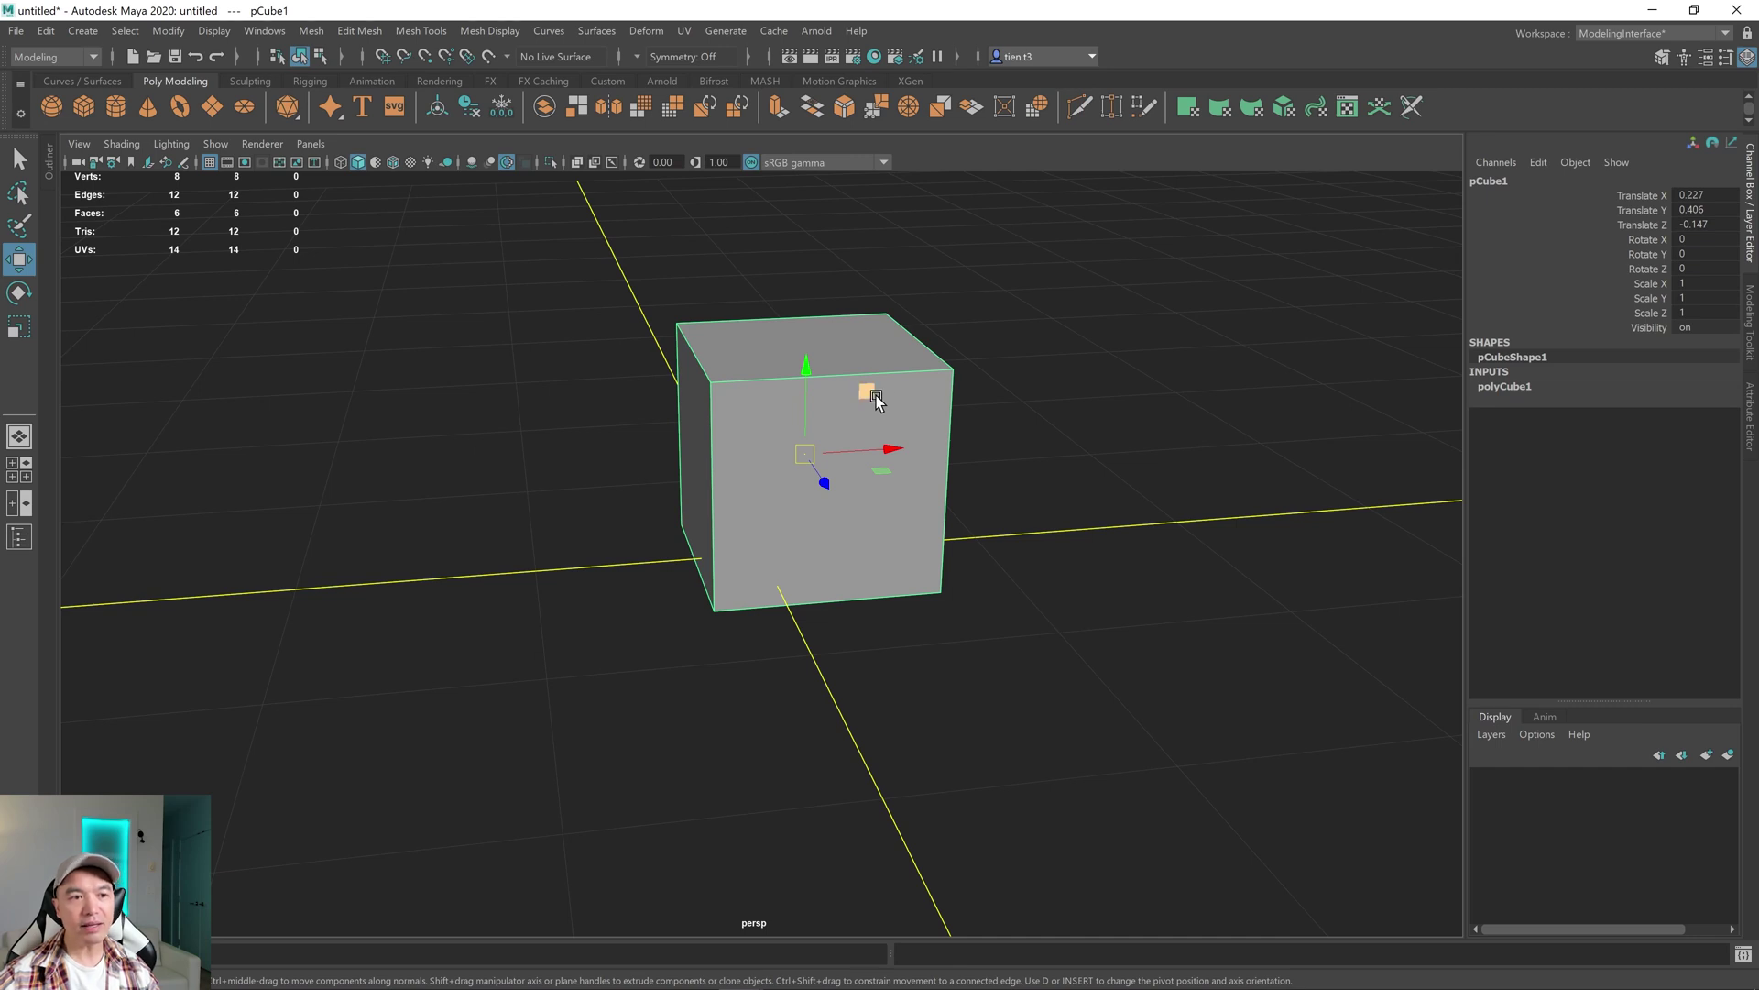
pyautogui.keyDown('alt'); pyautogui.moveTo(888, 464); pyautogui.dragTo(955, 646); pyautogui.keyUp('alt')
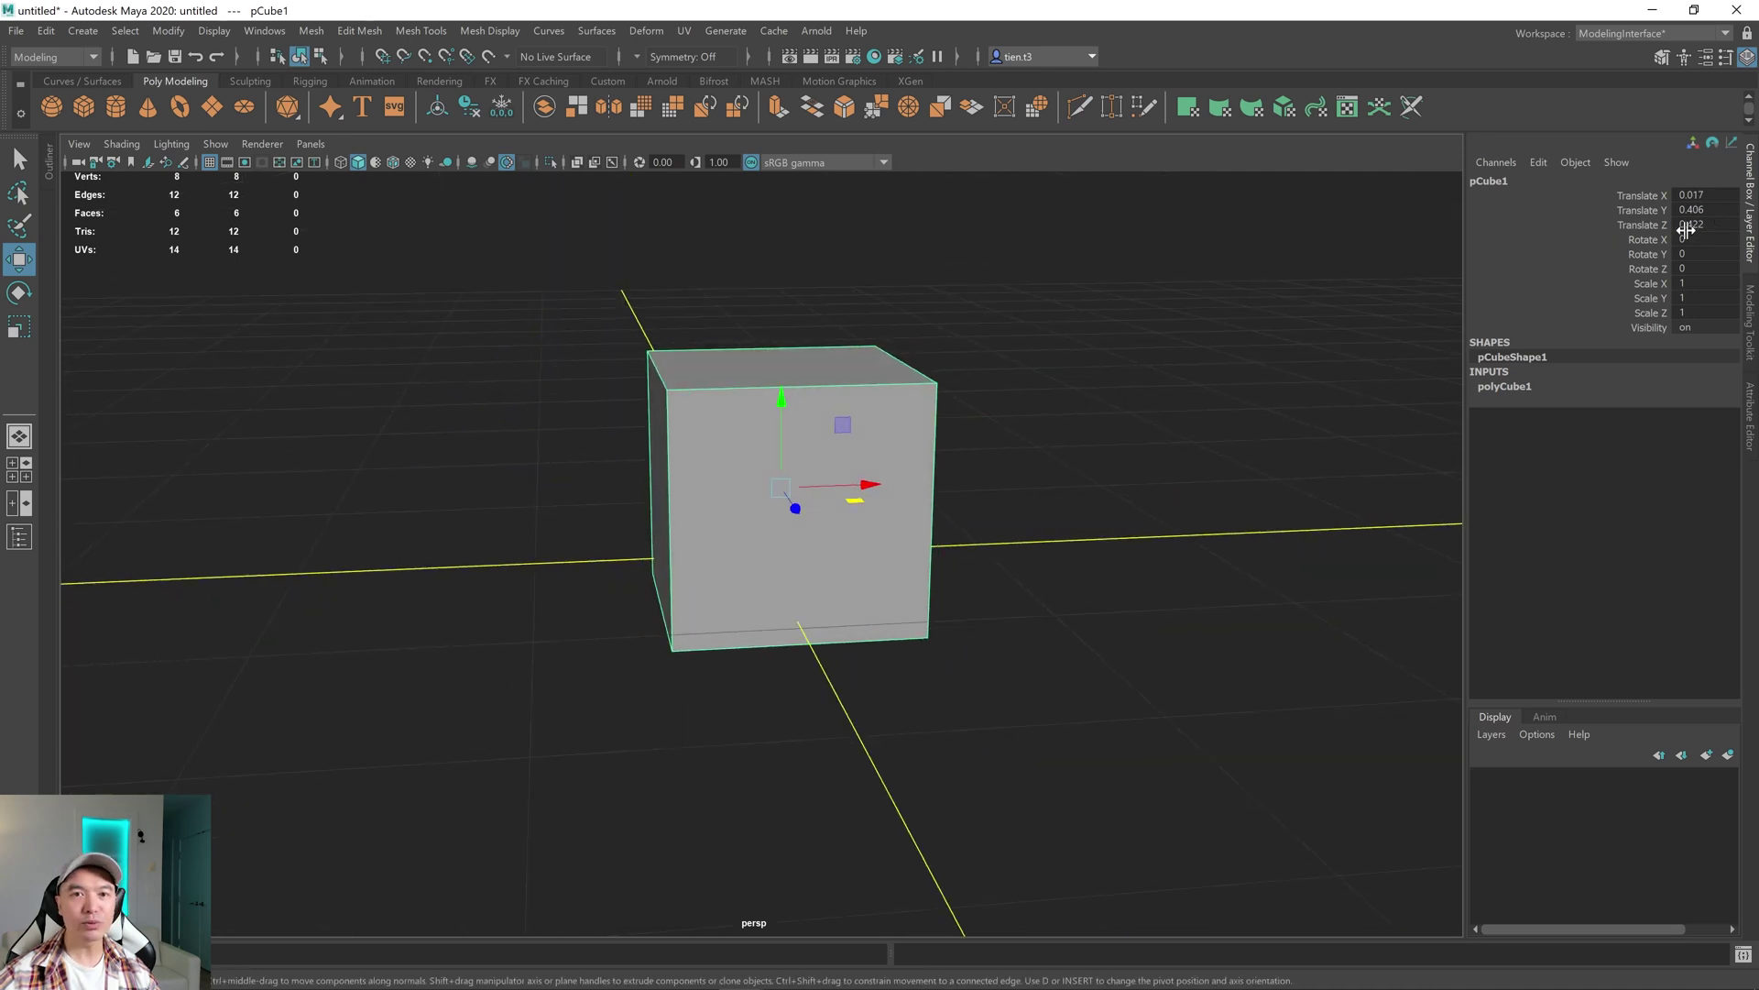
# - Undo and redo the cube's last move, check the Edit menu, and reselect the cube
pyautogui.keyDown('alt'); pyautogui.moveTo(844, 491); pyautogui.dragTo(962, 475); pyautogui.keyUp('alt')
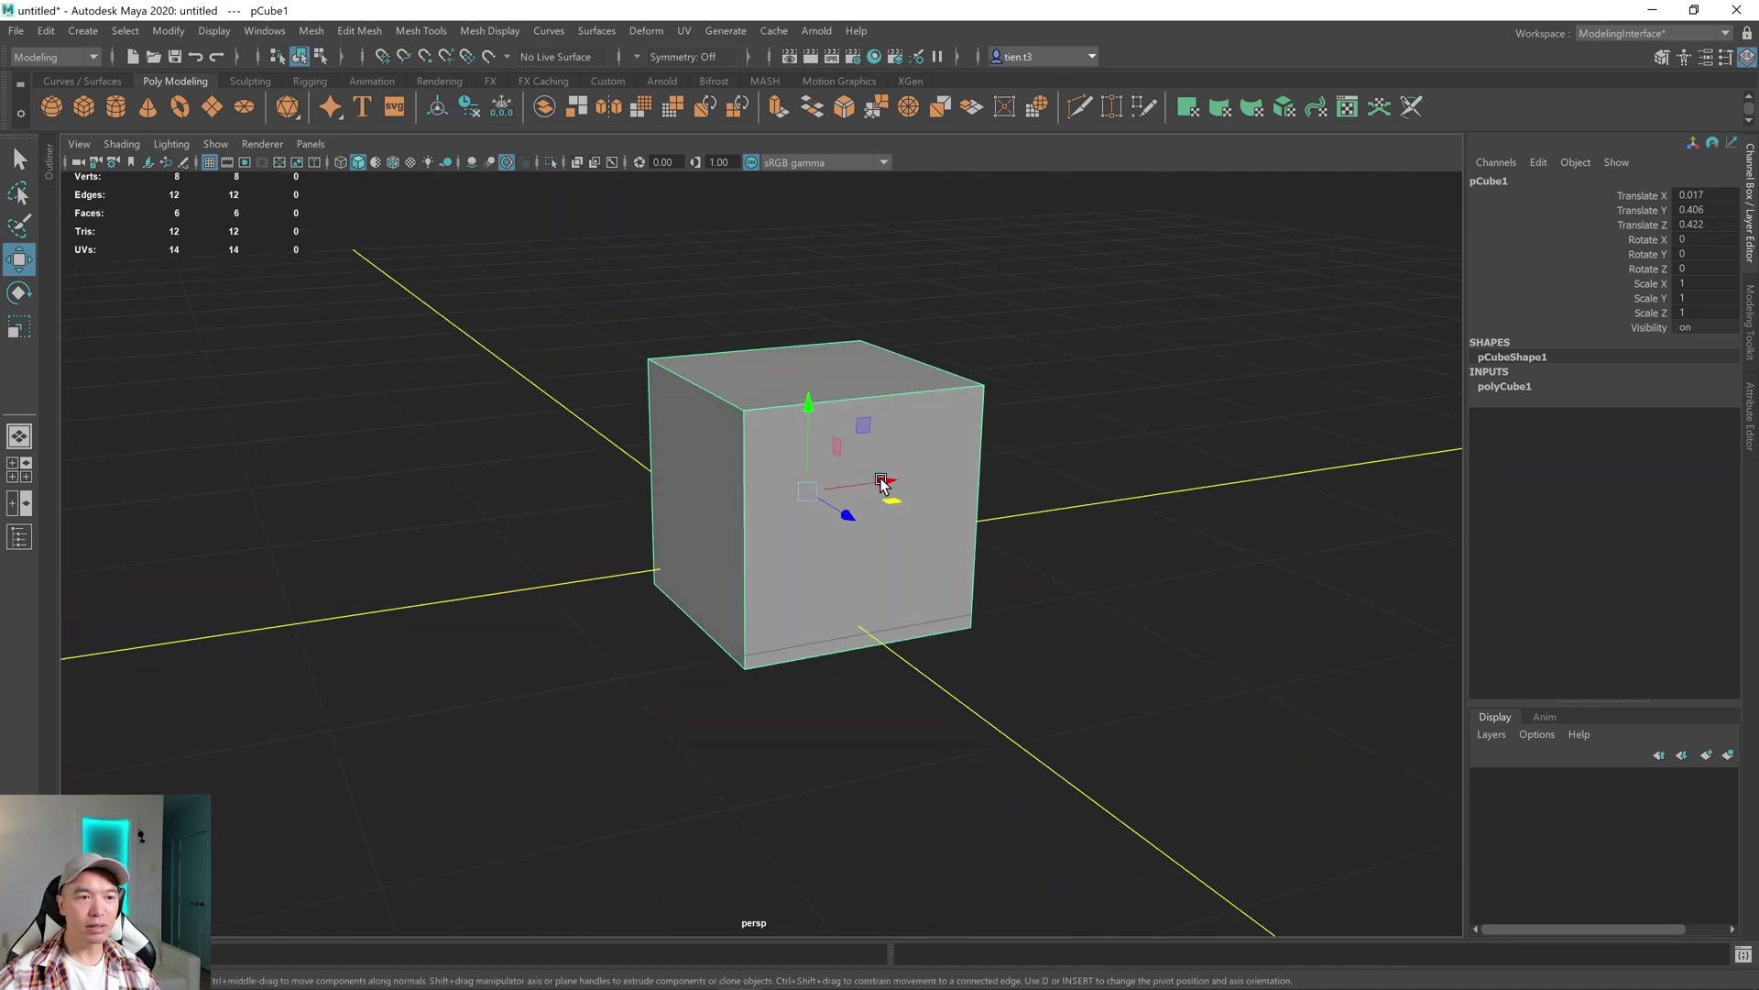
pyautogui.hotkey('ctrl', 'z')
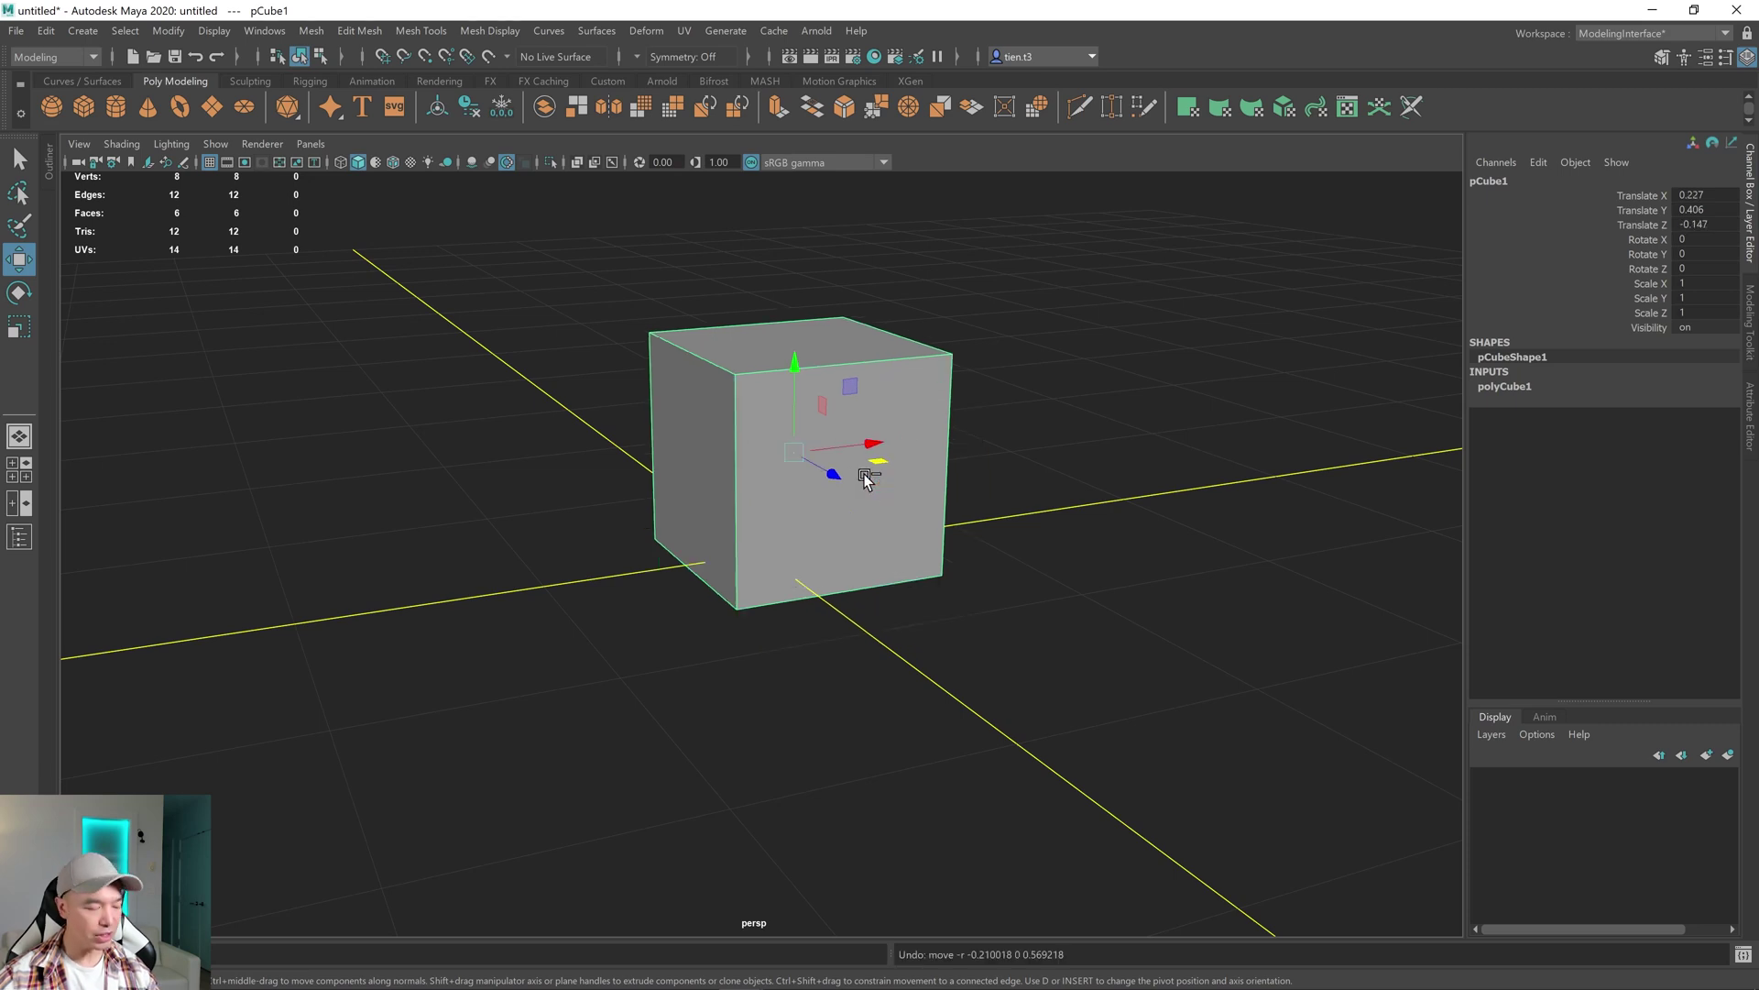
pyautogui.hotkey('shift', 'z')
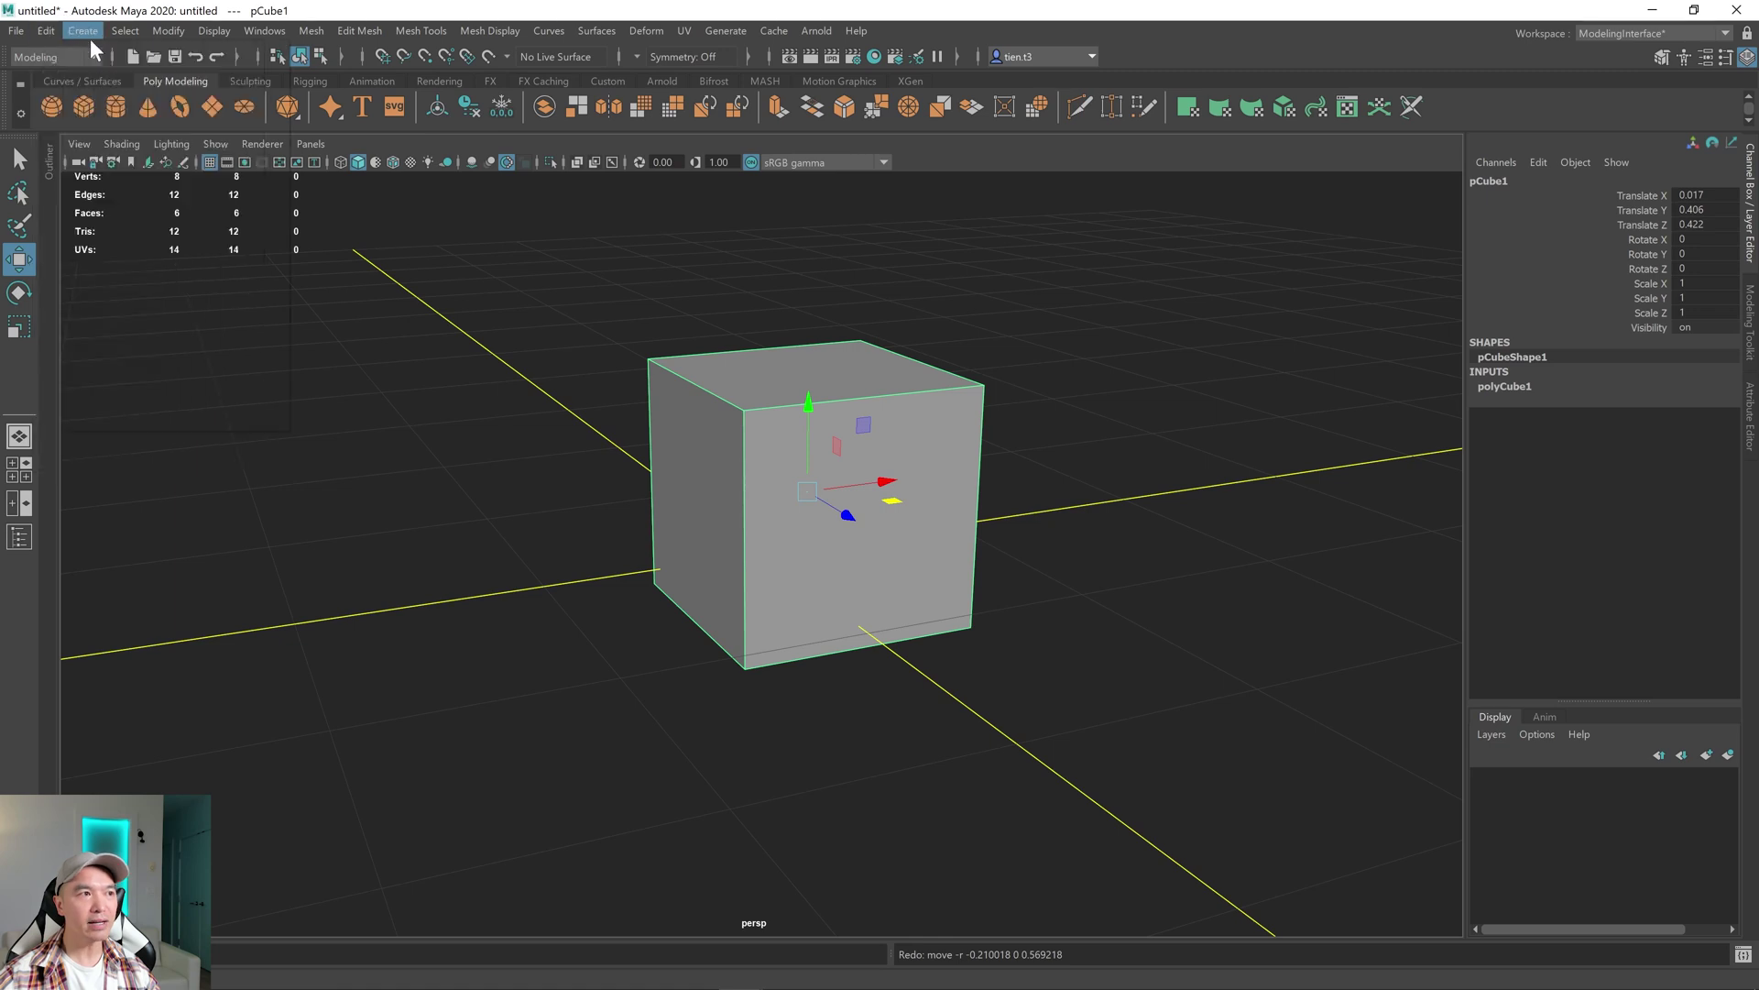
pyautogui.click(37, 33)
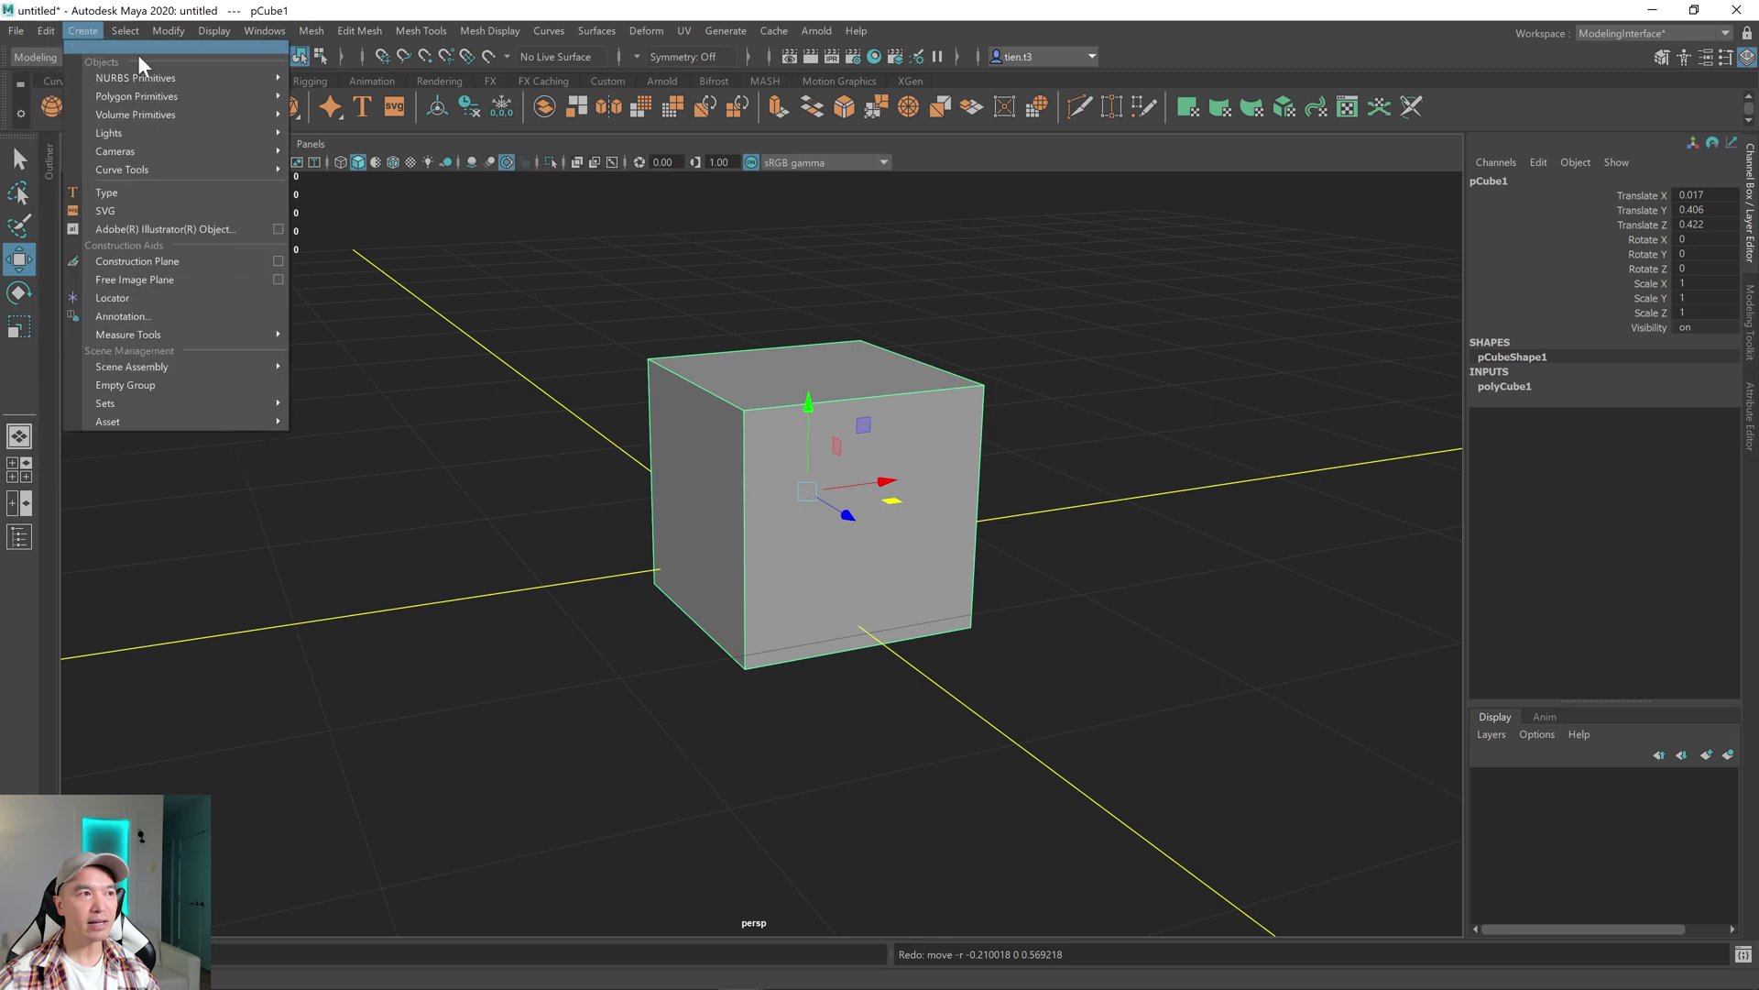
pyautogui.click(1081, 441)
pyautogui.click(924, 482)
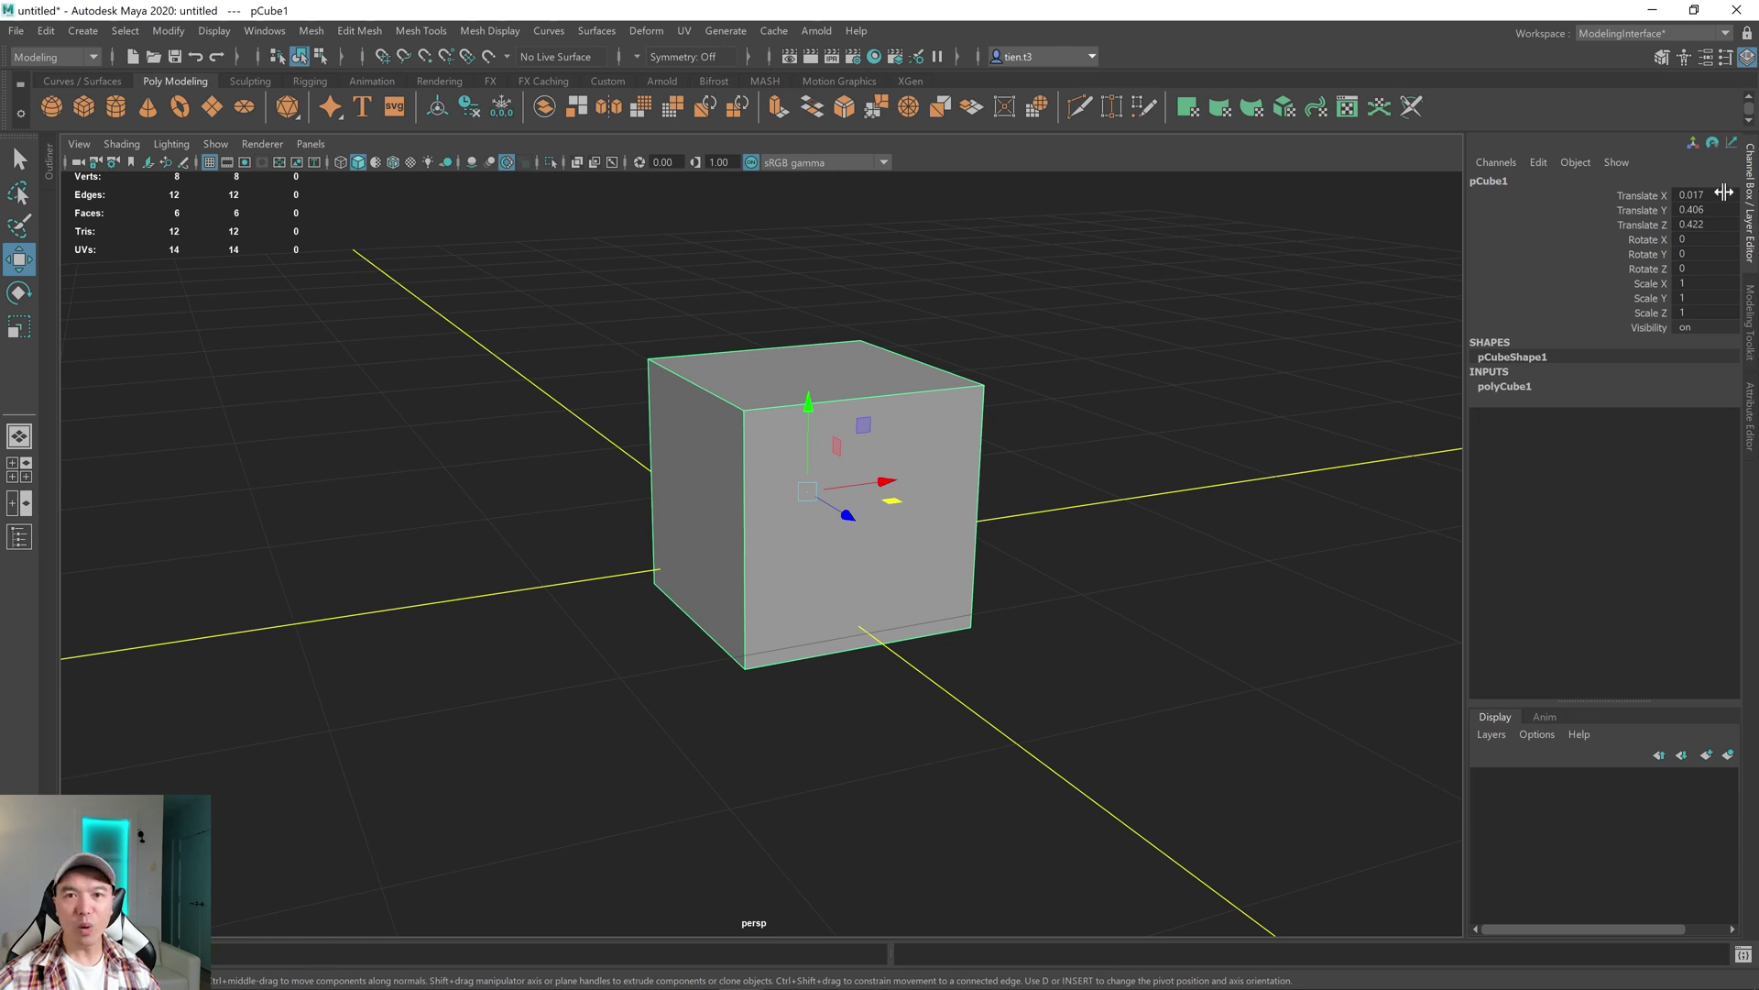
# - Set pCube1's Translate X, Y and Z to 0 in the Channel Box
pyautogui.moveTo(1723, 194); pyautogui.dragTo(1720, 230)
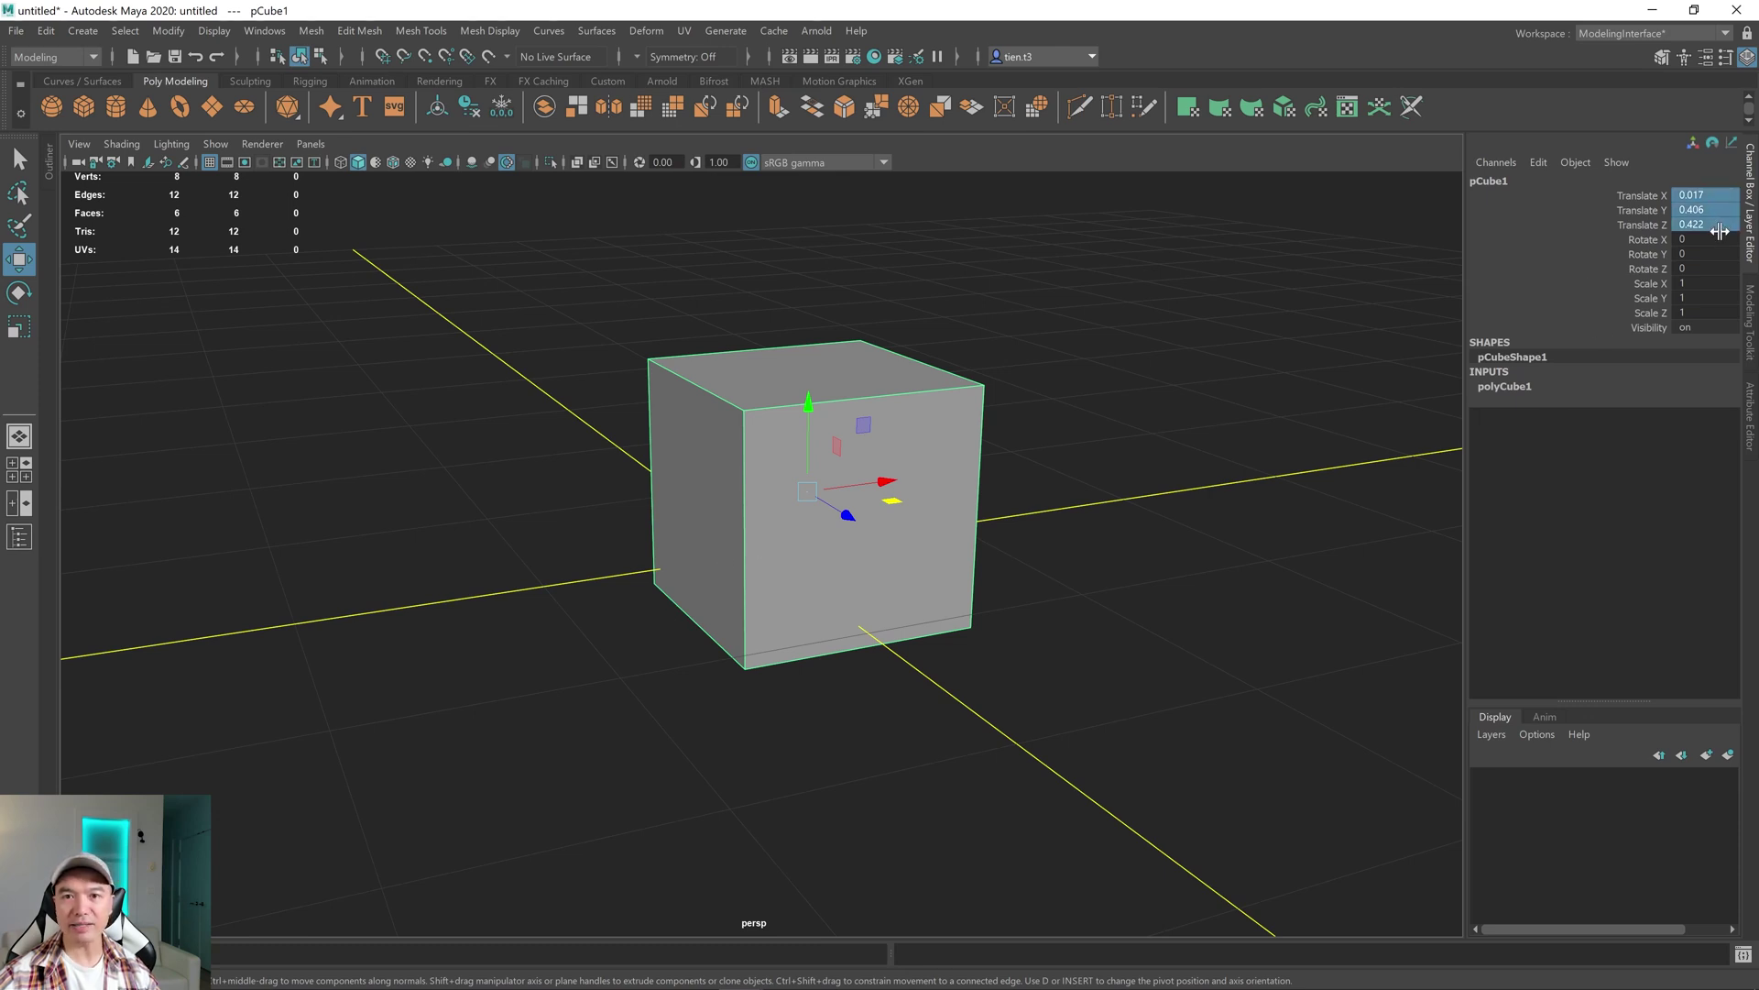
pyautogui.doubleClick(1720, 230)
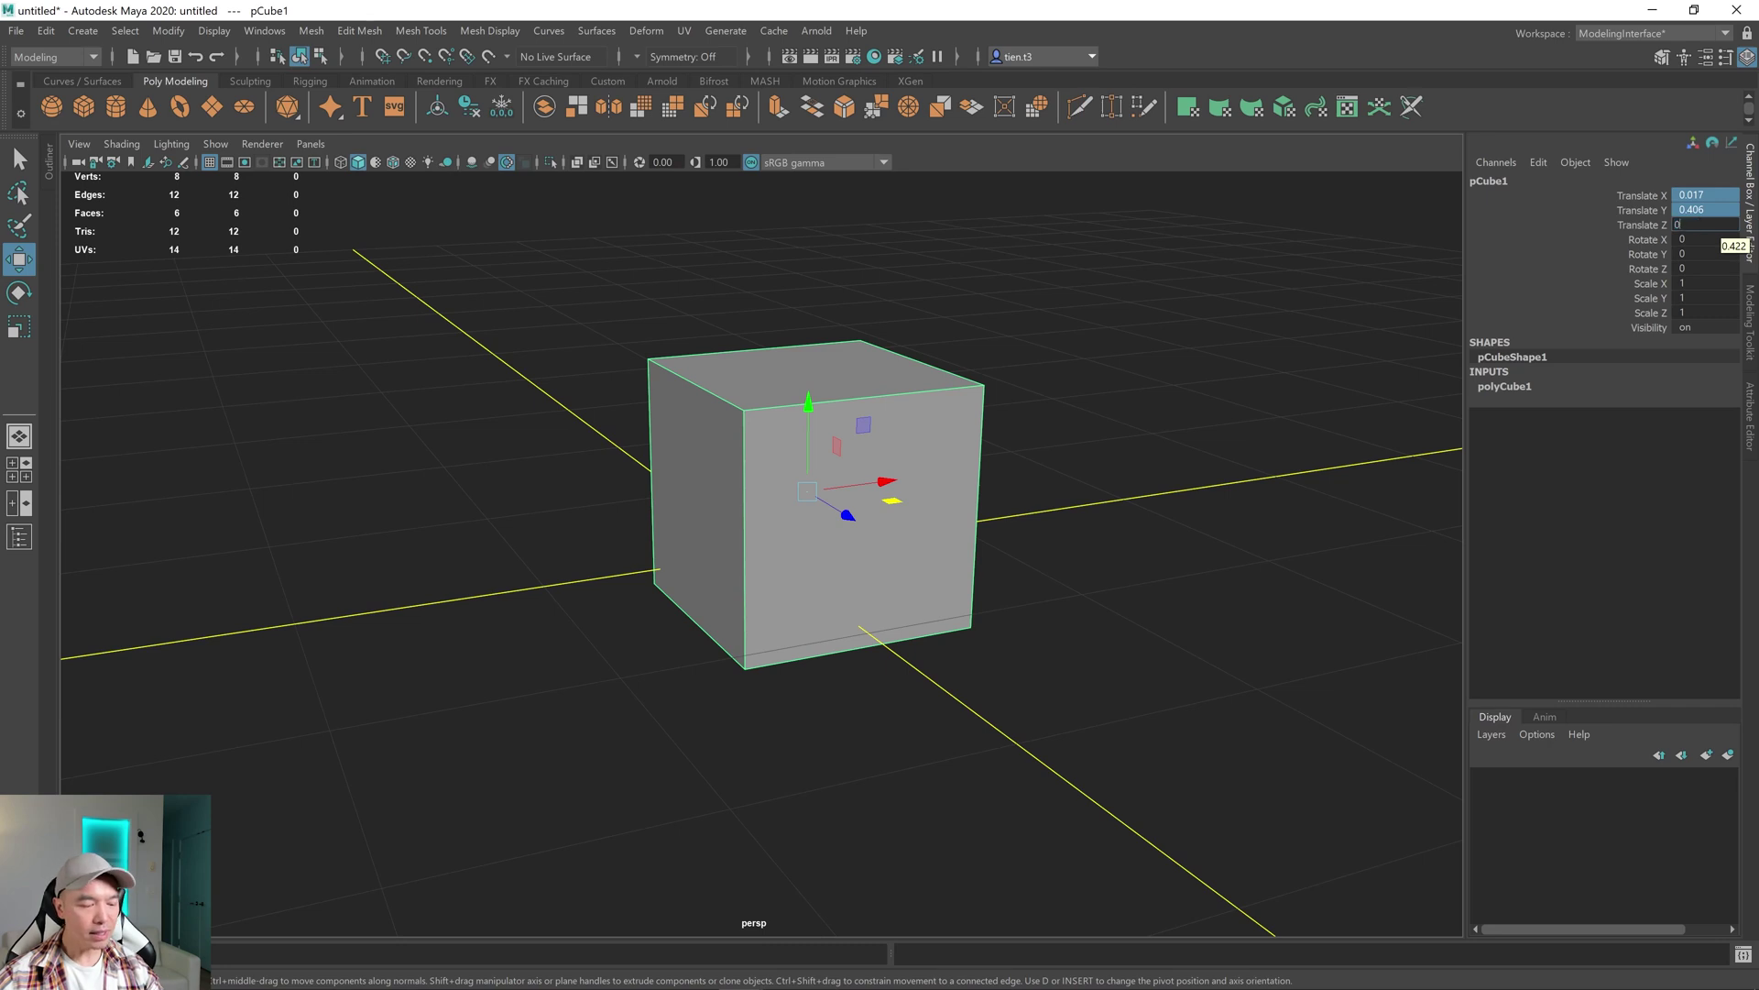
pyautogui.press('Return')
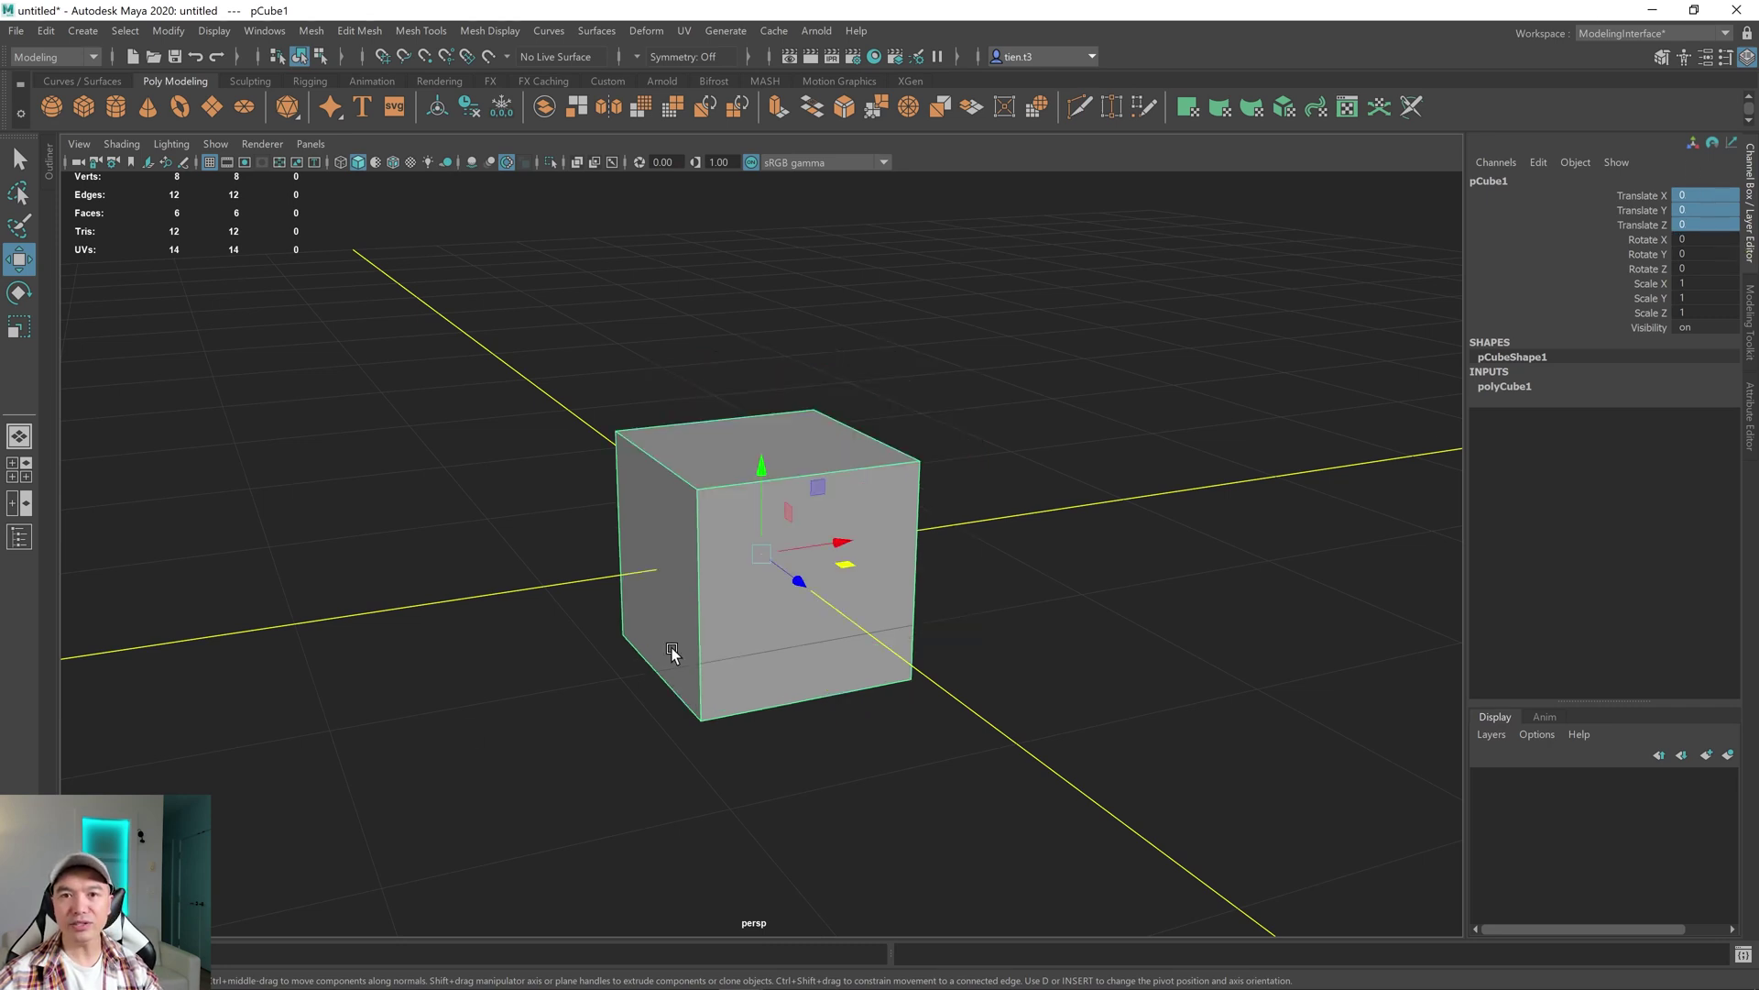
pyautogui.keyDown('alt'); pyautogui.moveTo(806, 581); pyautogui.dragTo(831, 584); pyautogui.keyUp('alt')
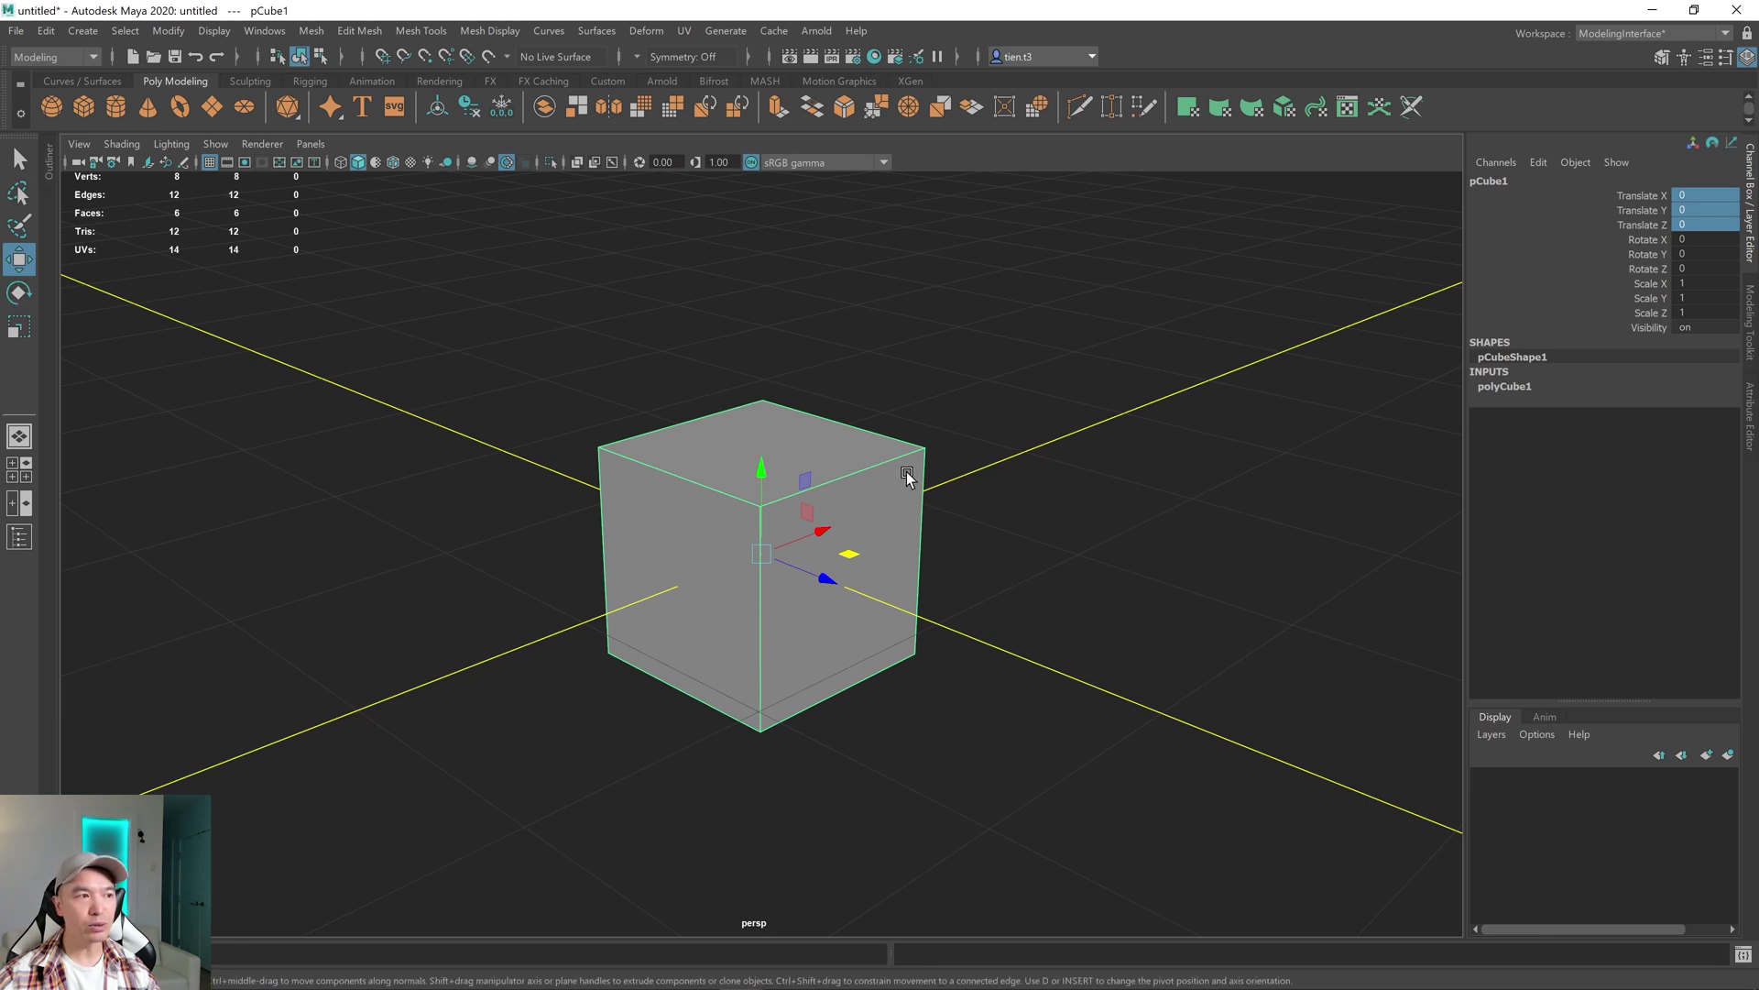
pyautogui.press('e')
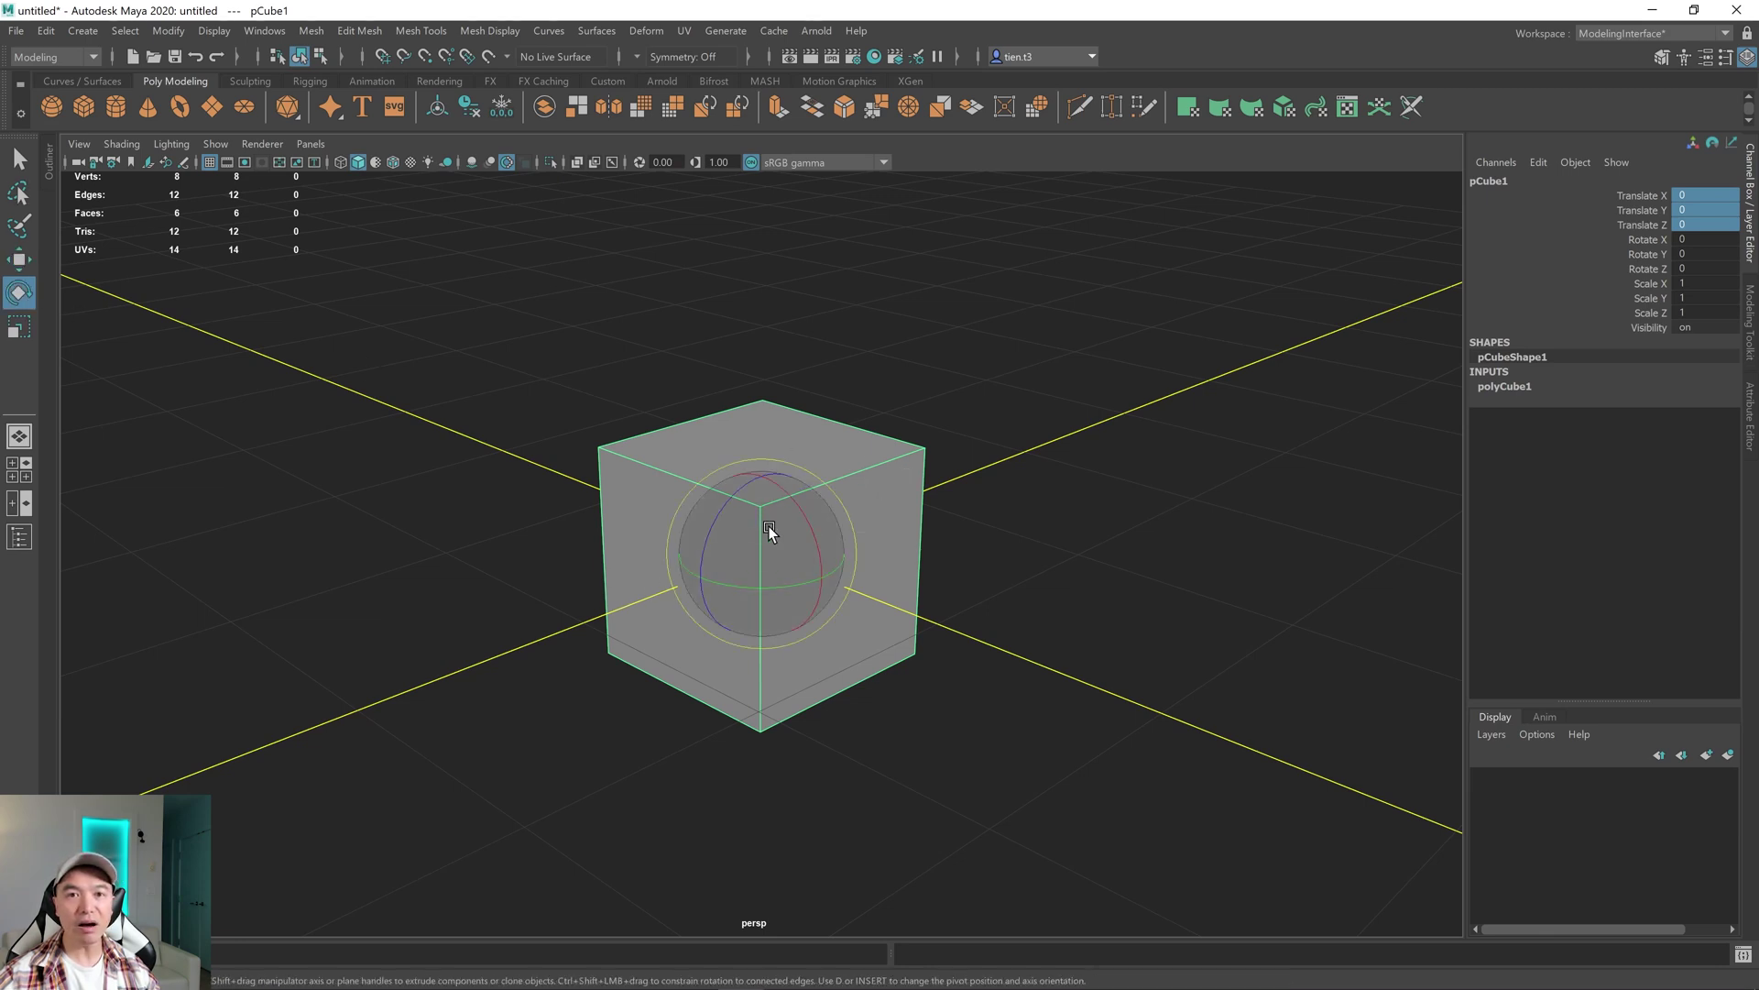
pyautogui.keyDown('alt'); pyautogui.moveTo(938, 612); pyautogui.dragTo(880, 601); pyautogui.keyUp('alt')
pyautogui.scroll(3, 921, 597)
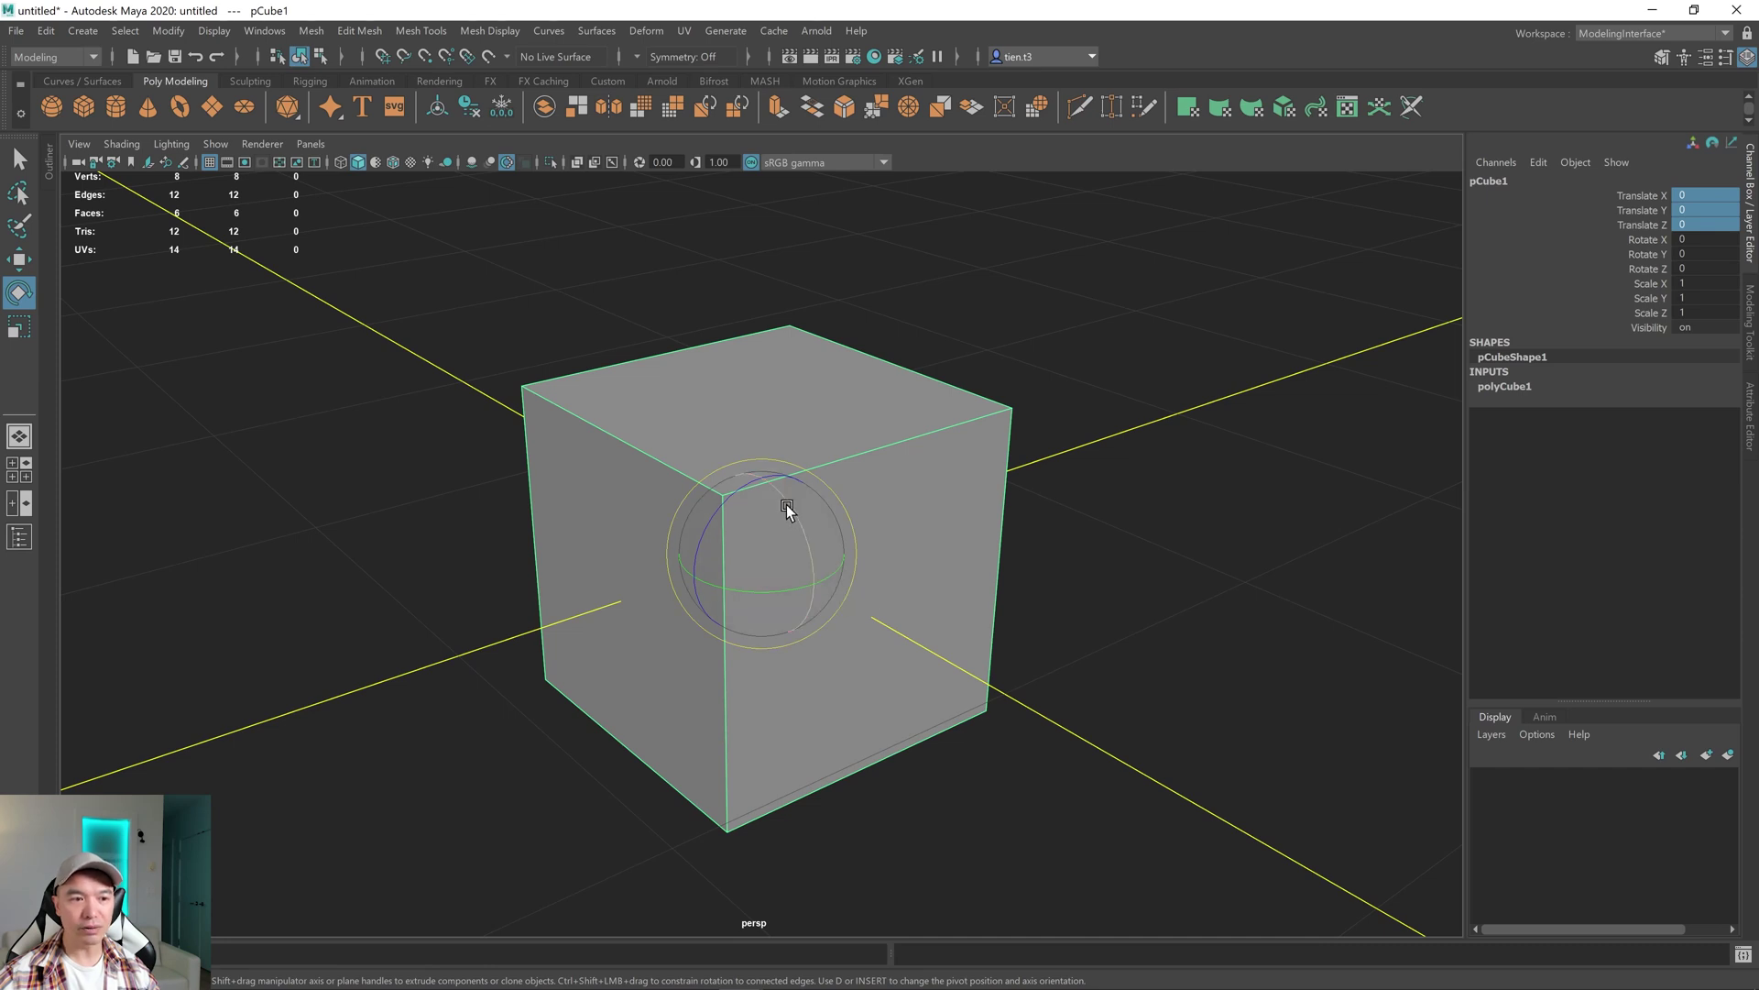
pyautogui.moveTo(786, 504); pyautogui.dragTo(734, 613)
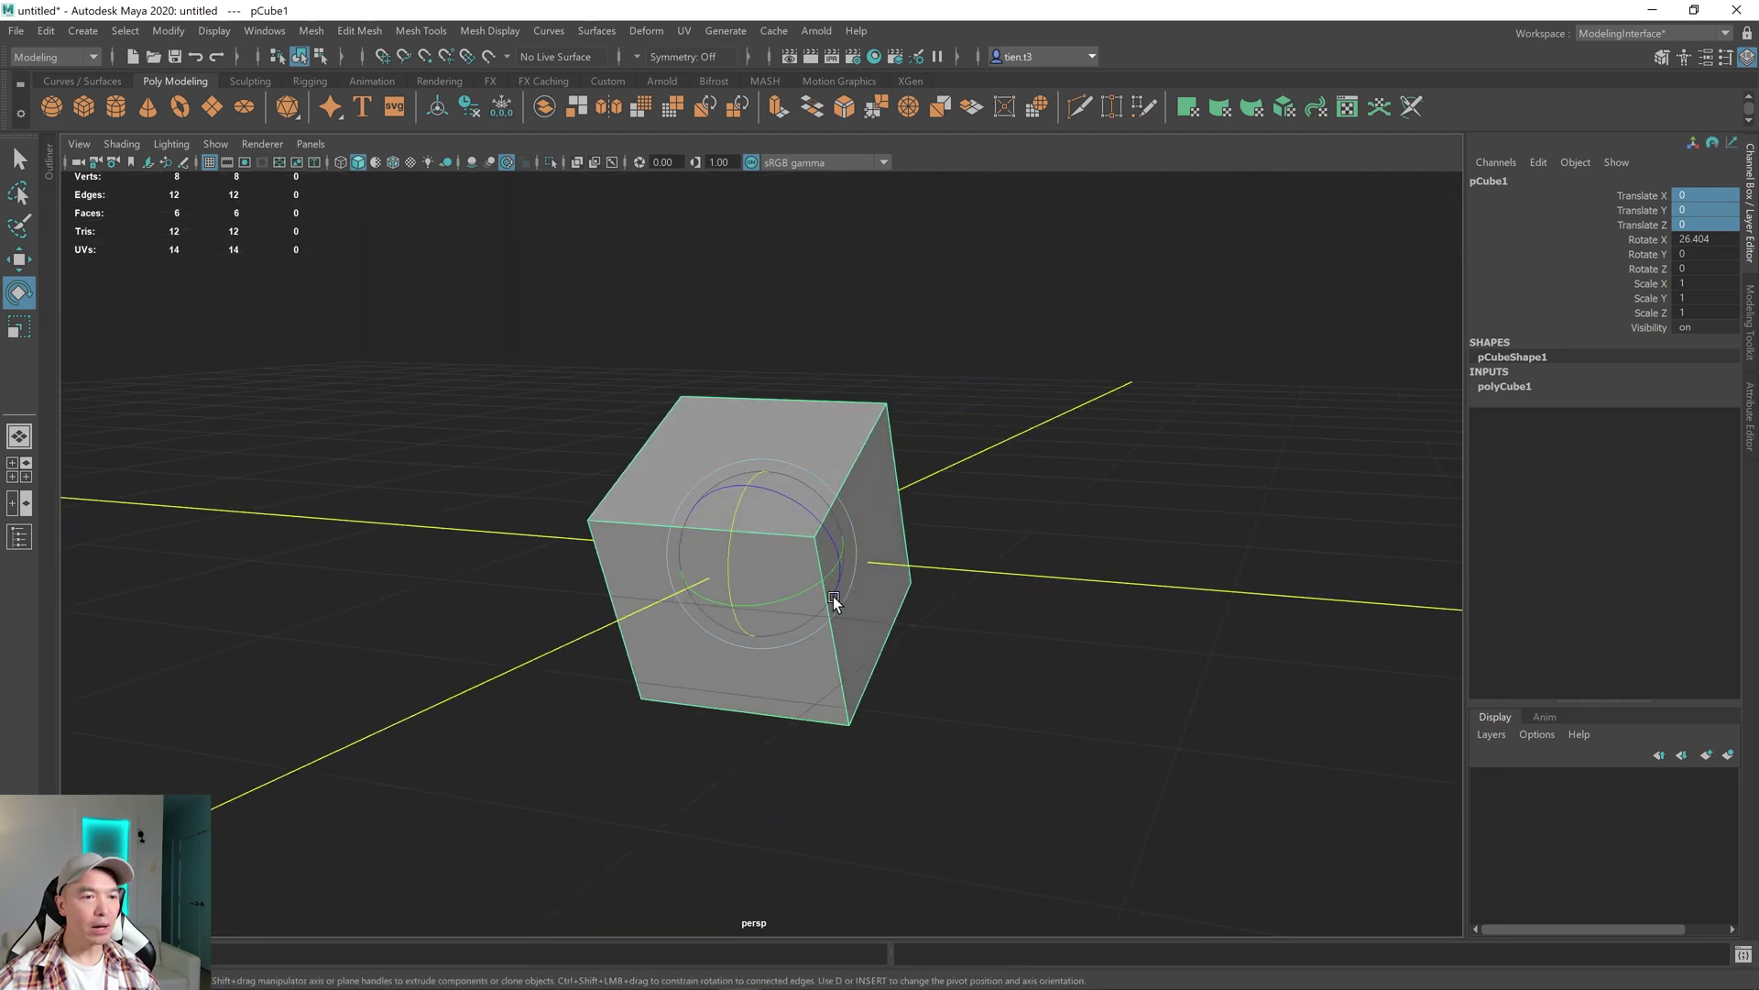
pyautogui.moveTo(781, 523); pyautogui.dragTo(816, 479)
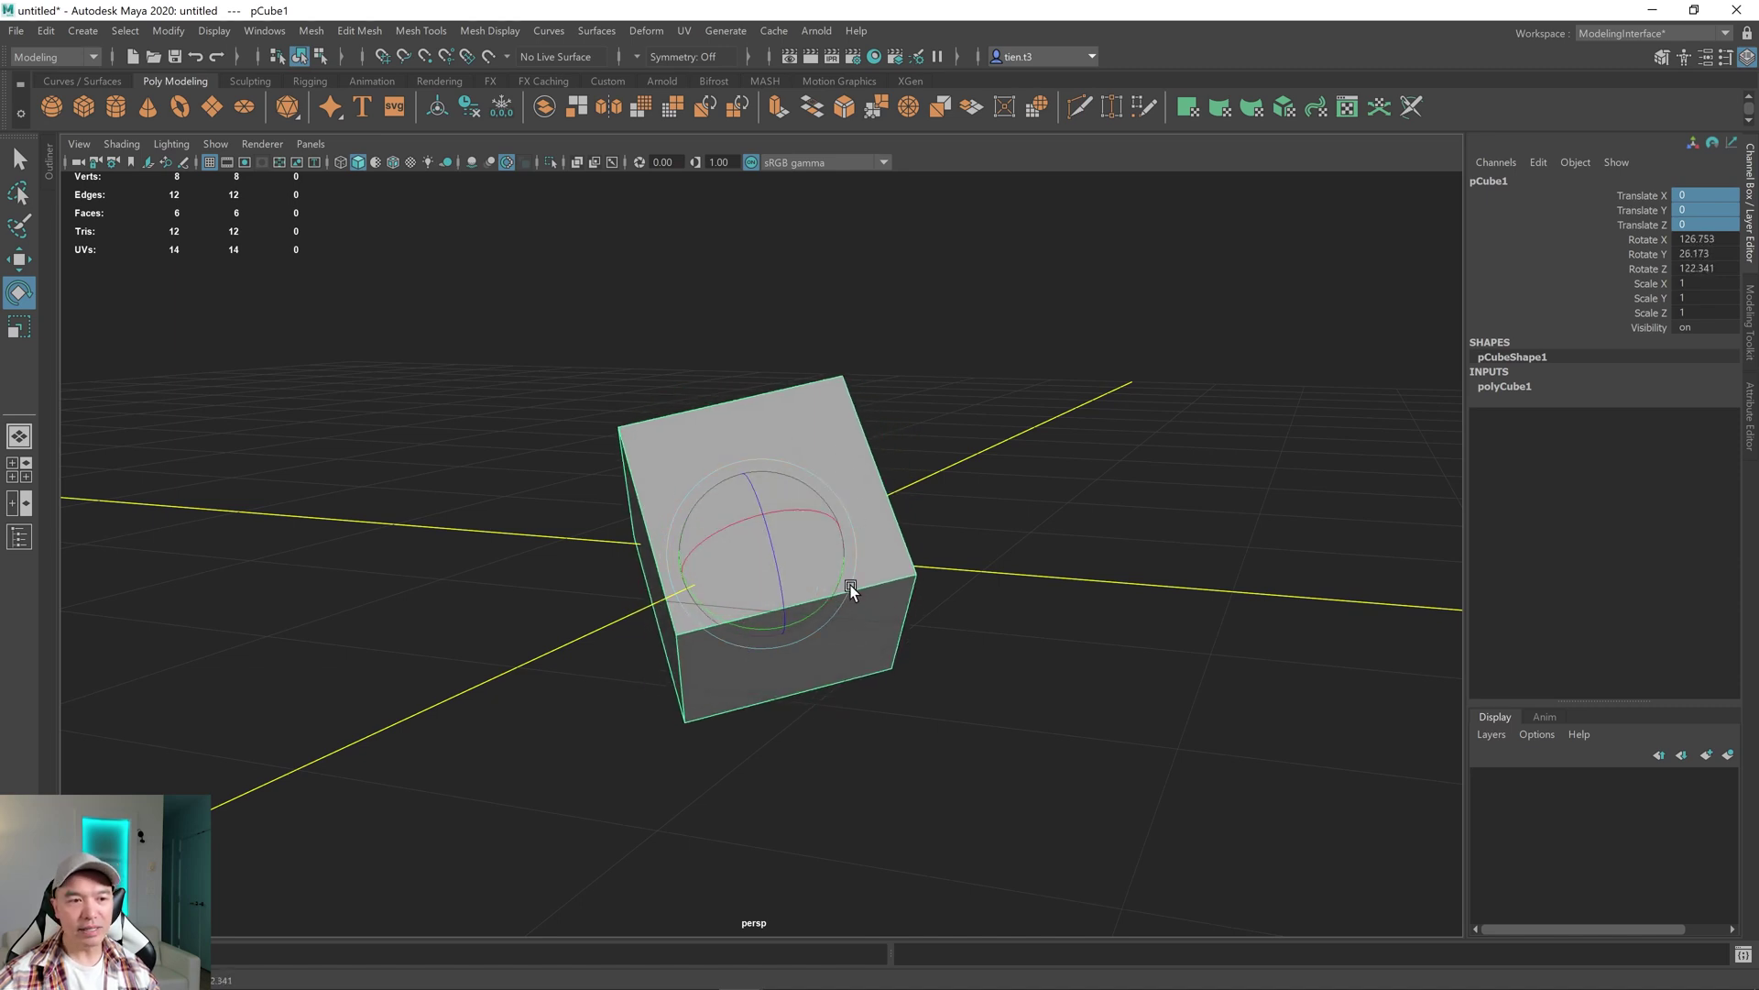
pyautogui.moveTo(850, 591); pyautogui.dragTo(833, 629)
pyautogui.hotkey('ctrl', 'z')
pyautogui.hotkey('ctrl', 'z')
pyautogui.hotkey('ctrl', 'z')
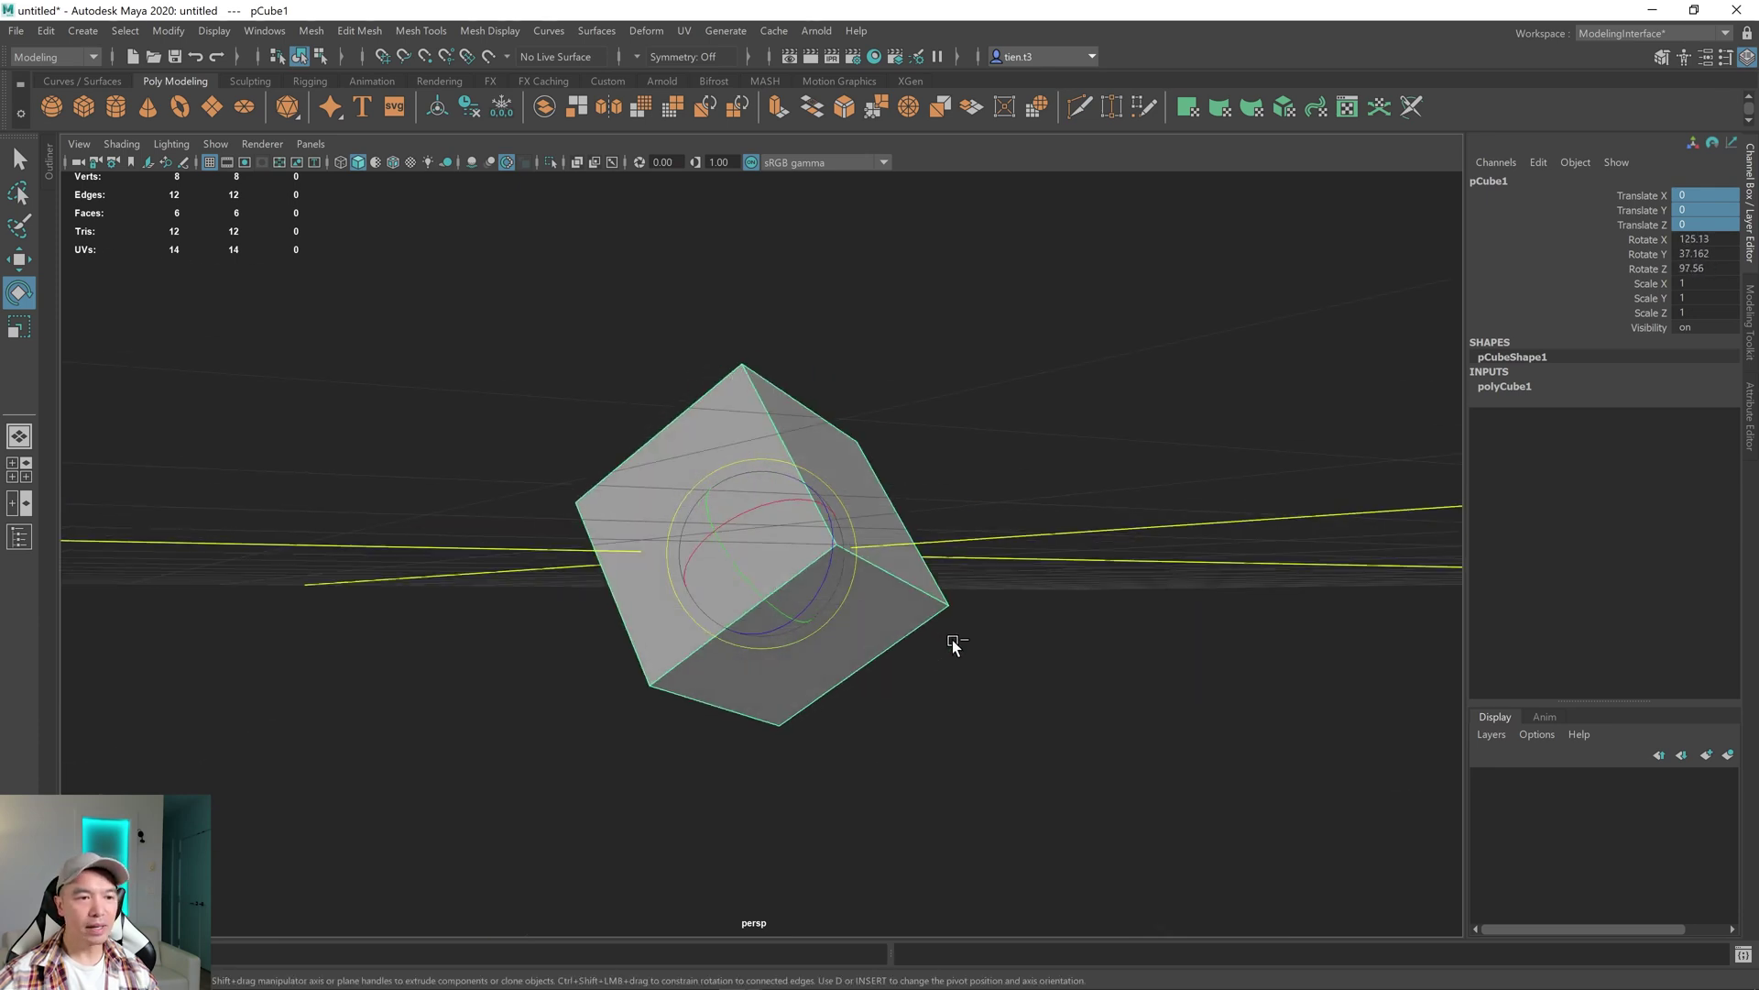
pyautogui.hotkey('ctrl', 'z')
pyautogui.keyDown('alt'); pyautogui.moveTo(943, 636); pyautogui.dragTo(836, 644); pyautogui.keyUp('alt')
pyautogui.keyDown('alt'); pyautogui.moveTo(724, 594); pyautogui.dragTo(844, 585); pyautogui.keyUp('alt')
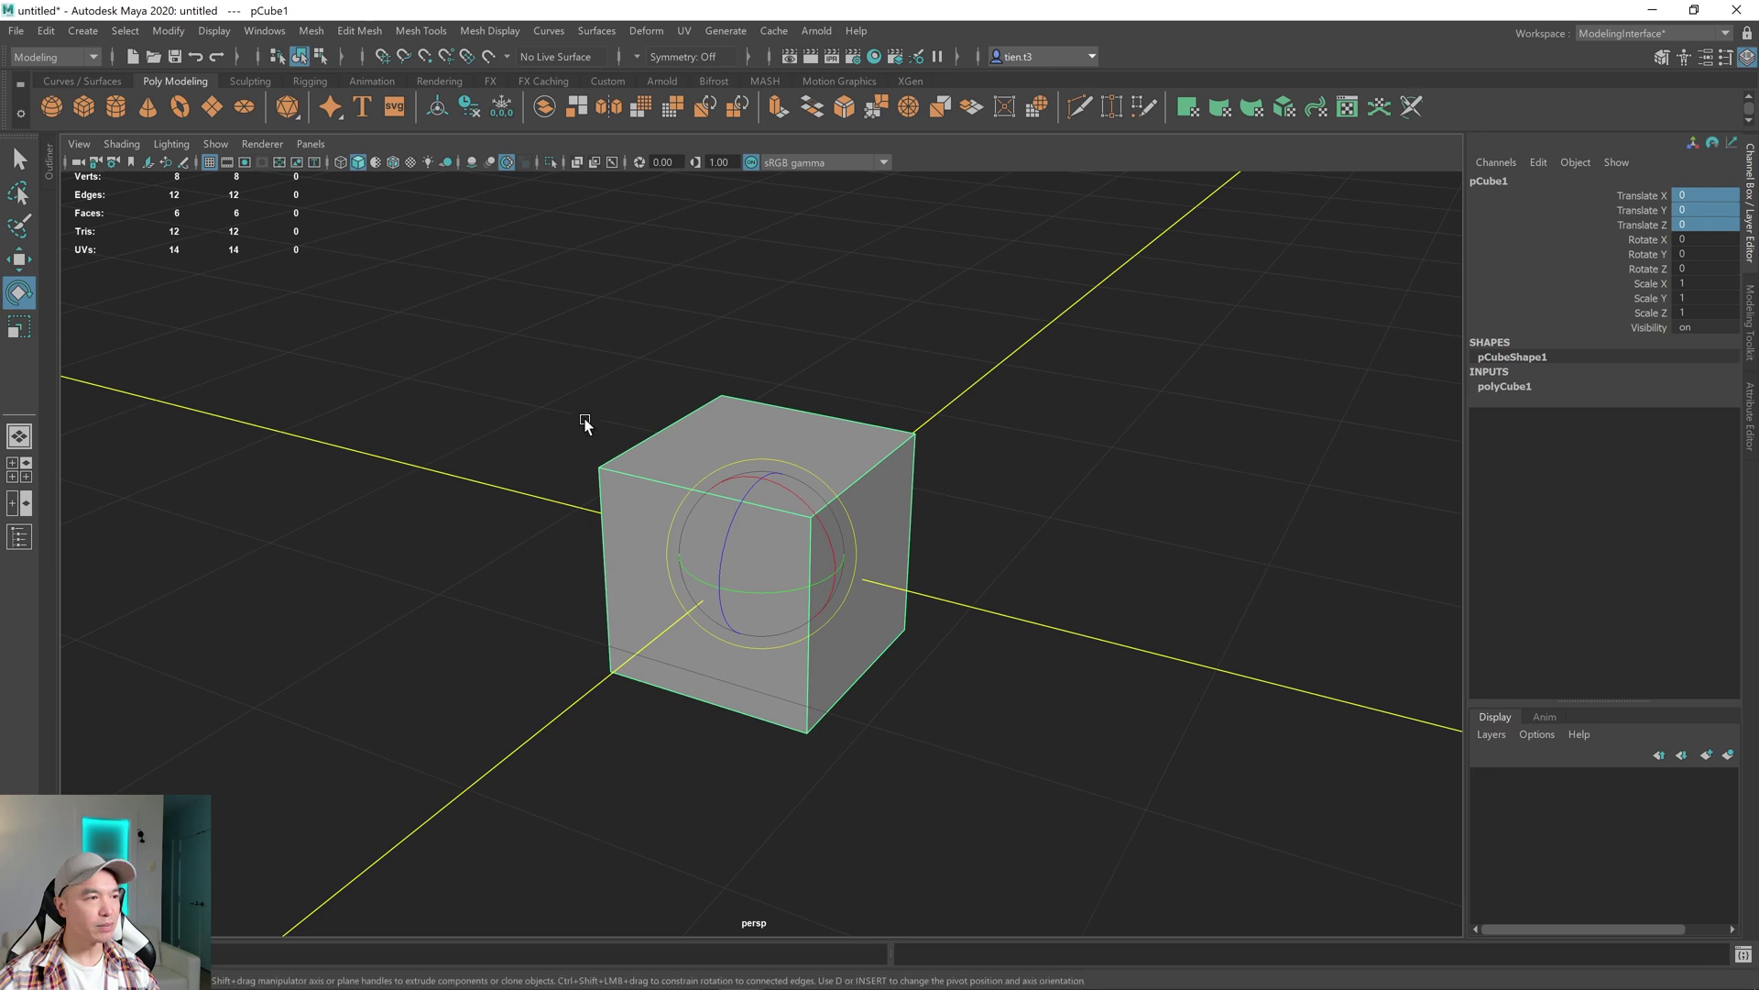
pyautogui.scroll(2, 990, 527)
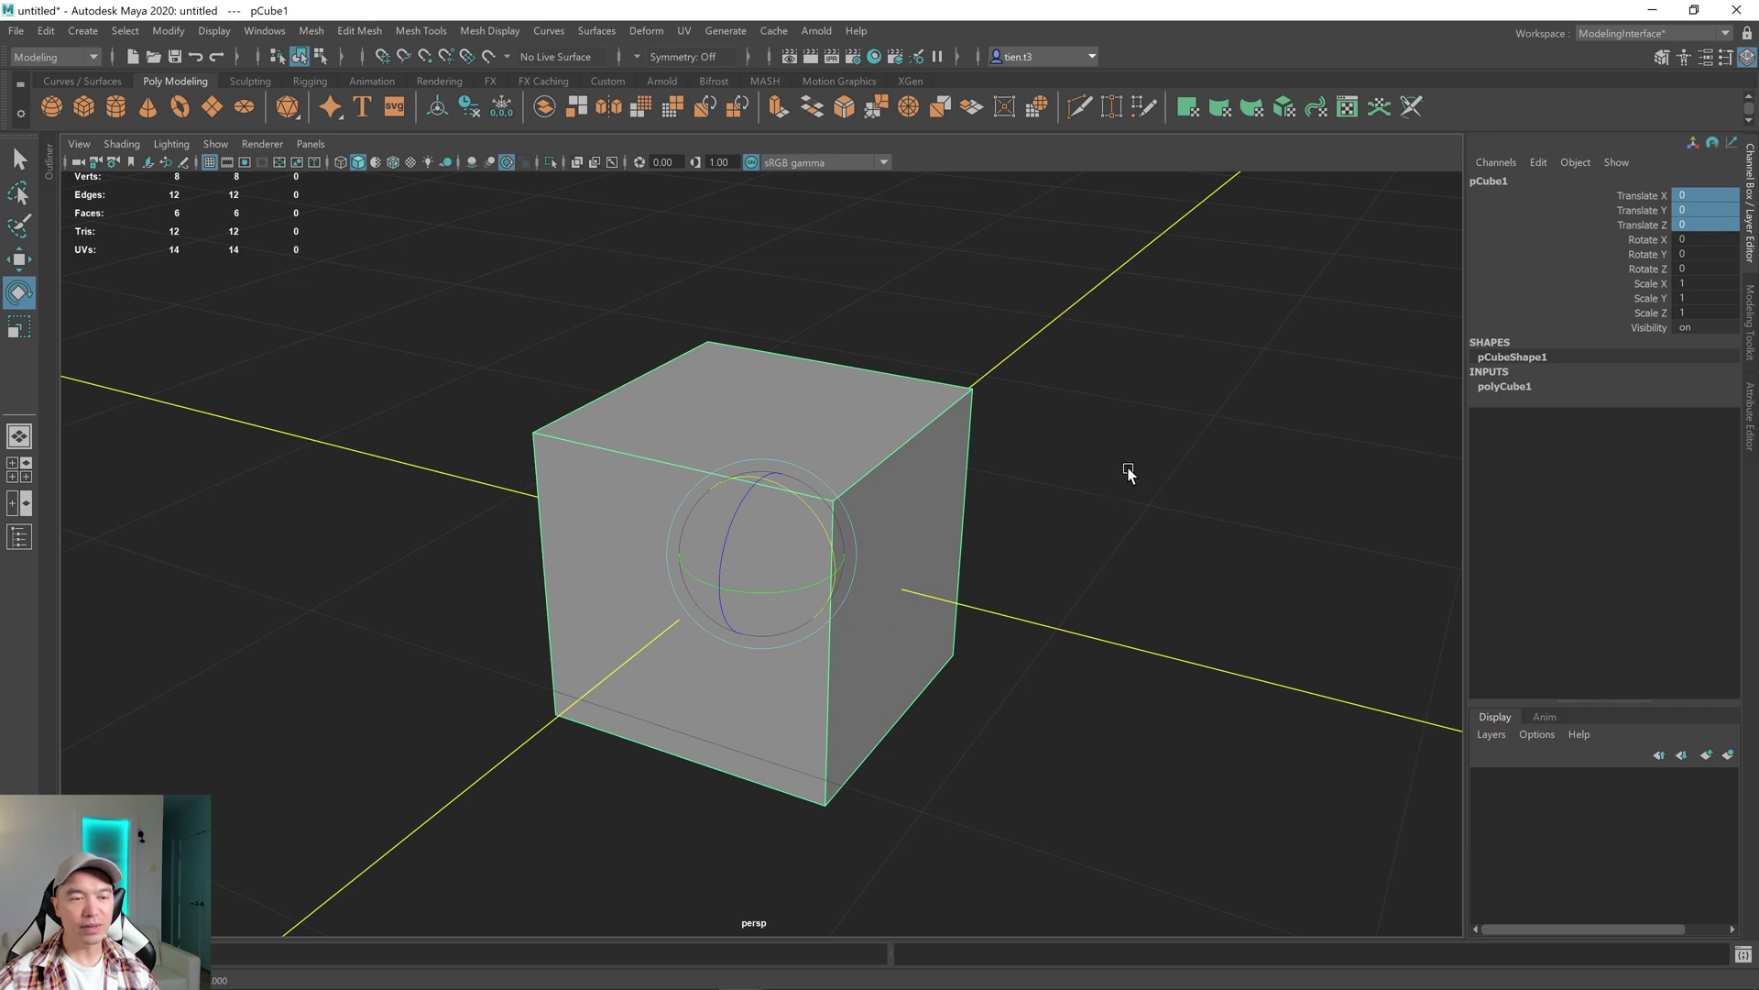
pyautogui.moveTo(1119, 492); pyautogui.dragTo(255, 450, button='middle')
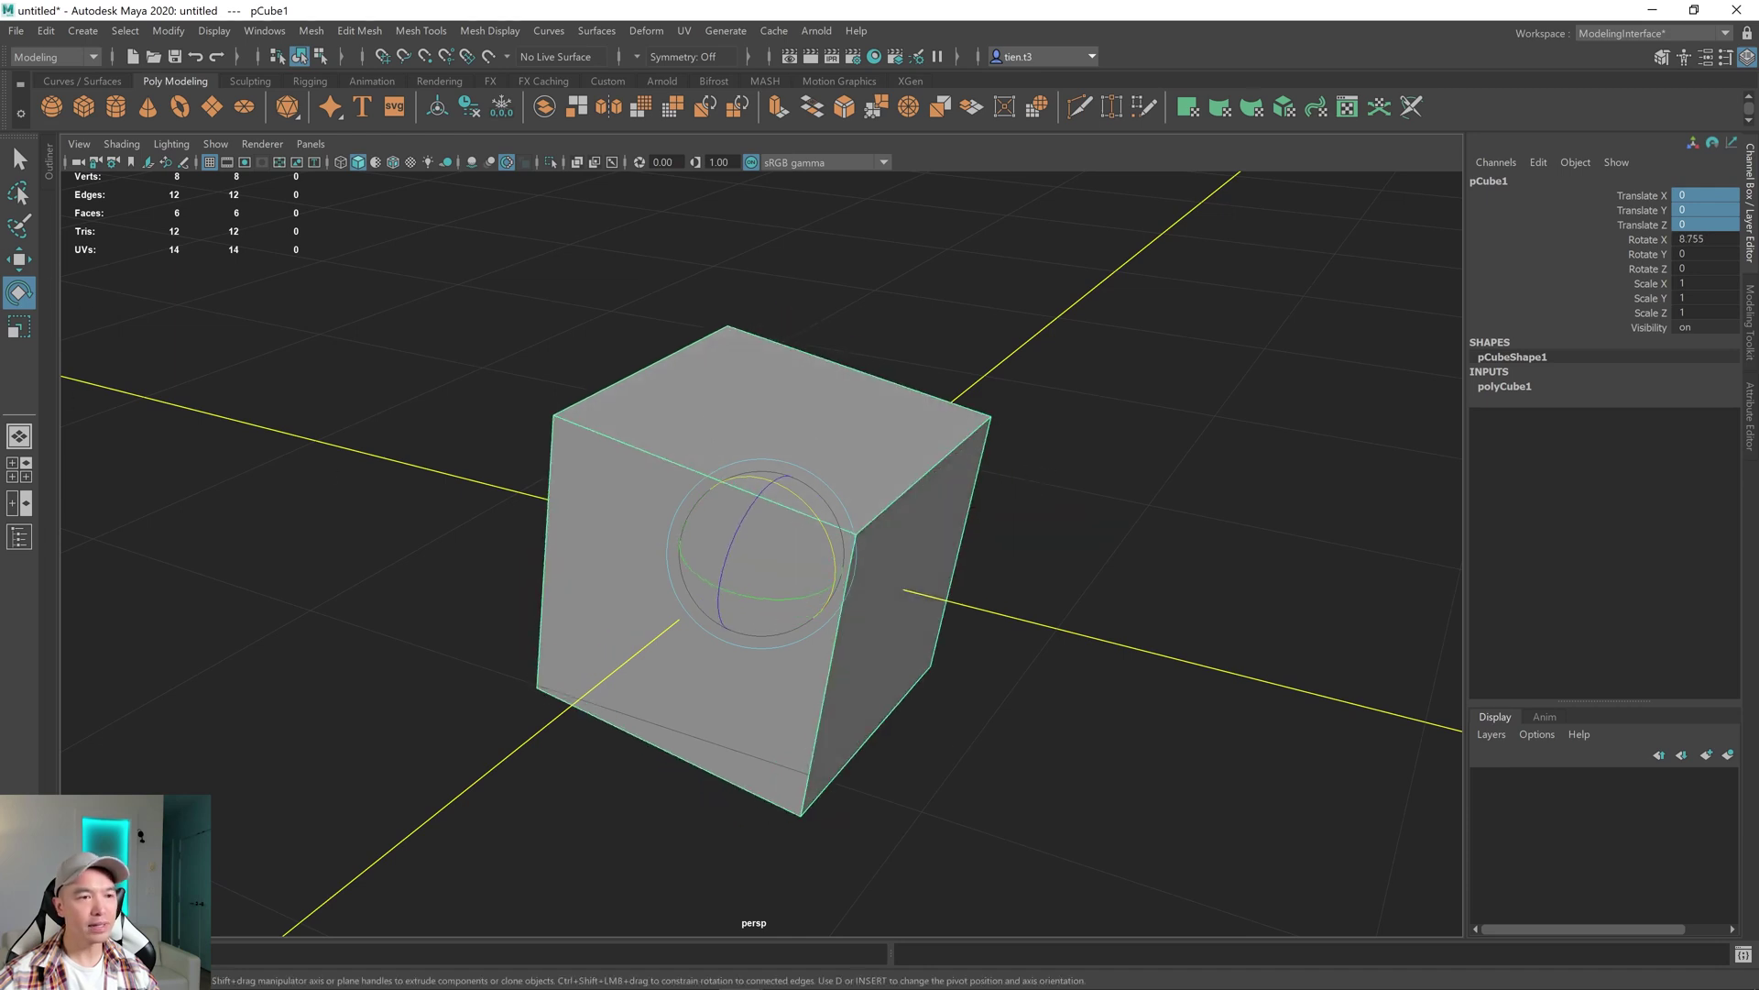
pyautogui.click(1696, 239)
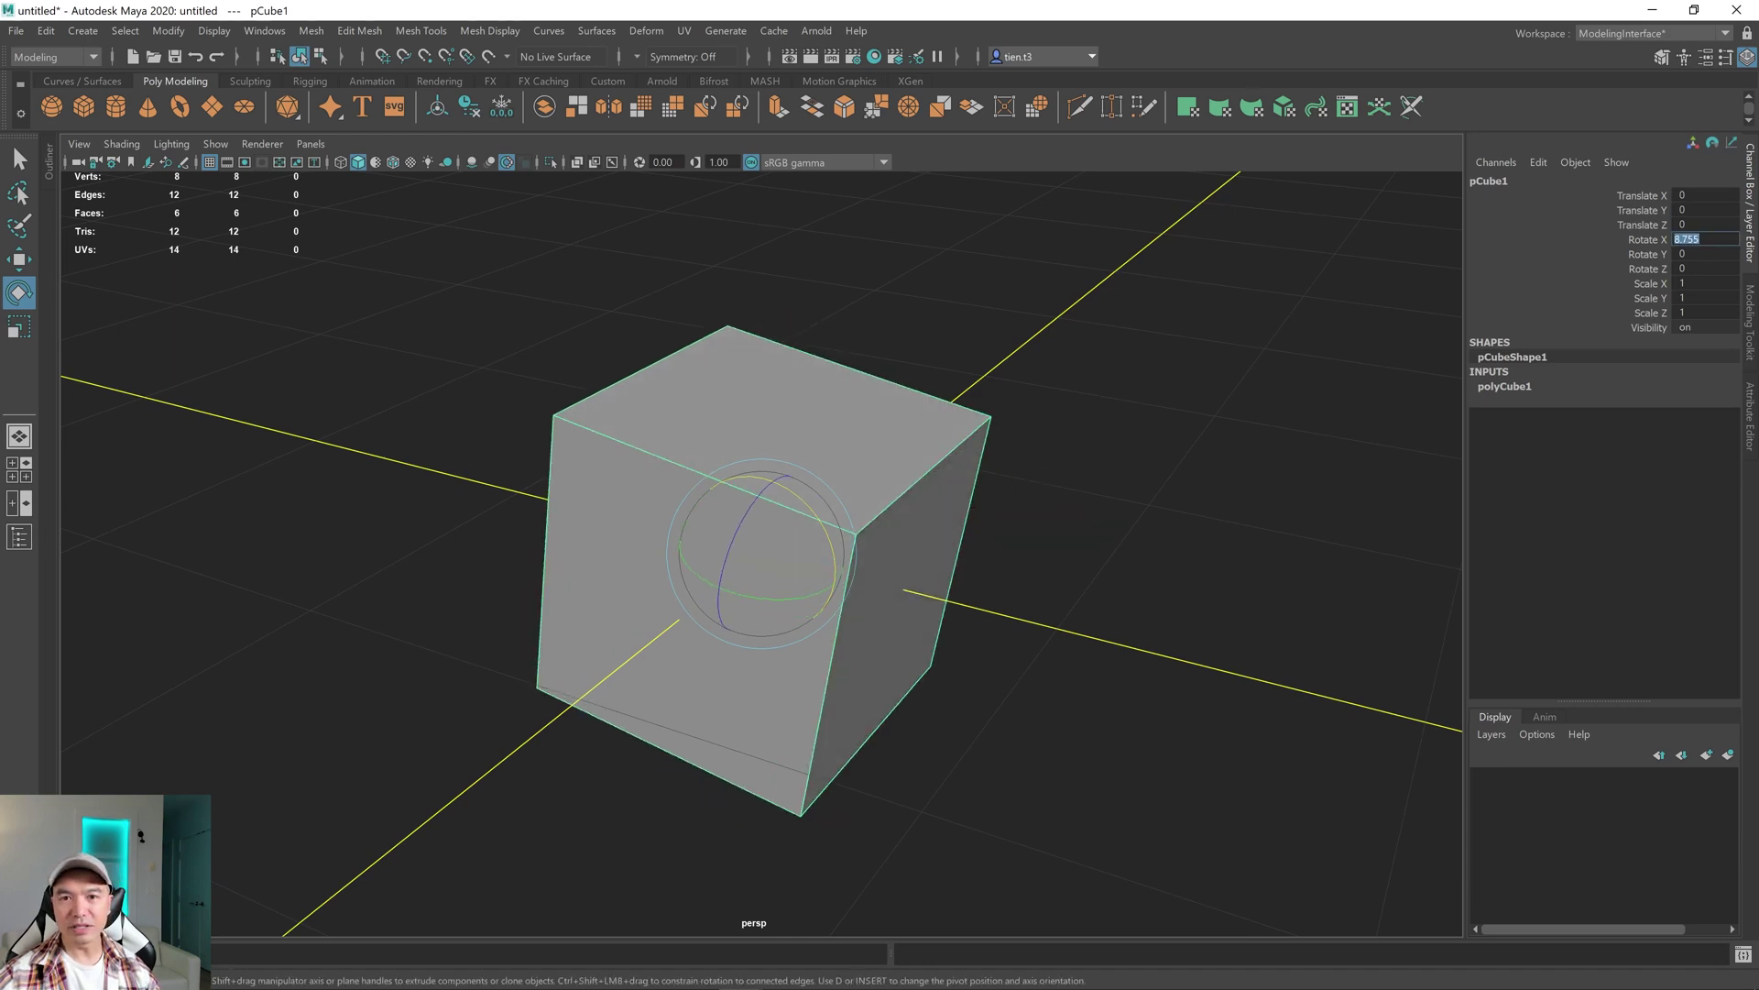
pyautogui.press('Return')
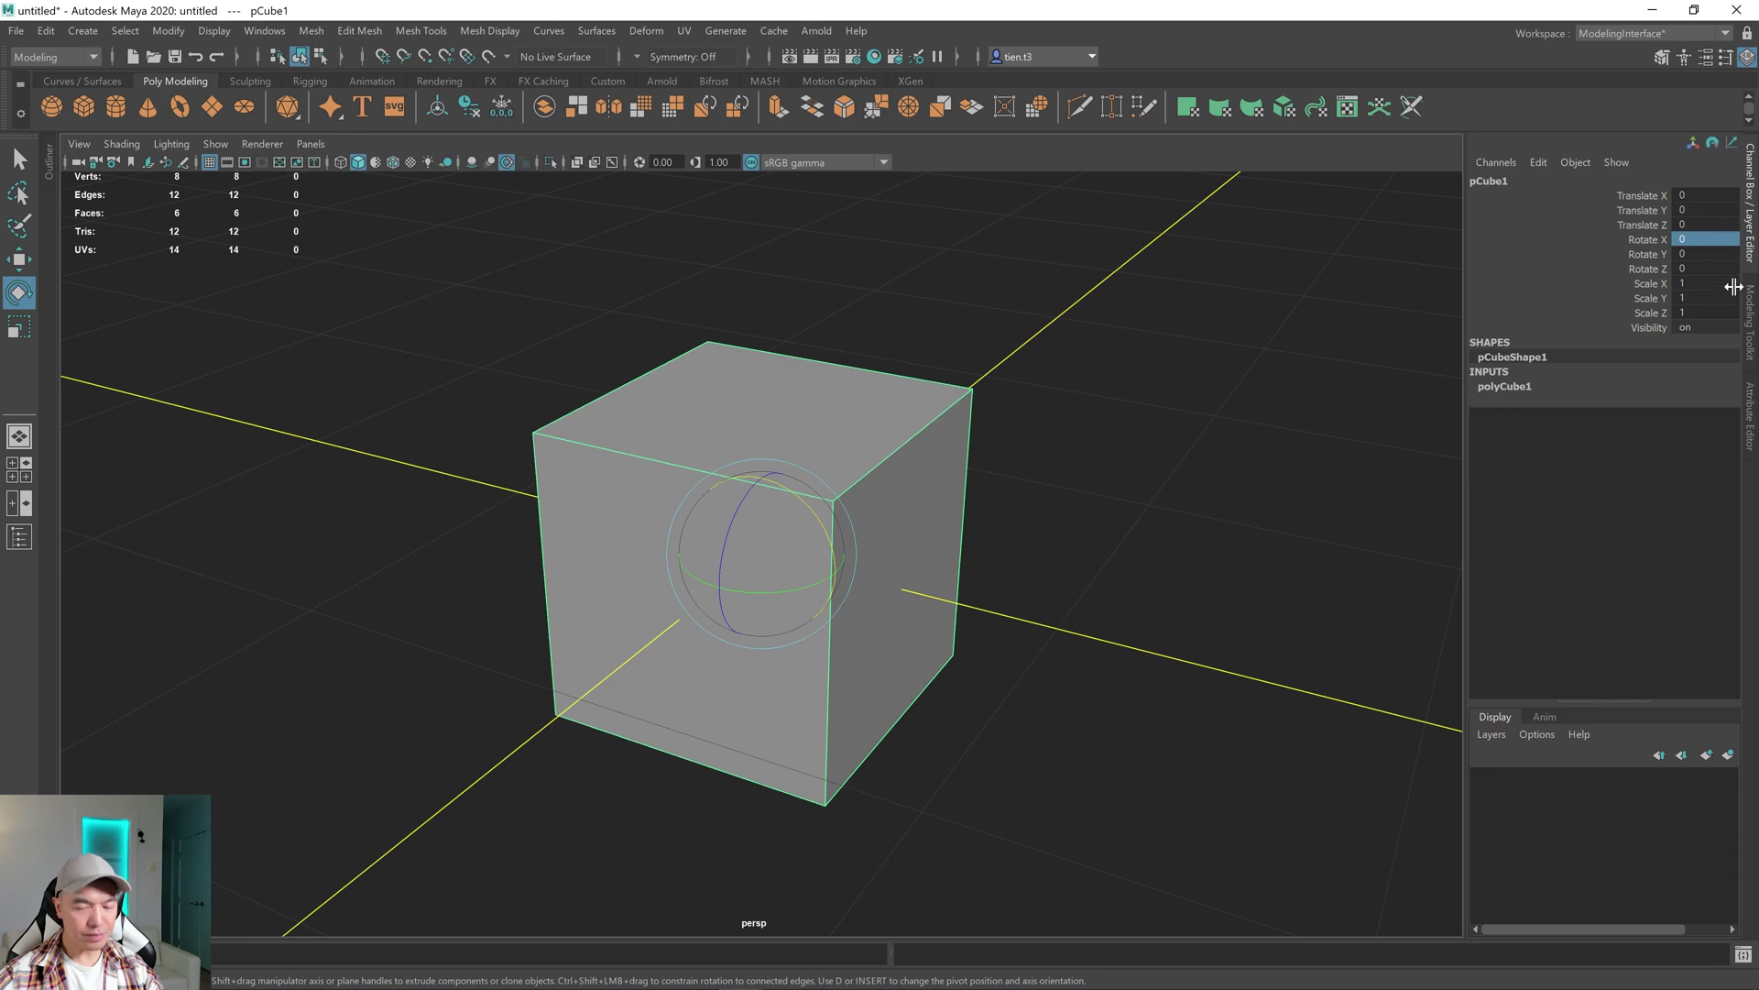
pyautogui.keyDown('alt'); pyautogui.moveTo(864, 549); pyautogui.dragTo(840, 573); pyautogui.keyUp('alt')
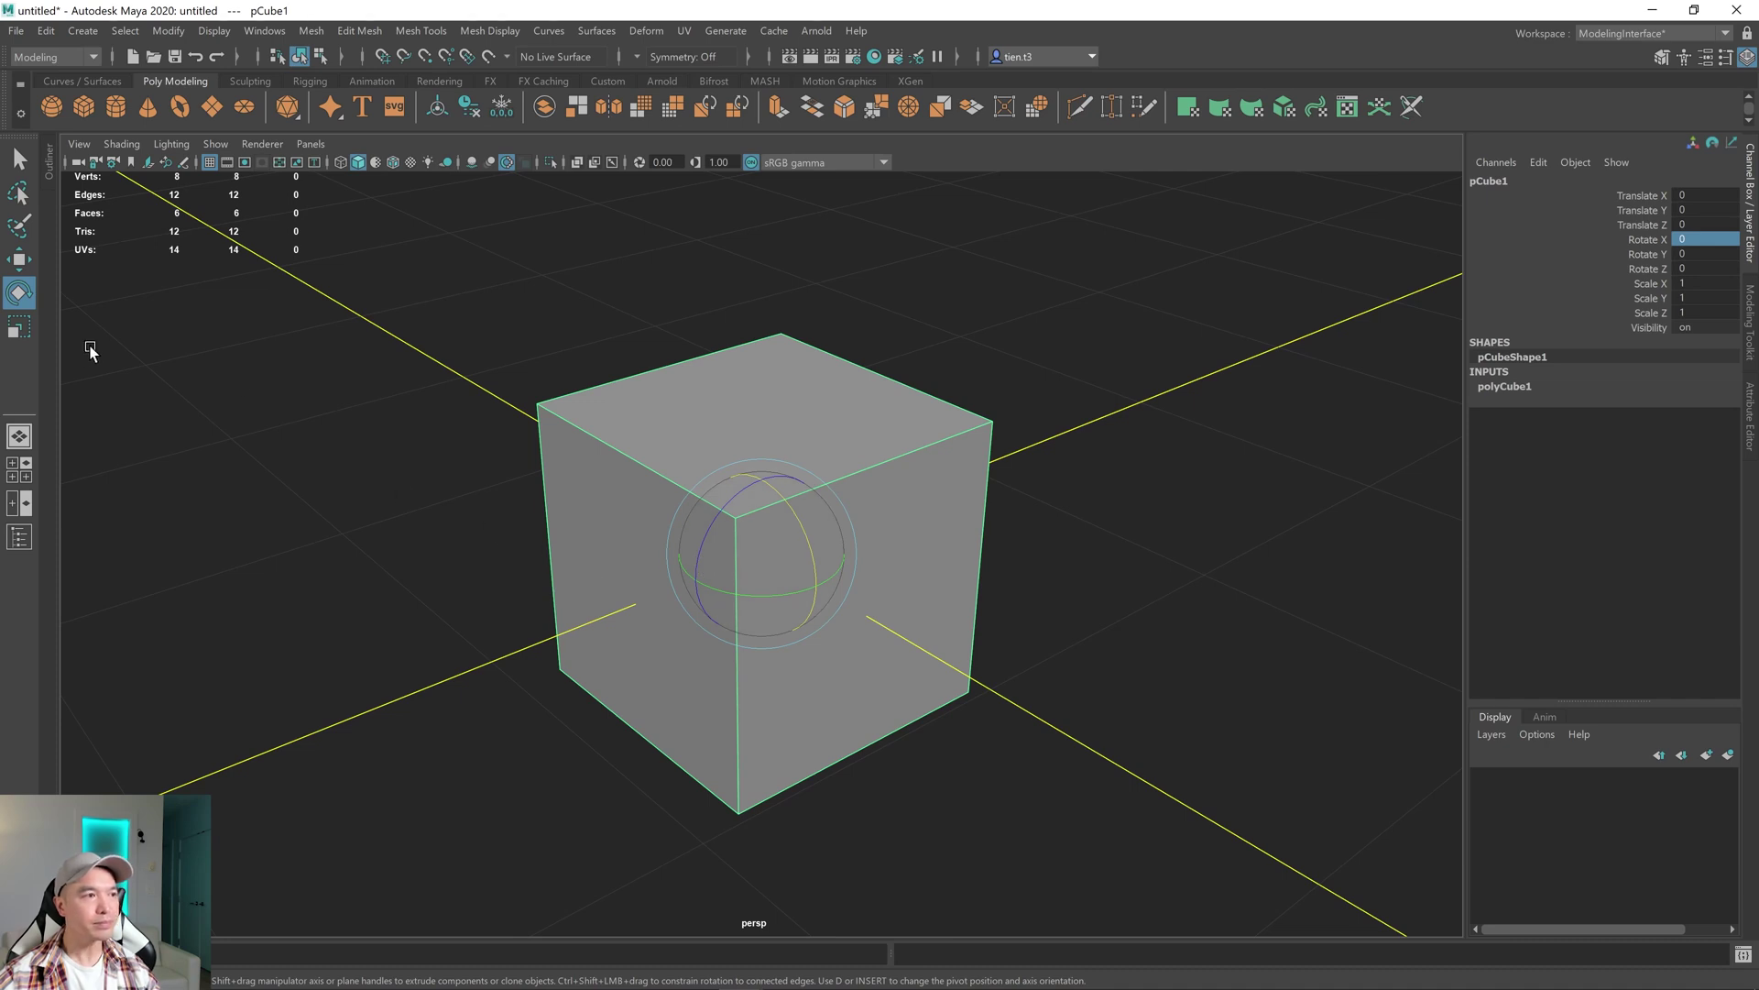
pyautogui.click(19, 328)
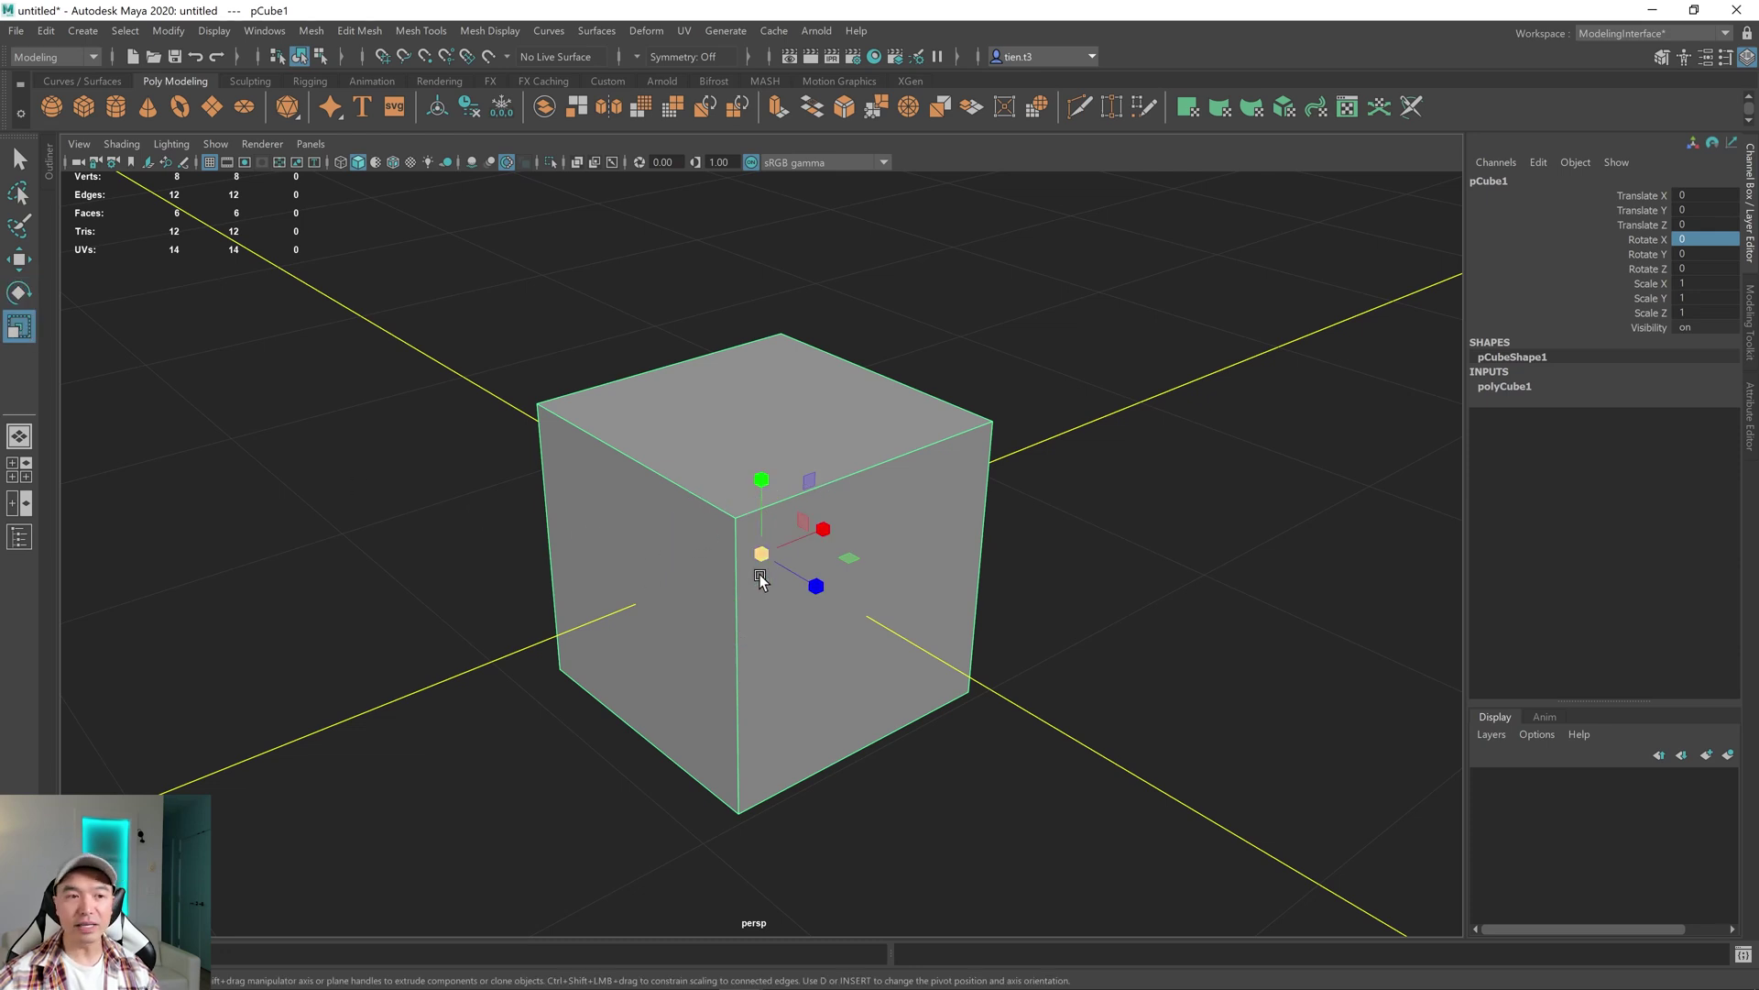
pyautogui.keyDown('alt'); pyautogui.moveTo(655, 584); pyautogui.dragTo(779, 561); pyautogui.keyUp('alt')
pyautogui.keyDown('alt'); pyautogui.moveTo(951, 520); pyautogui.dragTo(927, 569); pyautogui.keyUp('alt')
pyautogui.moveTo(761, 554); pyautogui.dragTo(871, 574)
pyautogui.moveTo(817, 486); pyautogui.dragTo(892, 522)
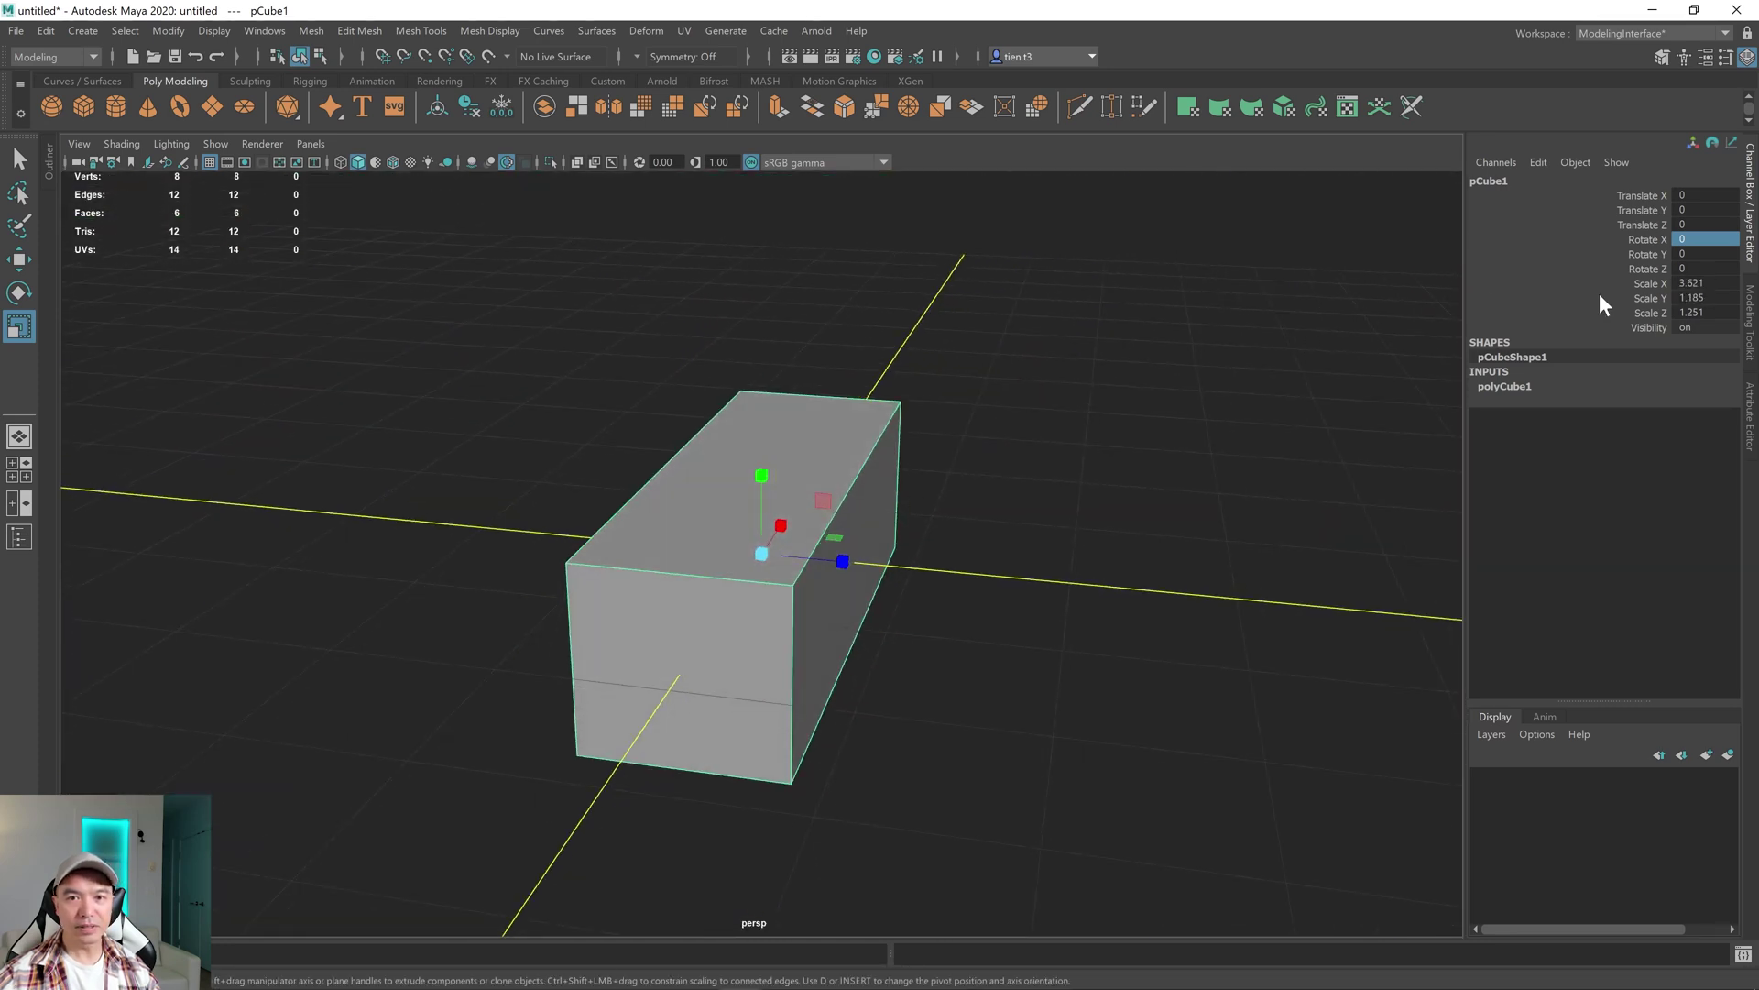
pyautogui.moveTo(1691, 281); pyautogui.dragTo(1691, 312)
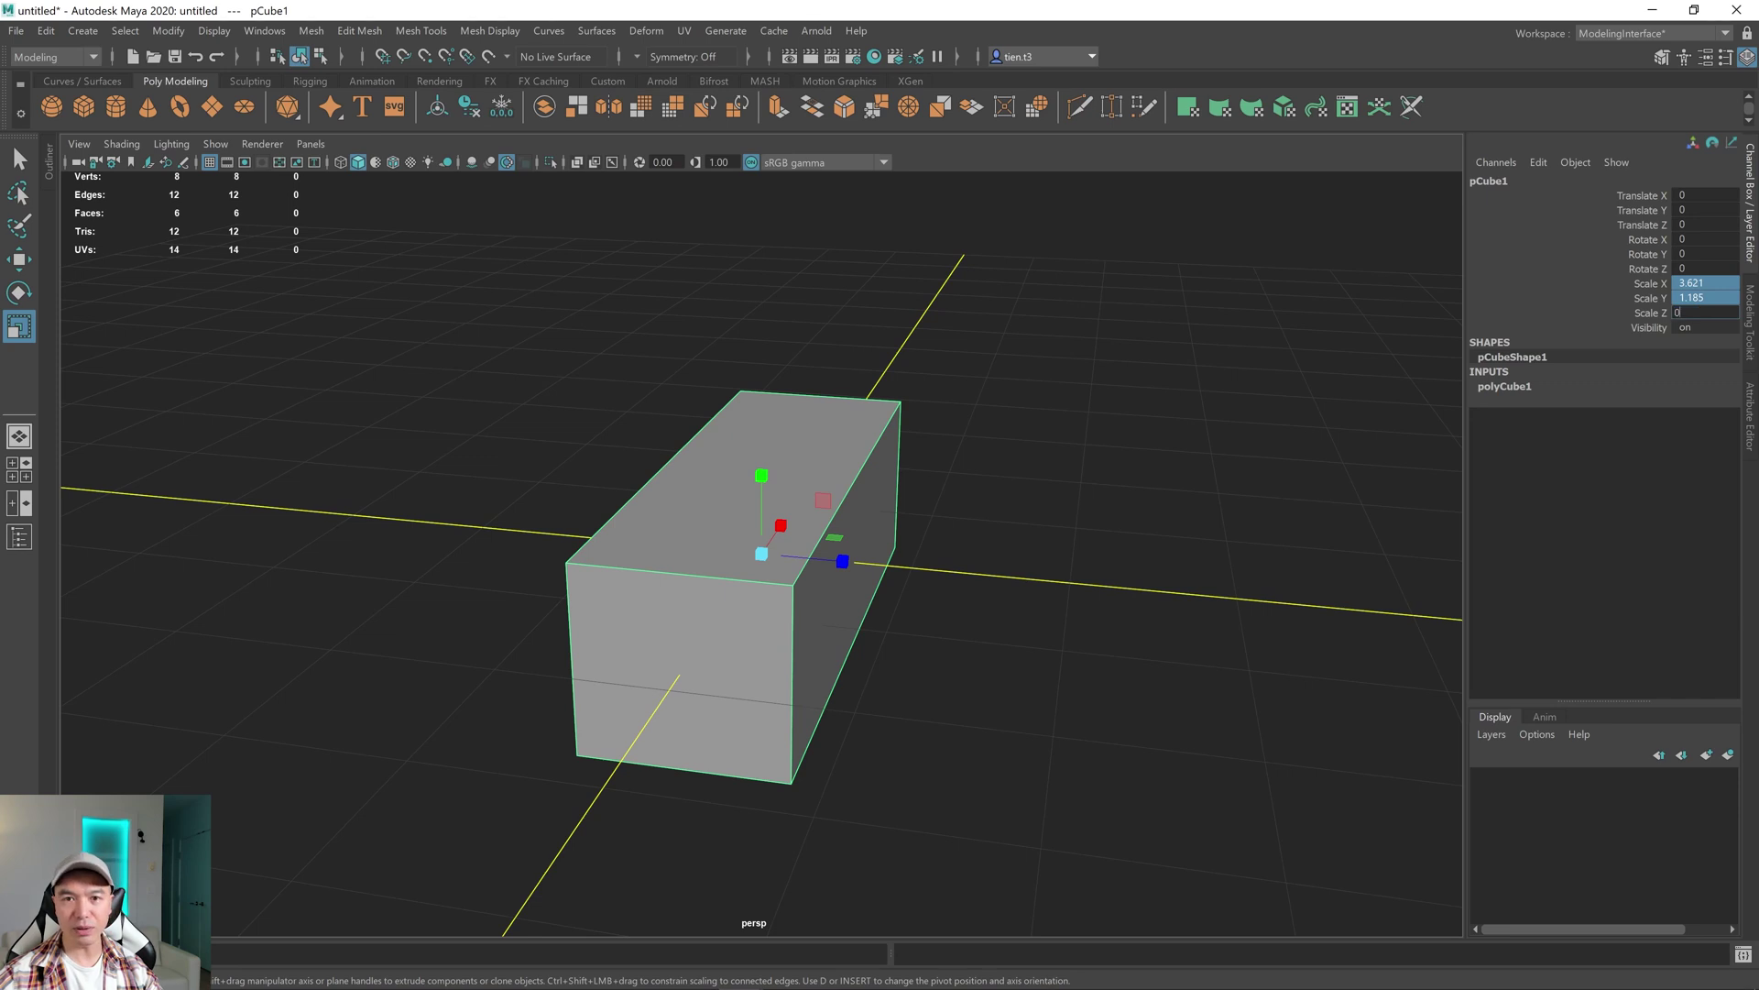
pyautogui.write('0')
pyautogui.press('Return')
pyautogui.keyDown('alt'); pyautogui.moveTo(797, 596); pyautogui.dragTo(793, 591); pyautogui.keyUp('alt')
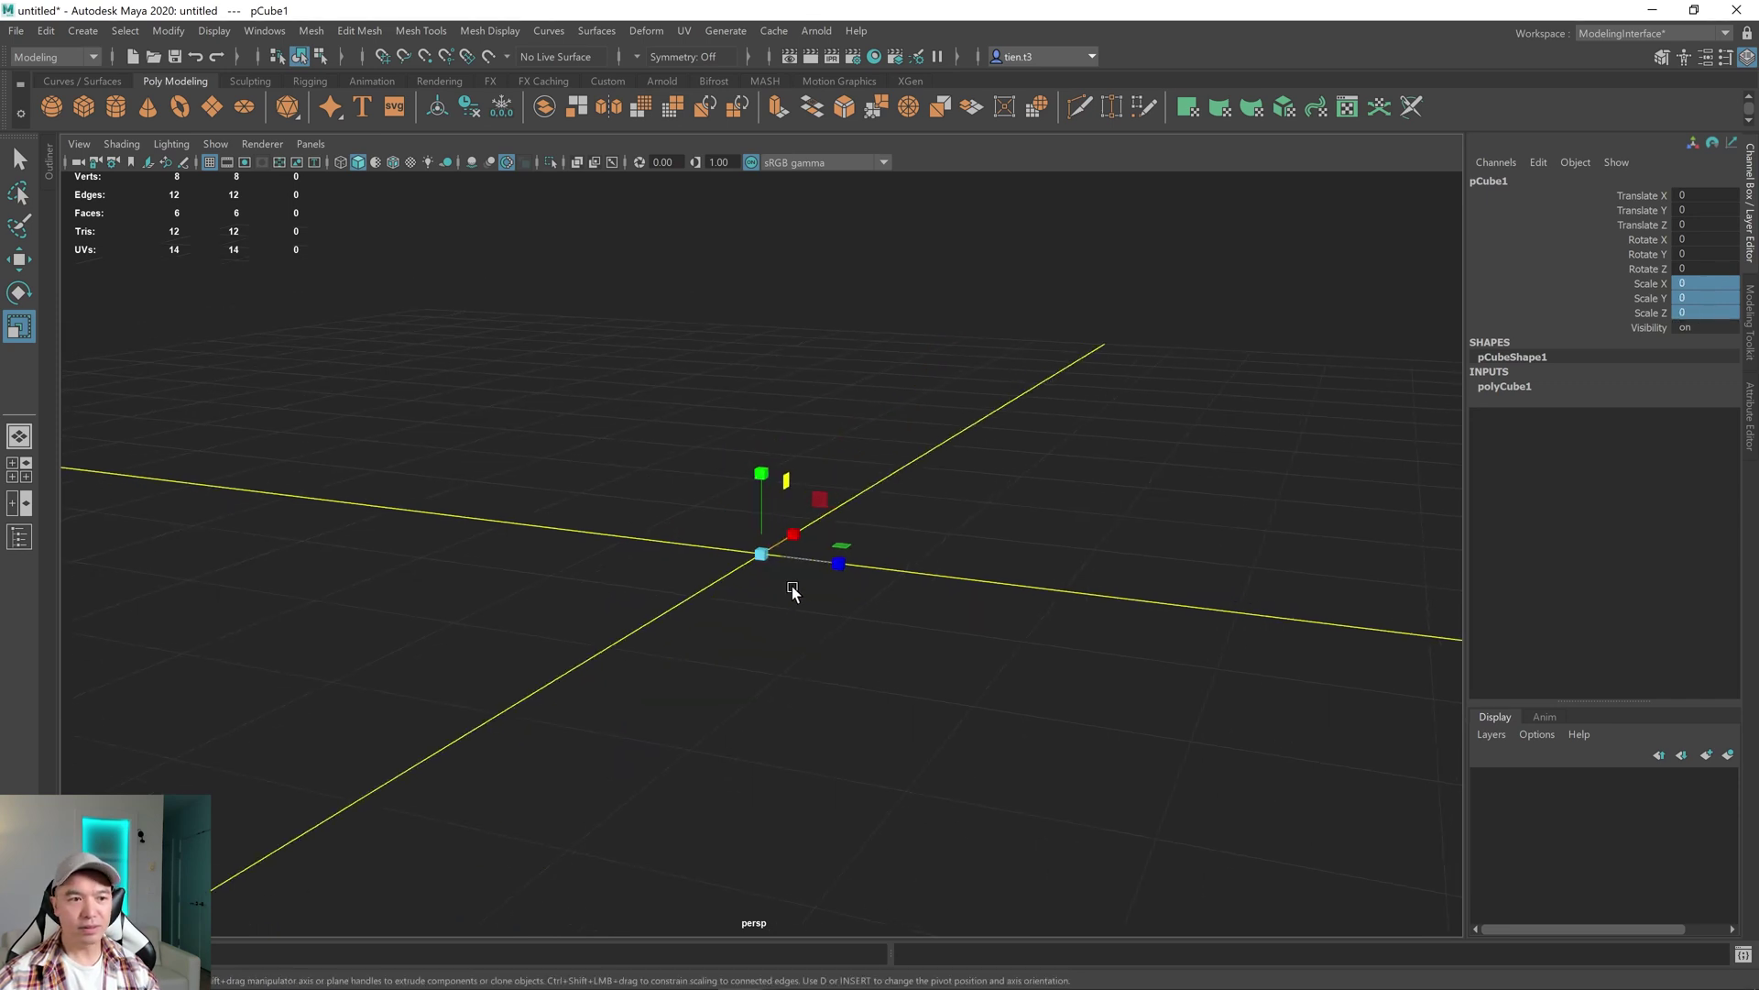
pyautogui.click(1704, 313)
pyautogui.write('1')
pyautogui.press('Return')
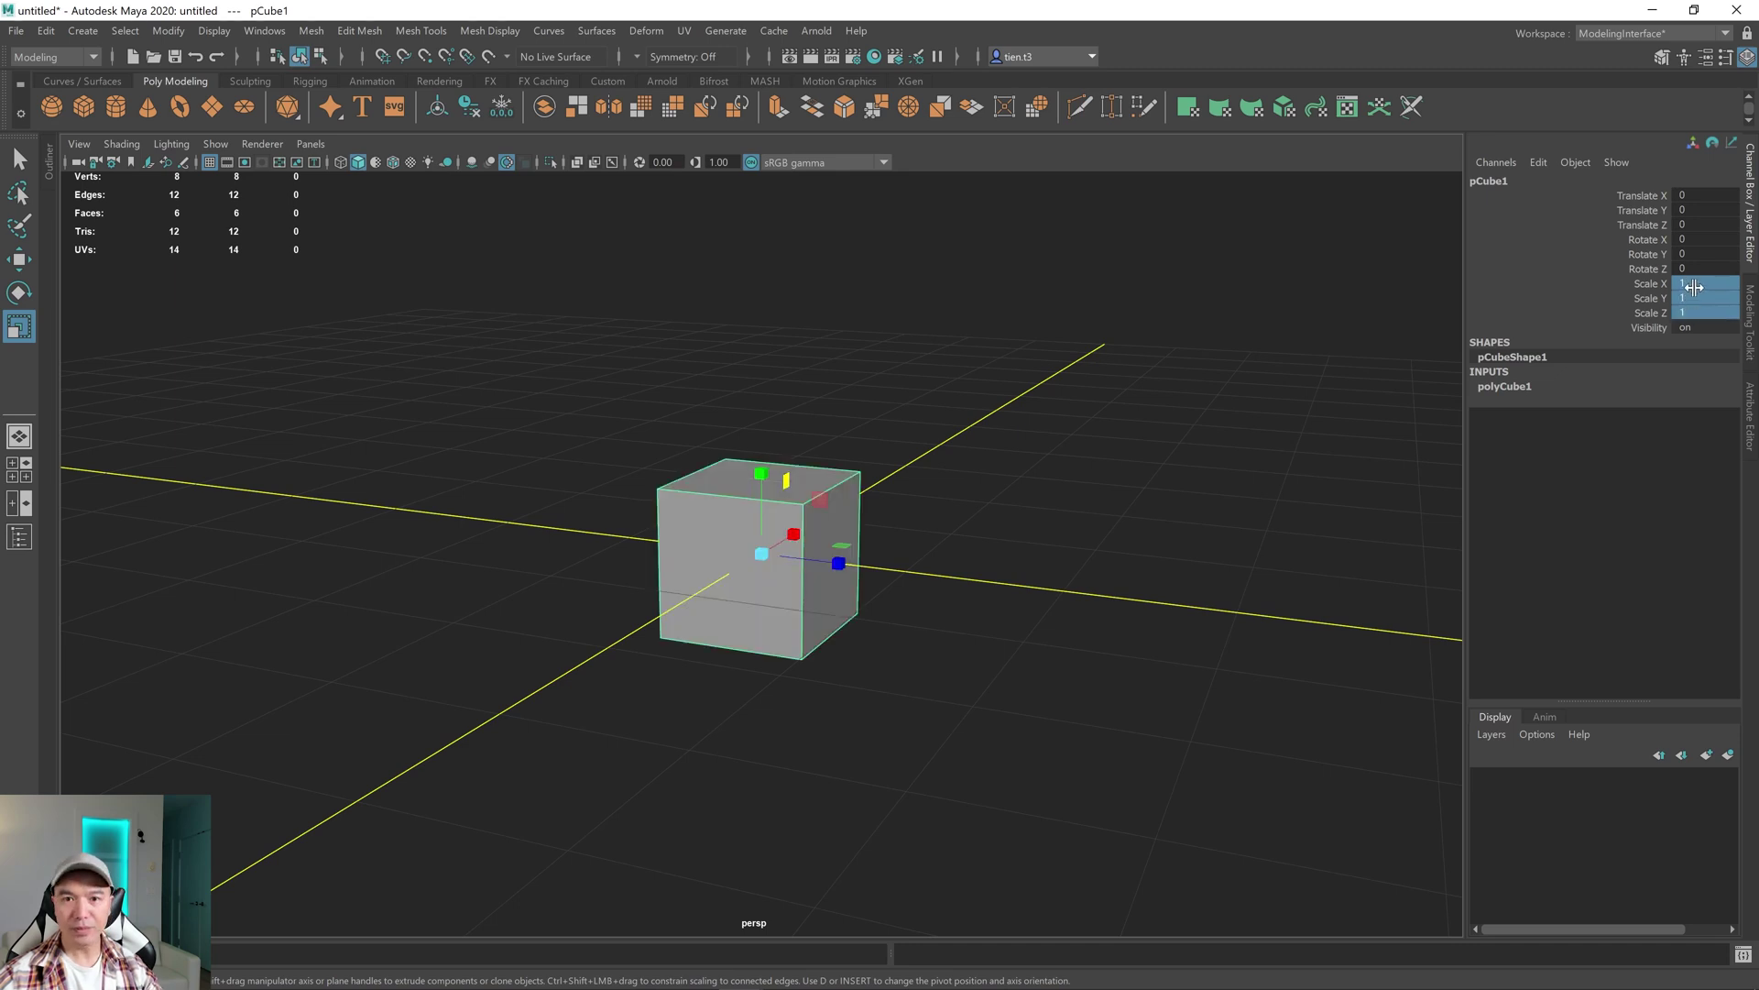
pyautogui.scroll(3, 805, 569)
pyautogui.keyDown('alt'); pyautogui.moveTo(837, 561); pyautogui.dragTo(817, 577); pyautogui.keyUp('alt')
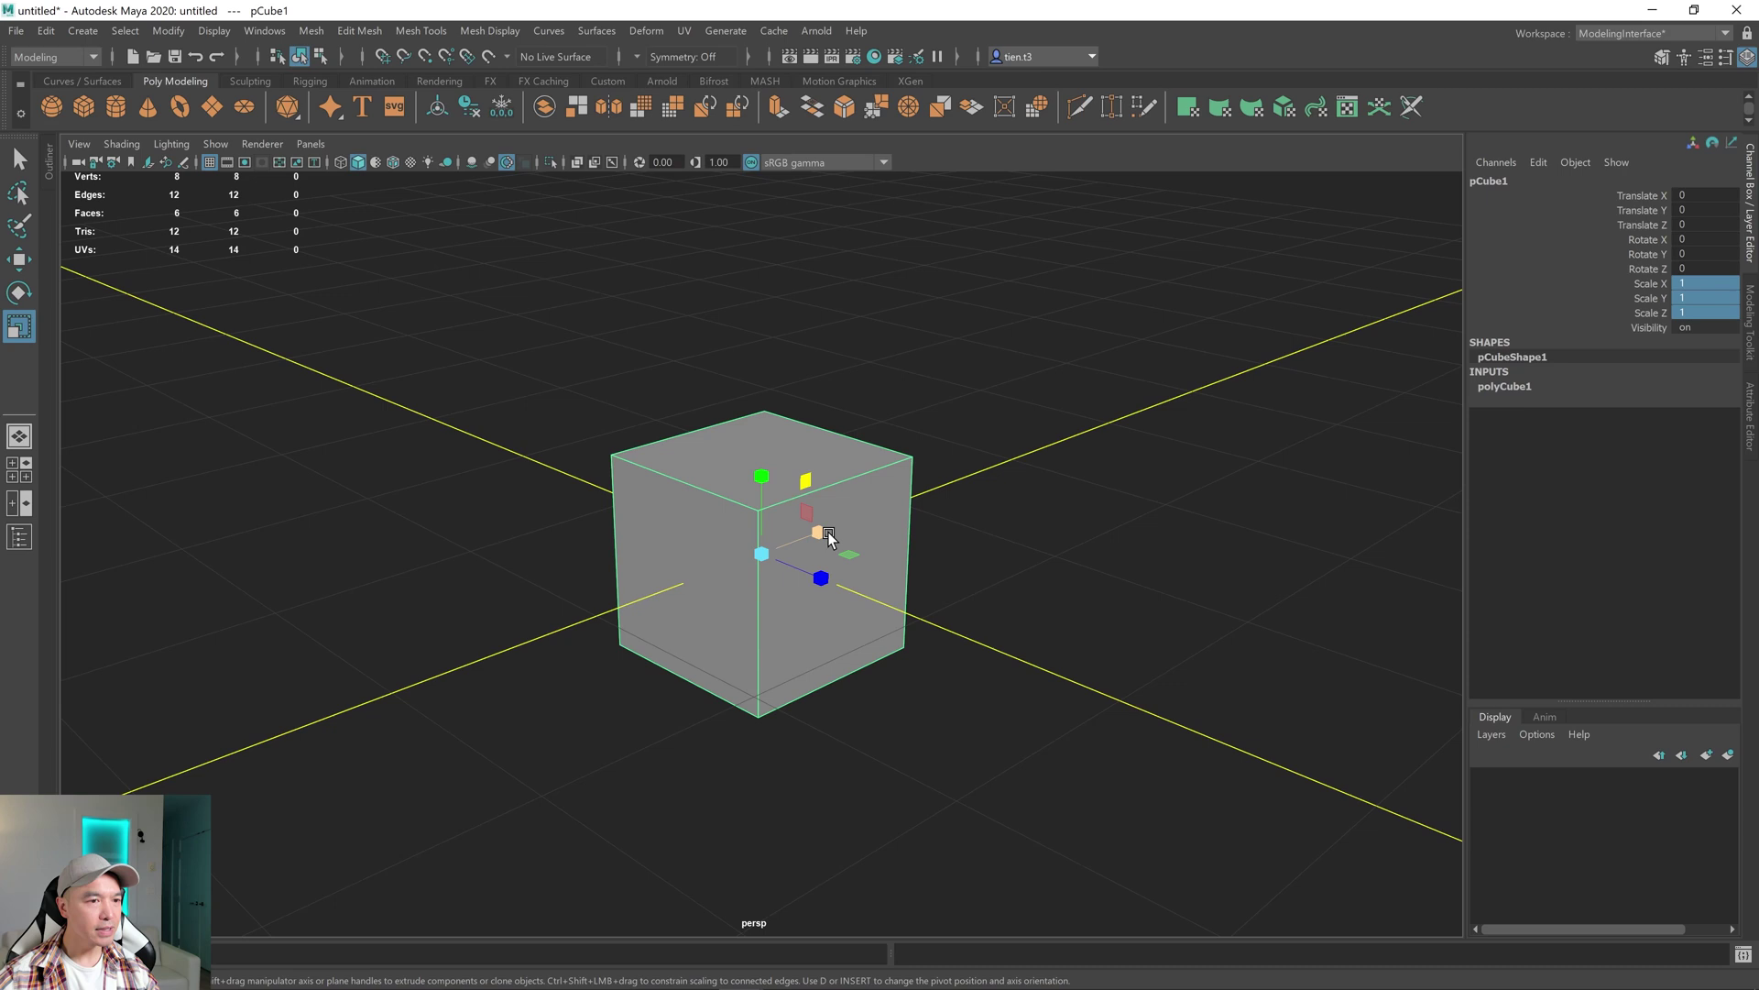
pyautogui.scroll(-3, 828, 536)
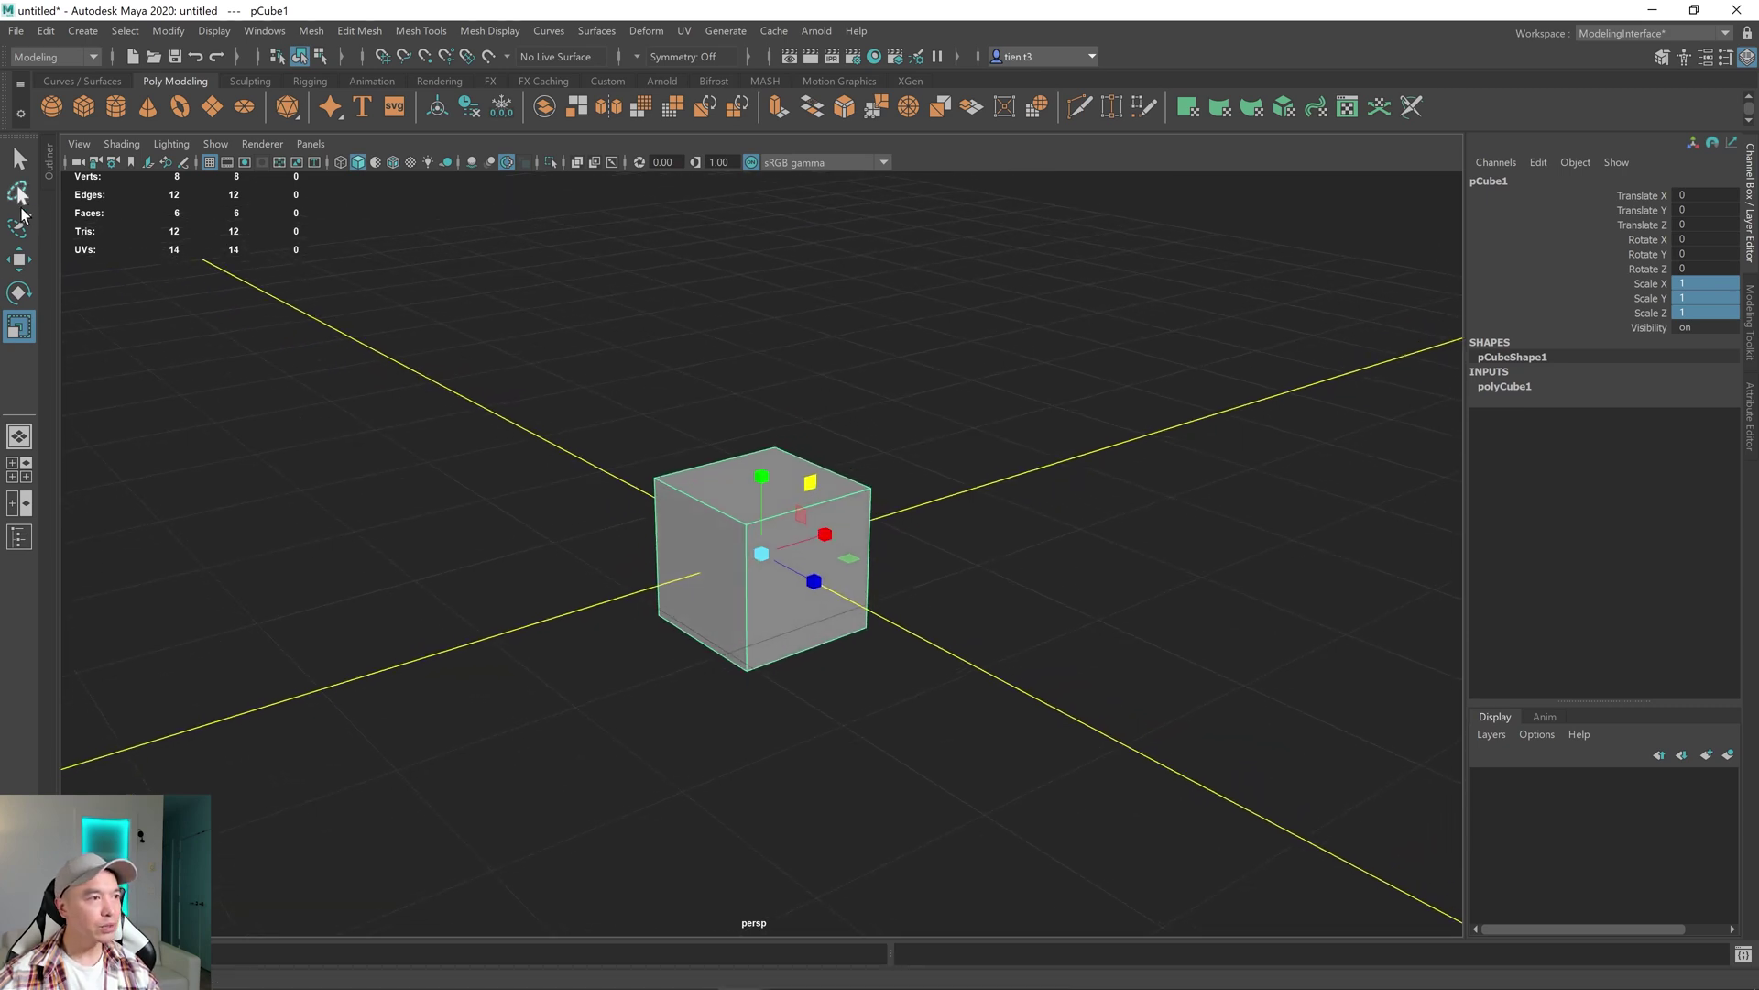
pyautogui.moveTo(714, 549)
pyautogui.keyDown('alt'); pyautogui.mouseDown()
pyautogui.moveTo(730, 553)
pyautogui.moveTo(723, 536)
pyautogui.mouseUp(); pyautogui.keyUp('alt')
pyautogui.press('w')
pyautogui.keyDown('alt'); pyautogui.moveTo(939, 593); pyautogui.dragTo(994, 608); pyautogui.keyUp('alt')
pyautogui.press('q')
pyautogui.click(986, 606)
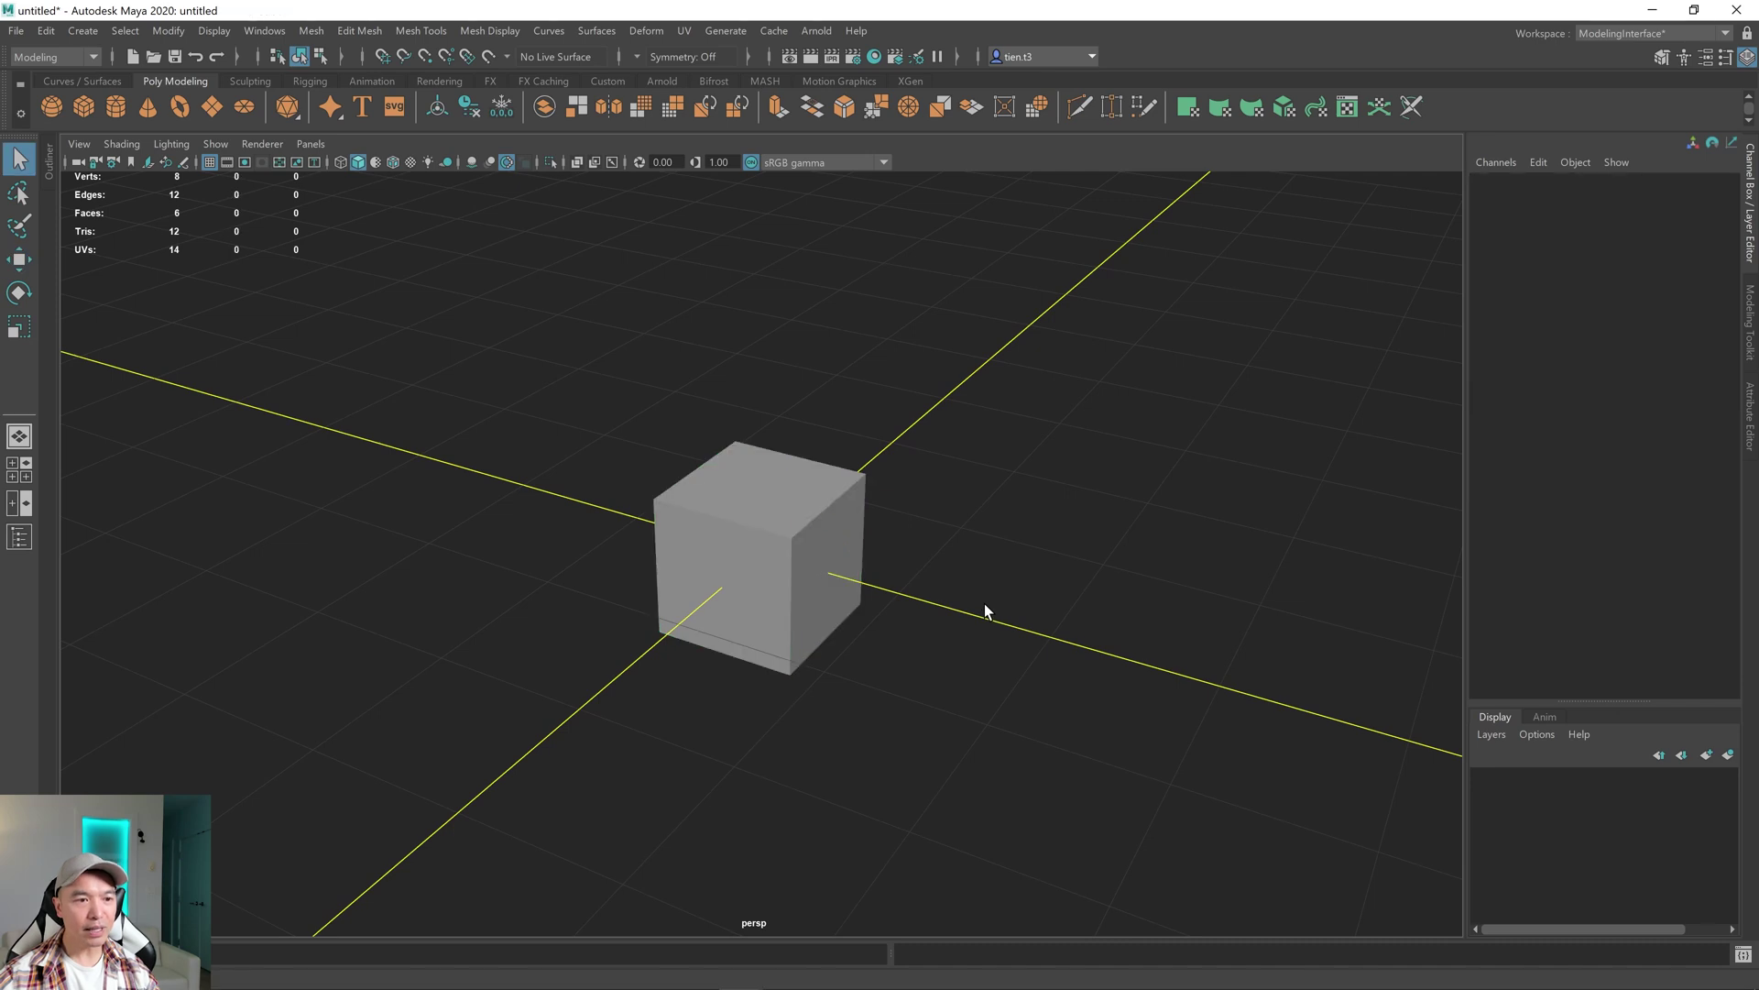
pyautogui.click(716, 589)
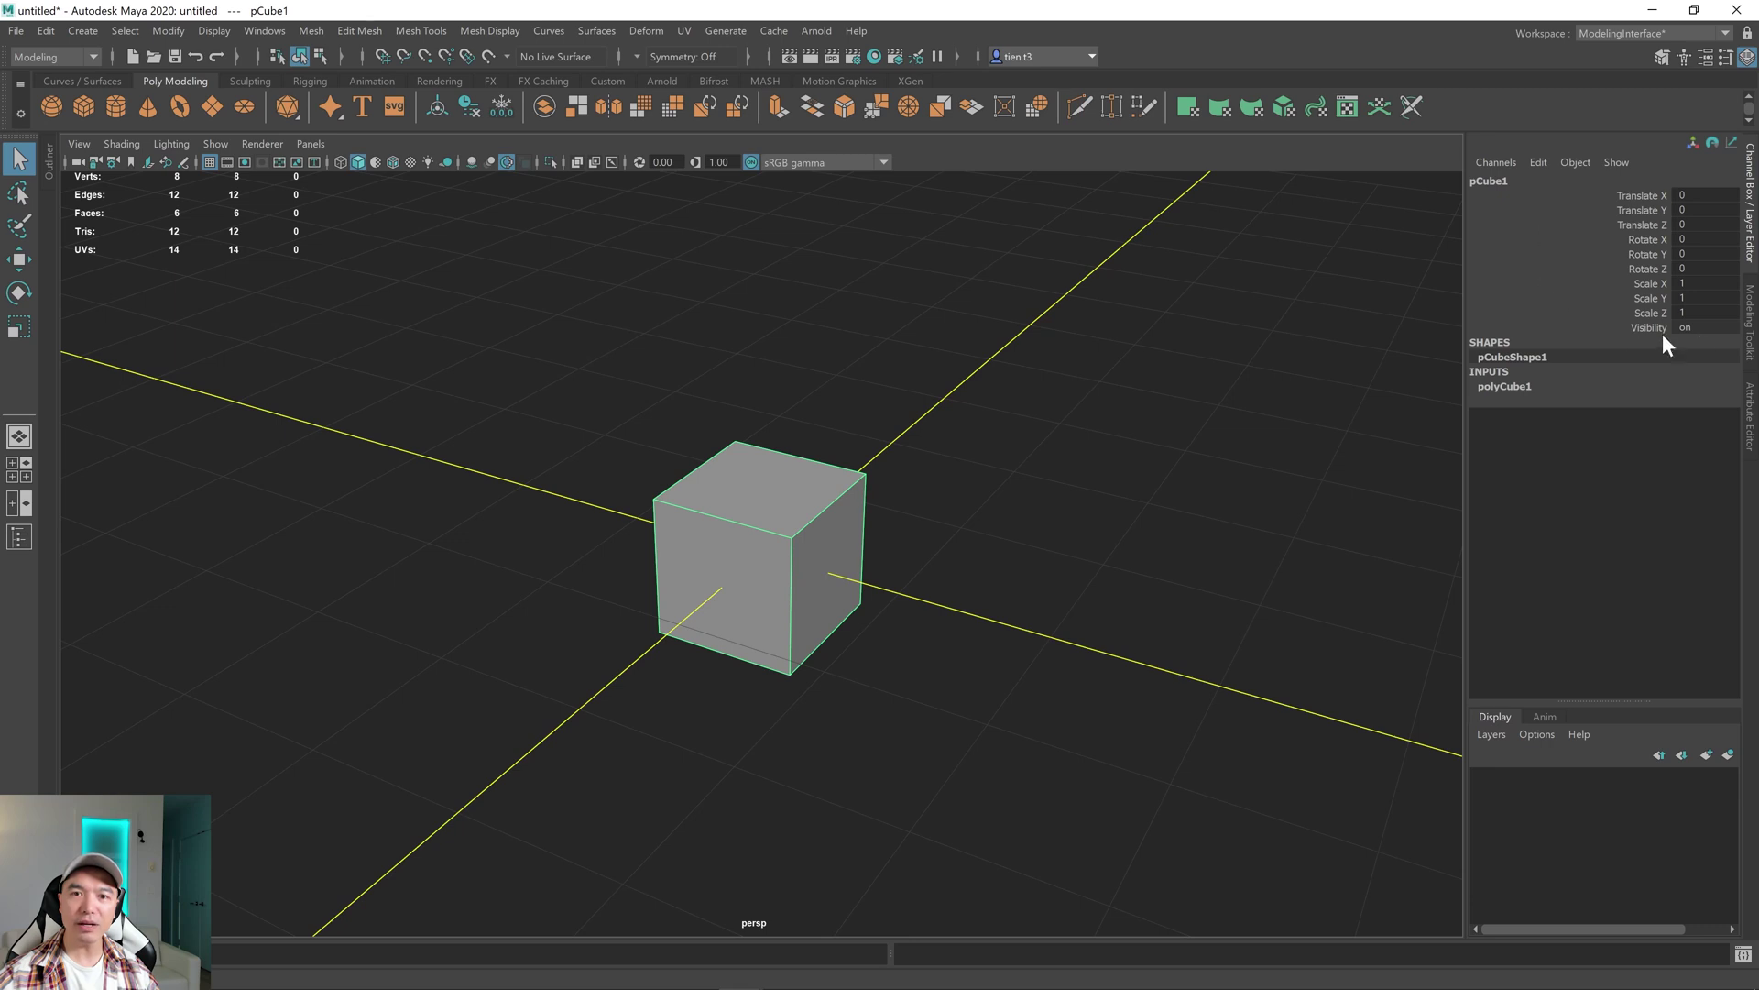
# - Open the Modeling Toolkit panel and reselect pCube1
pyautogui.click(1751, 330)
pyautogui.keyDown('alt'); pyautogui.moveTo(769, 507); pyautogui.dragTo(786, 499); pyautogui.keyUp('alt')
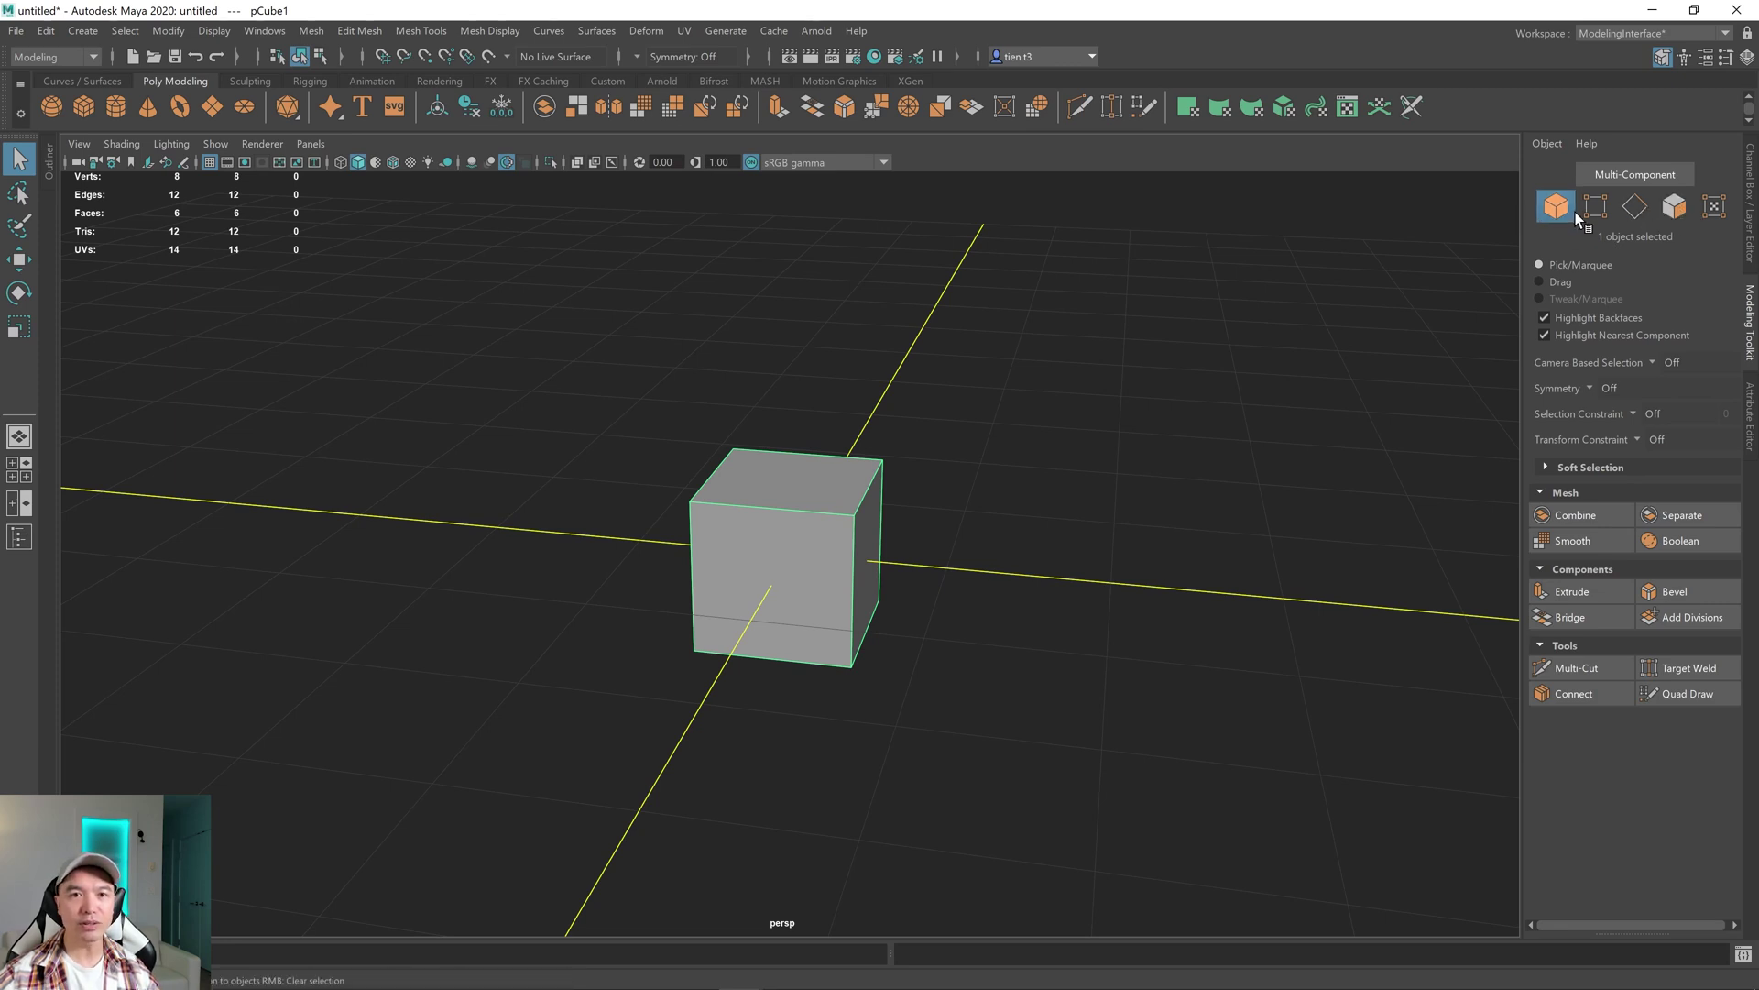
pyautogui.keyDown('alt'); pyautogui.moveTo(1024, 467); pyautogui.dragTo(1026, 456); pyautogui.keyUp('alt')
pyautogui.click(1224, 457)
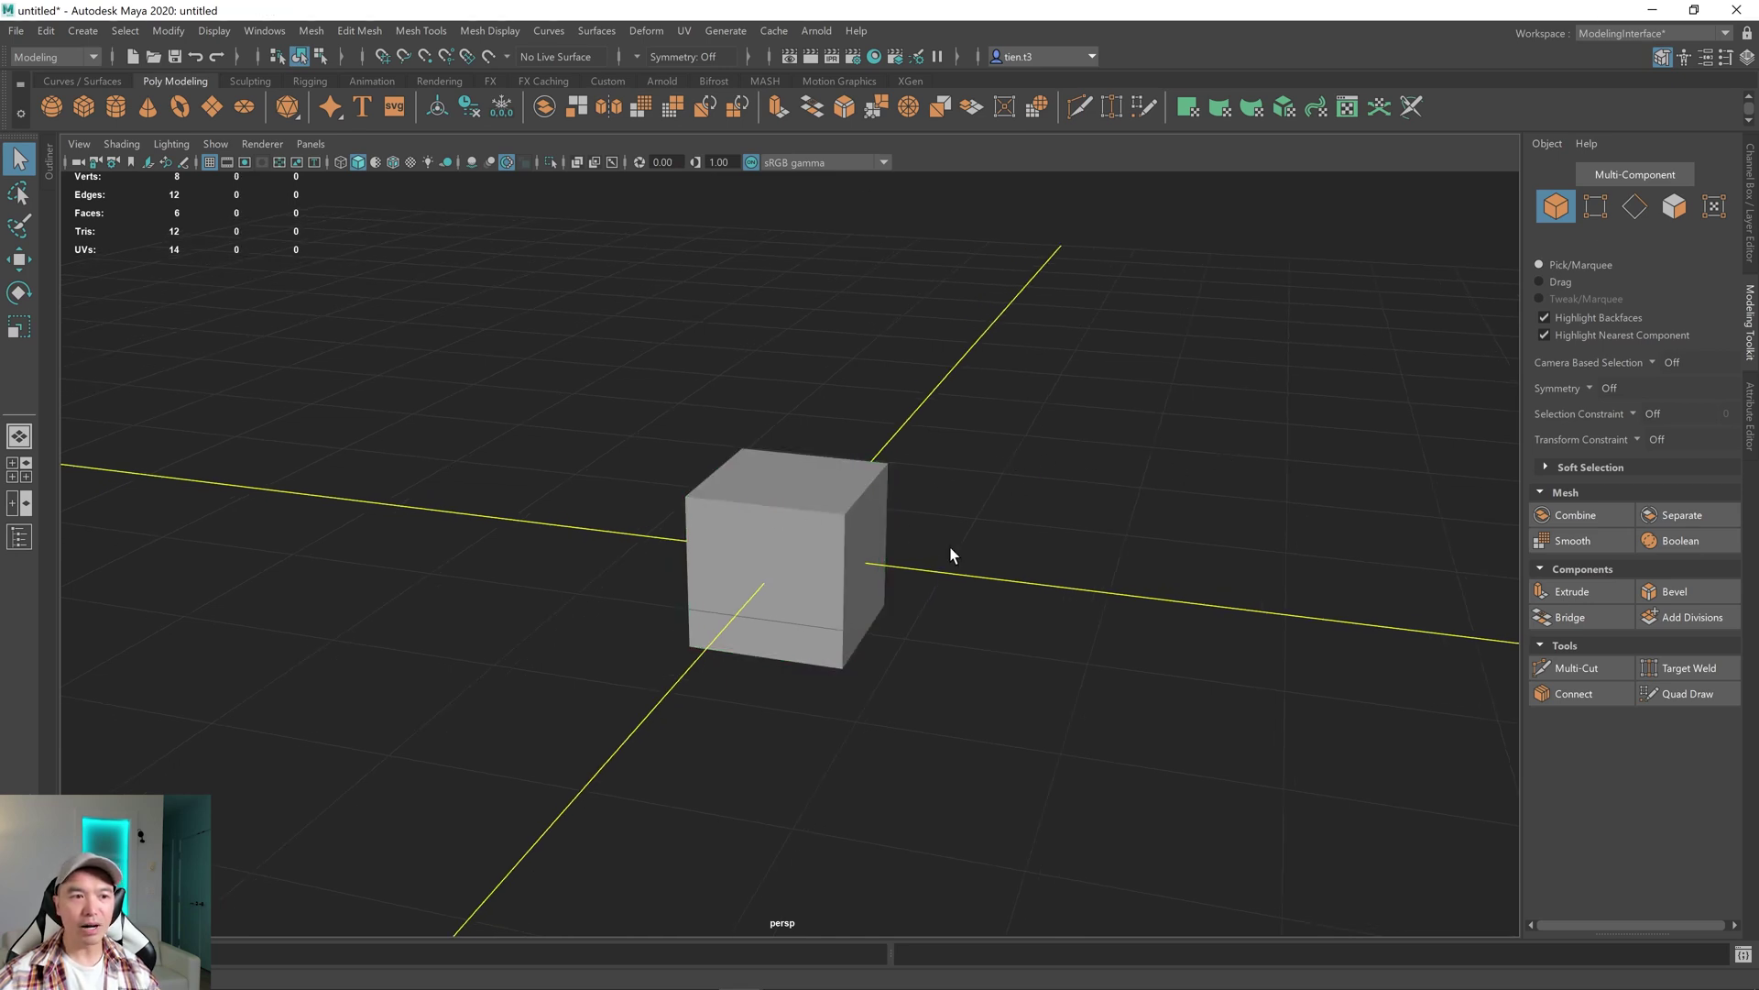
pyautogui.click(822, 559)
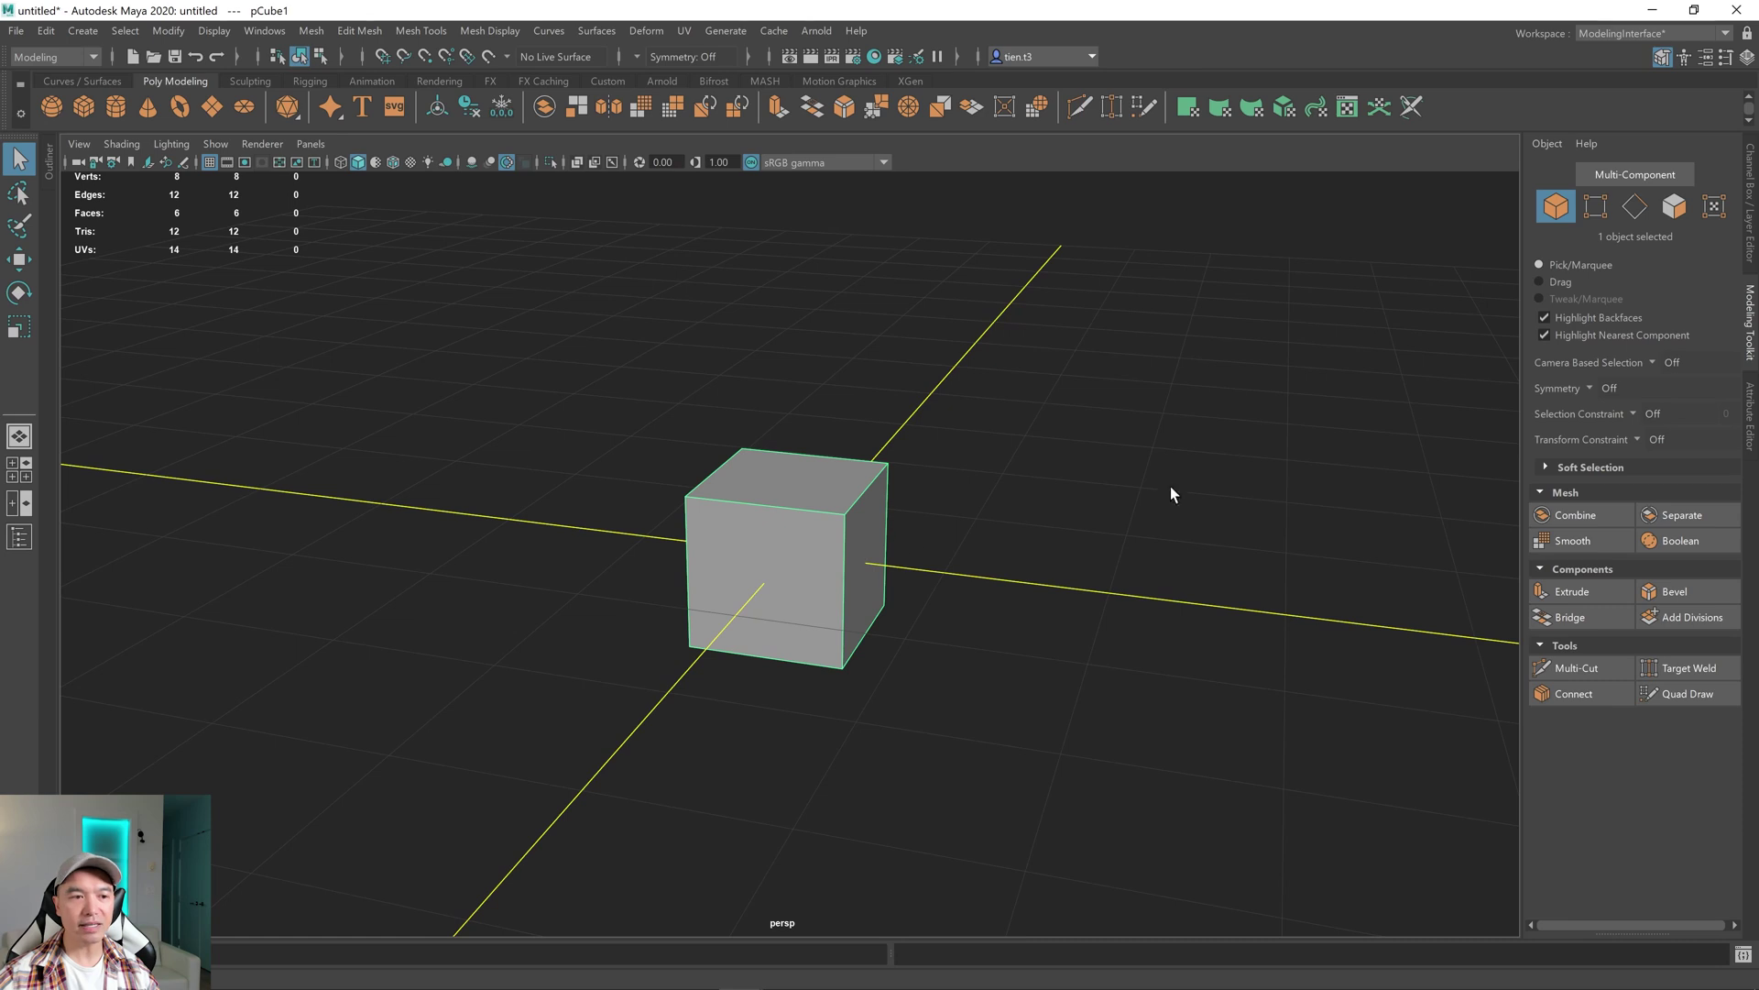
# - Put pCube1 into vertex selection mode from the Modeling Toolkit
pyautogui.click(1597, 202)
pyautogui.scroll(6, 903, 531)
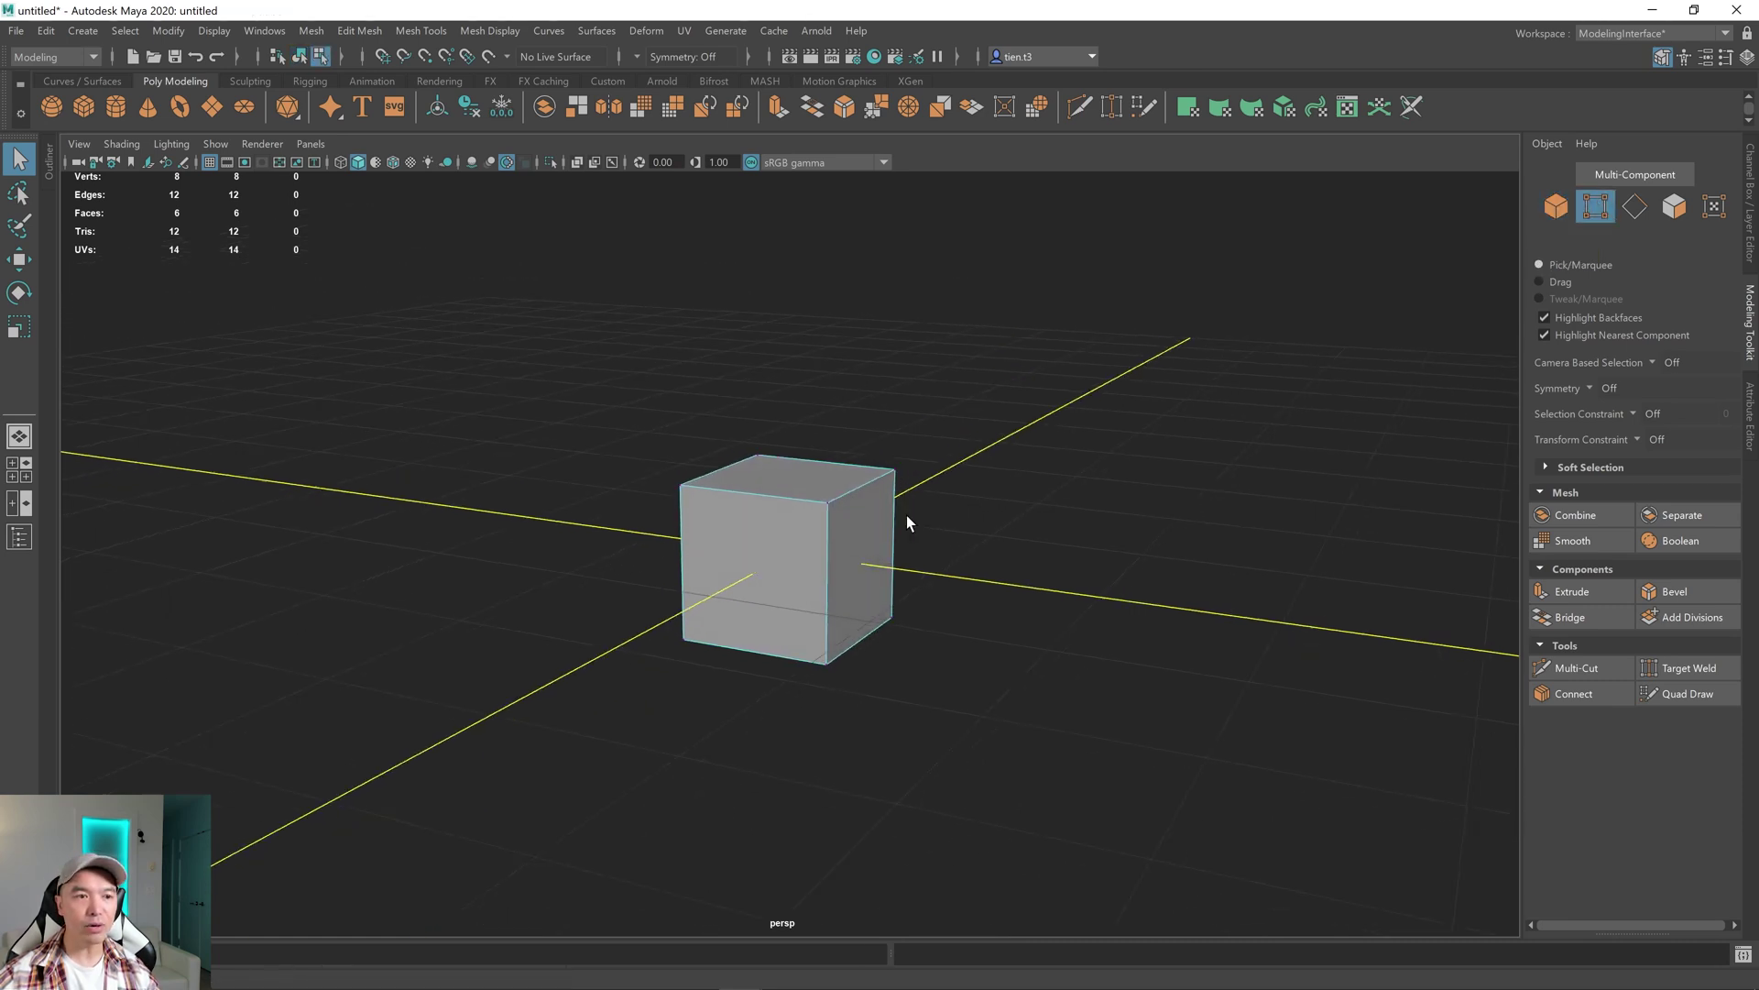
pyautogui.keyDown('alt'); pyautogui.moveTo(903, 532); pyautogui.dragTo(851, 472); pyautogui.keyUp('alt')
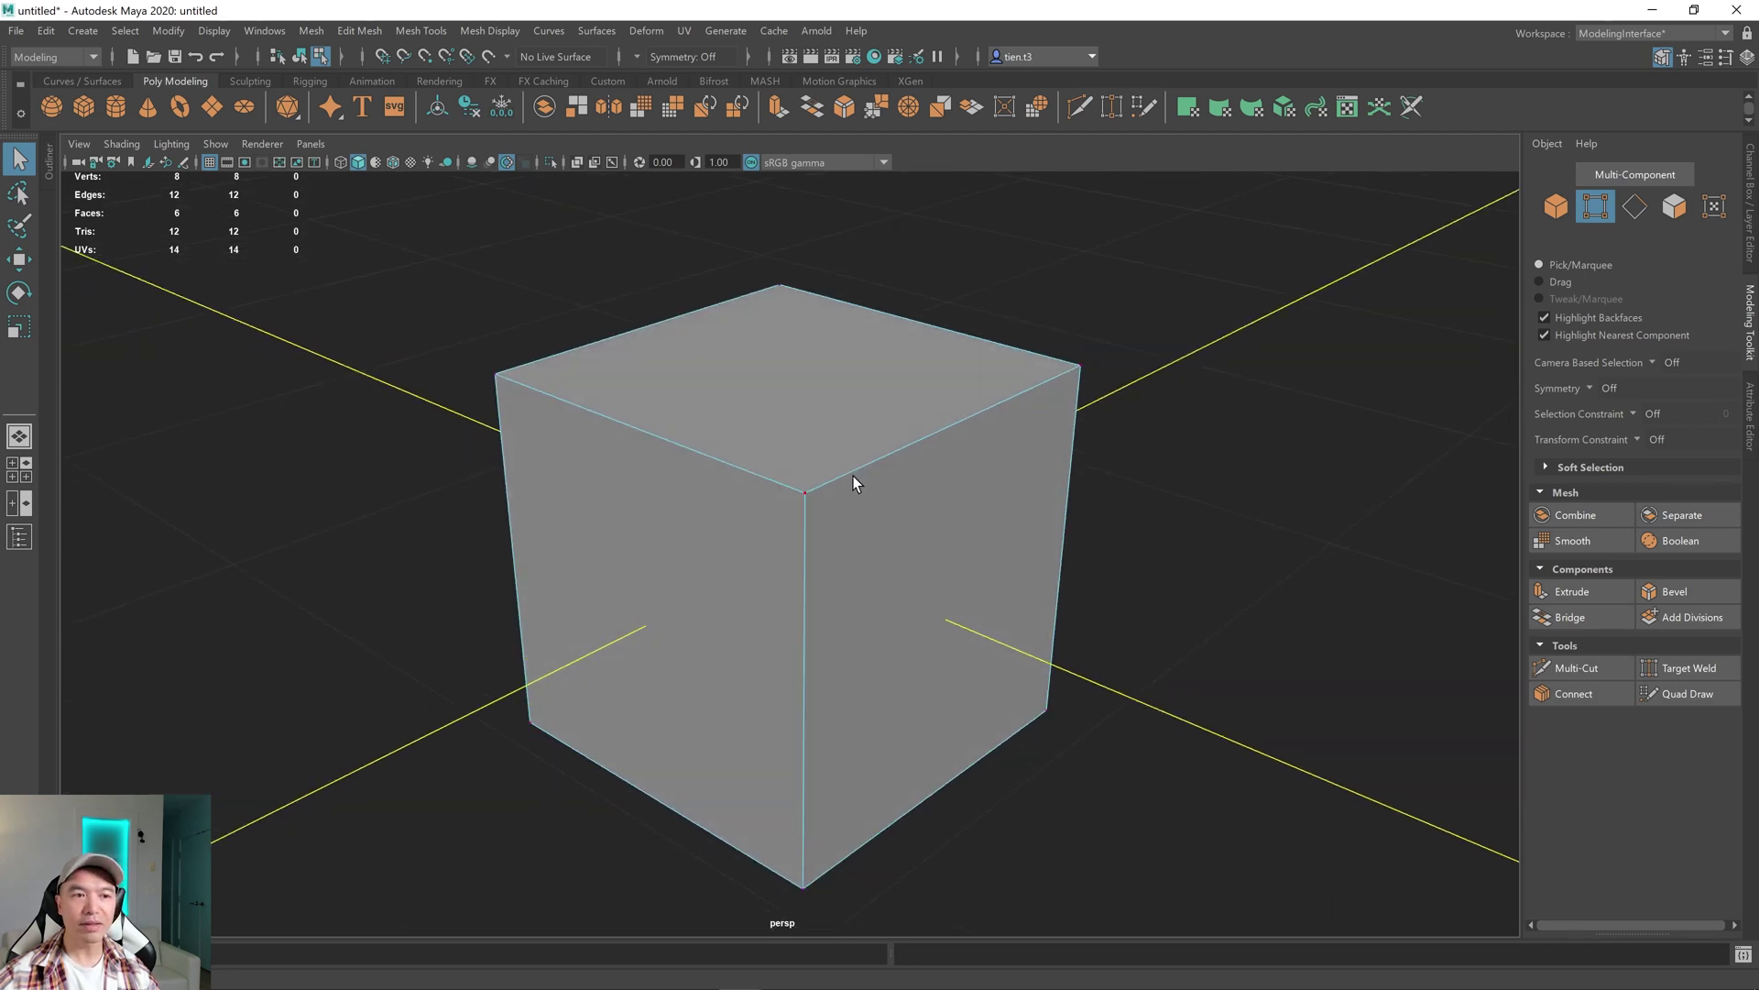
pyautogui.keyDown('alt'); pyautogui.moveTo(842, 531); pyautogui.dragTo(879, 499); pyautogui.keyUp('alt')
# - Select the front top corner vertex together with the top-right corner vertex
pyautogui.click(814, 482)
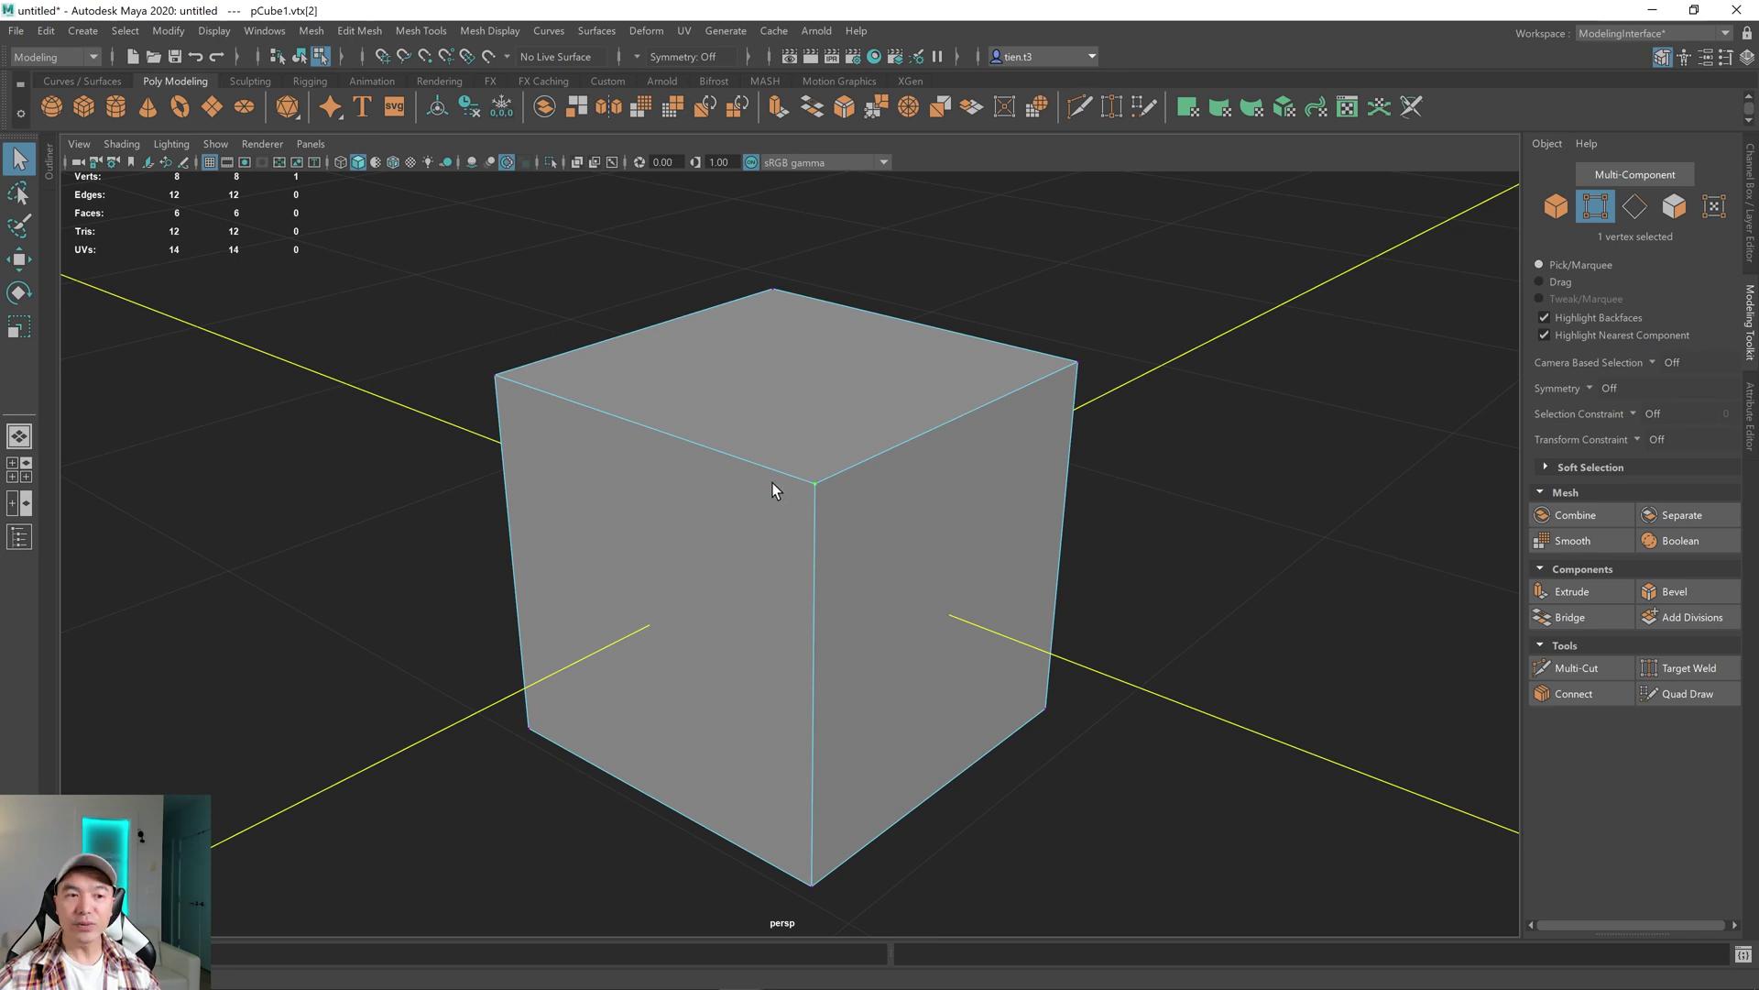
pyautogui.keyDown('shift'); pyautogui.click(1078, 363); pyautogui.keyUp('shift')
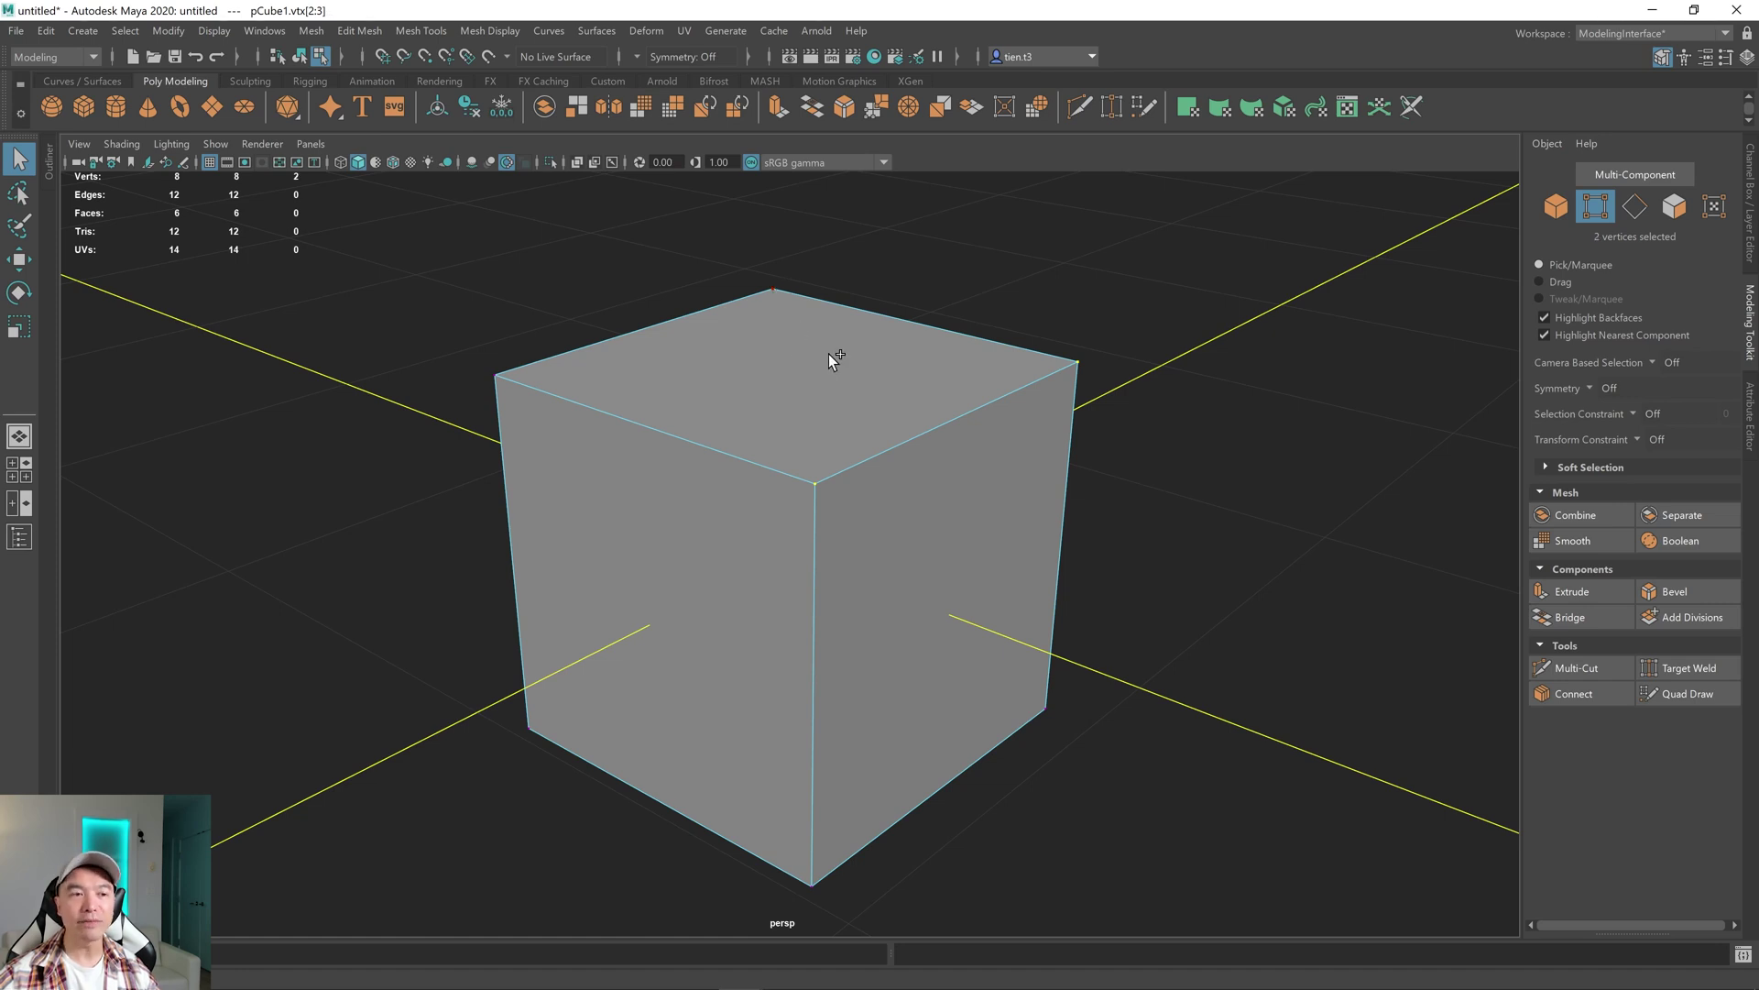
pyautogui.keyDown('ctrl'); pyautogui.click(1078, 364); pyautogui.keyUp('ctrl')
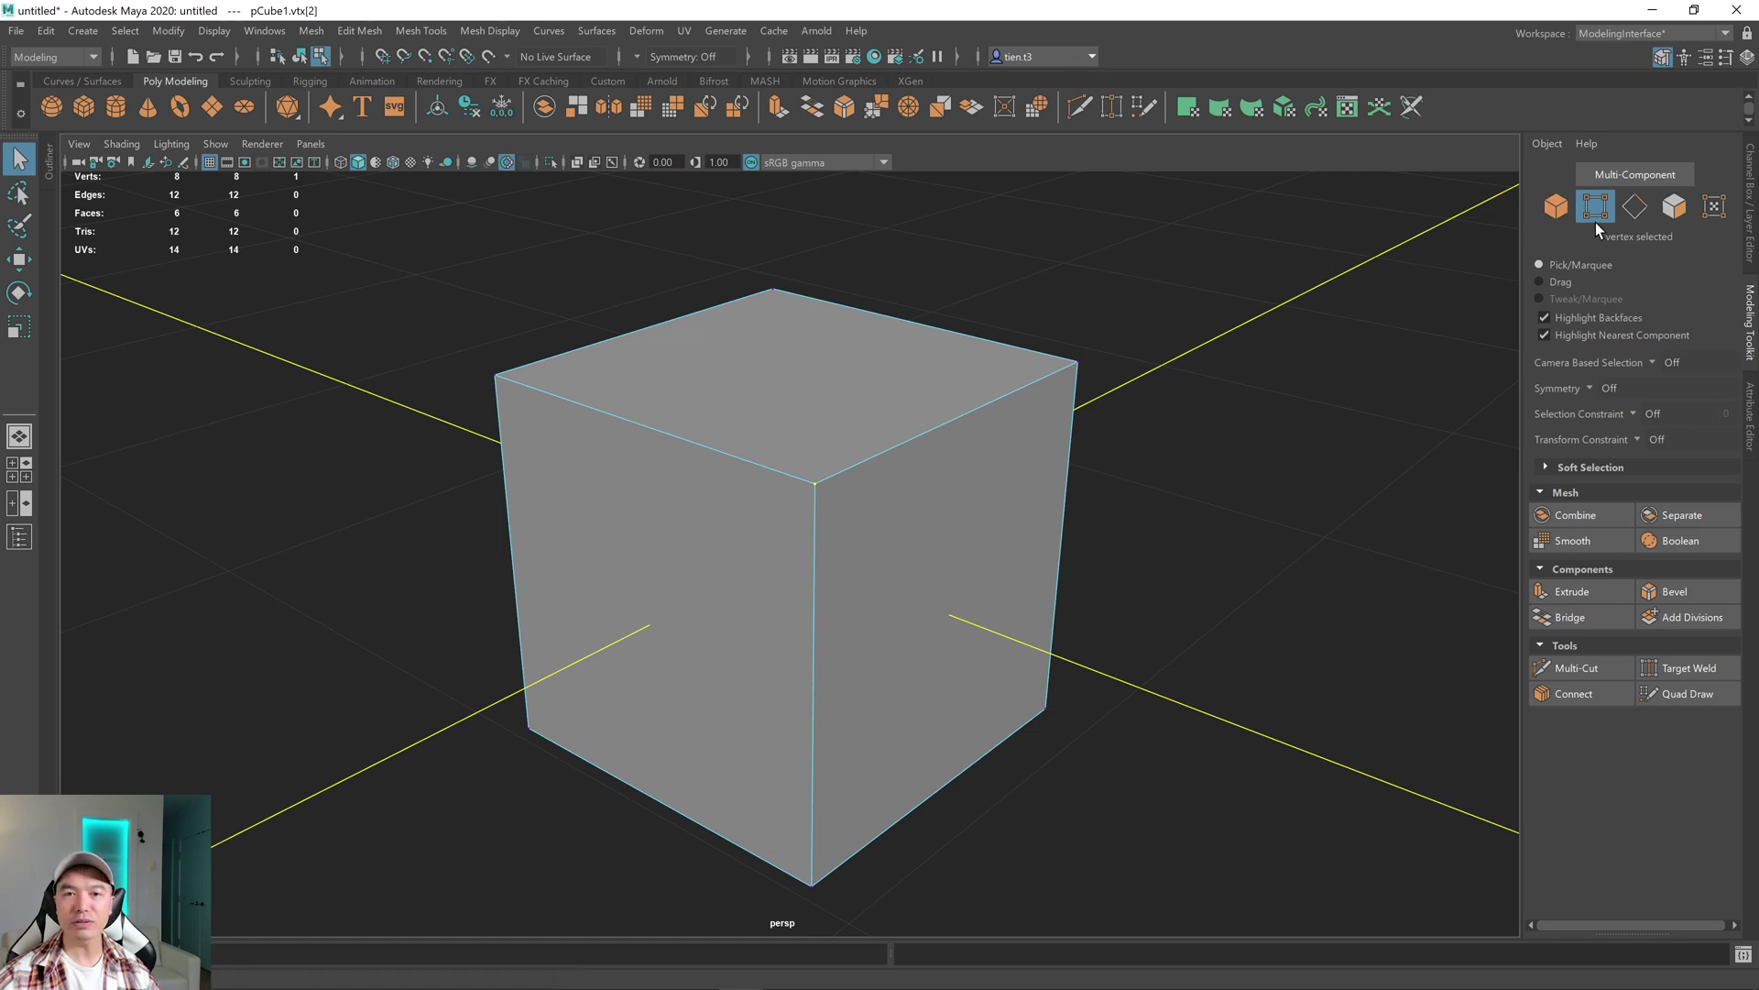
pyautogui.keyDown('shift'); pyautogui.click(1079, 363); pyautogui.keyUp('shift')
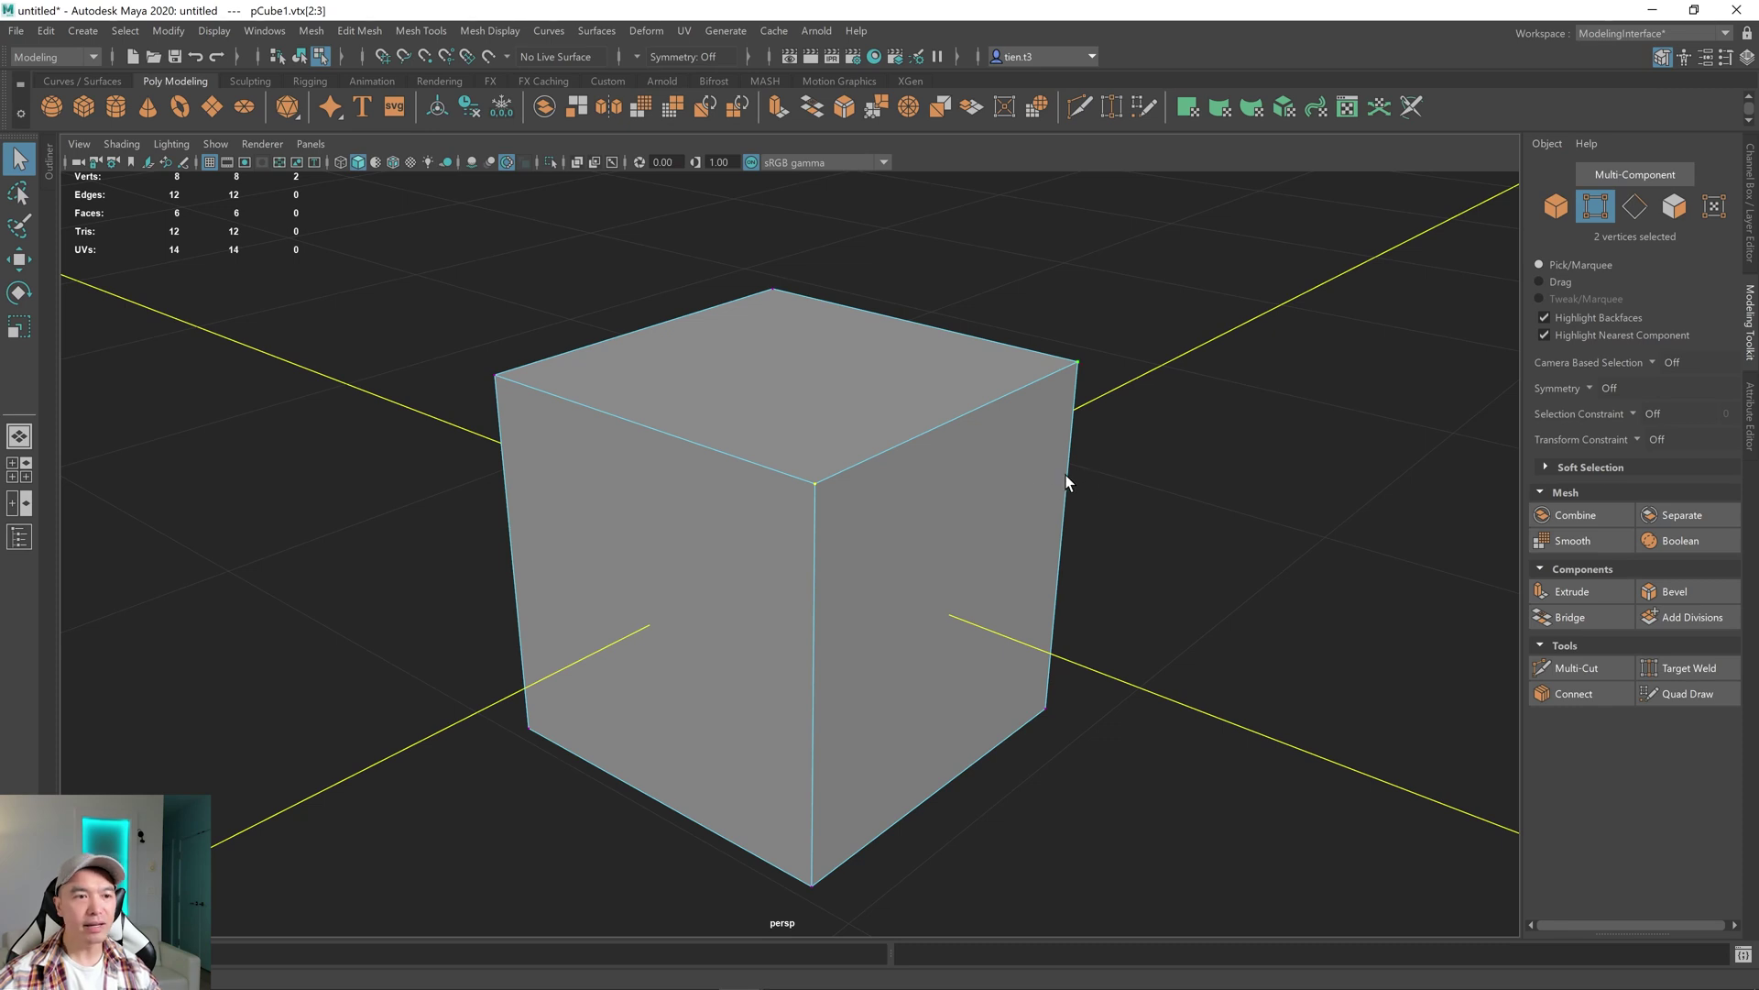
# - Switch to edge mode and select the cube's top edge plus its front vertical edge
pyautogui.scroll(-1, 1090, 463)
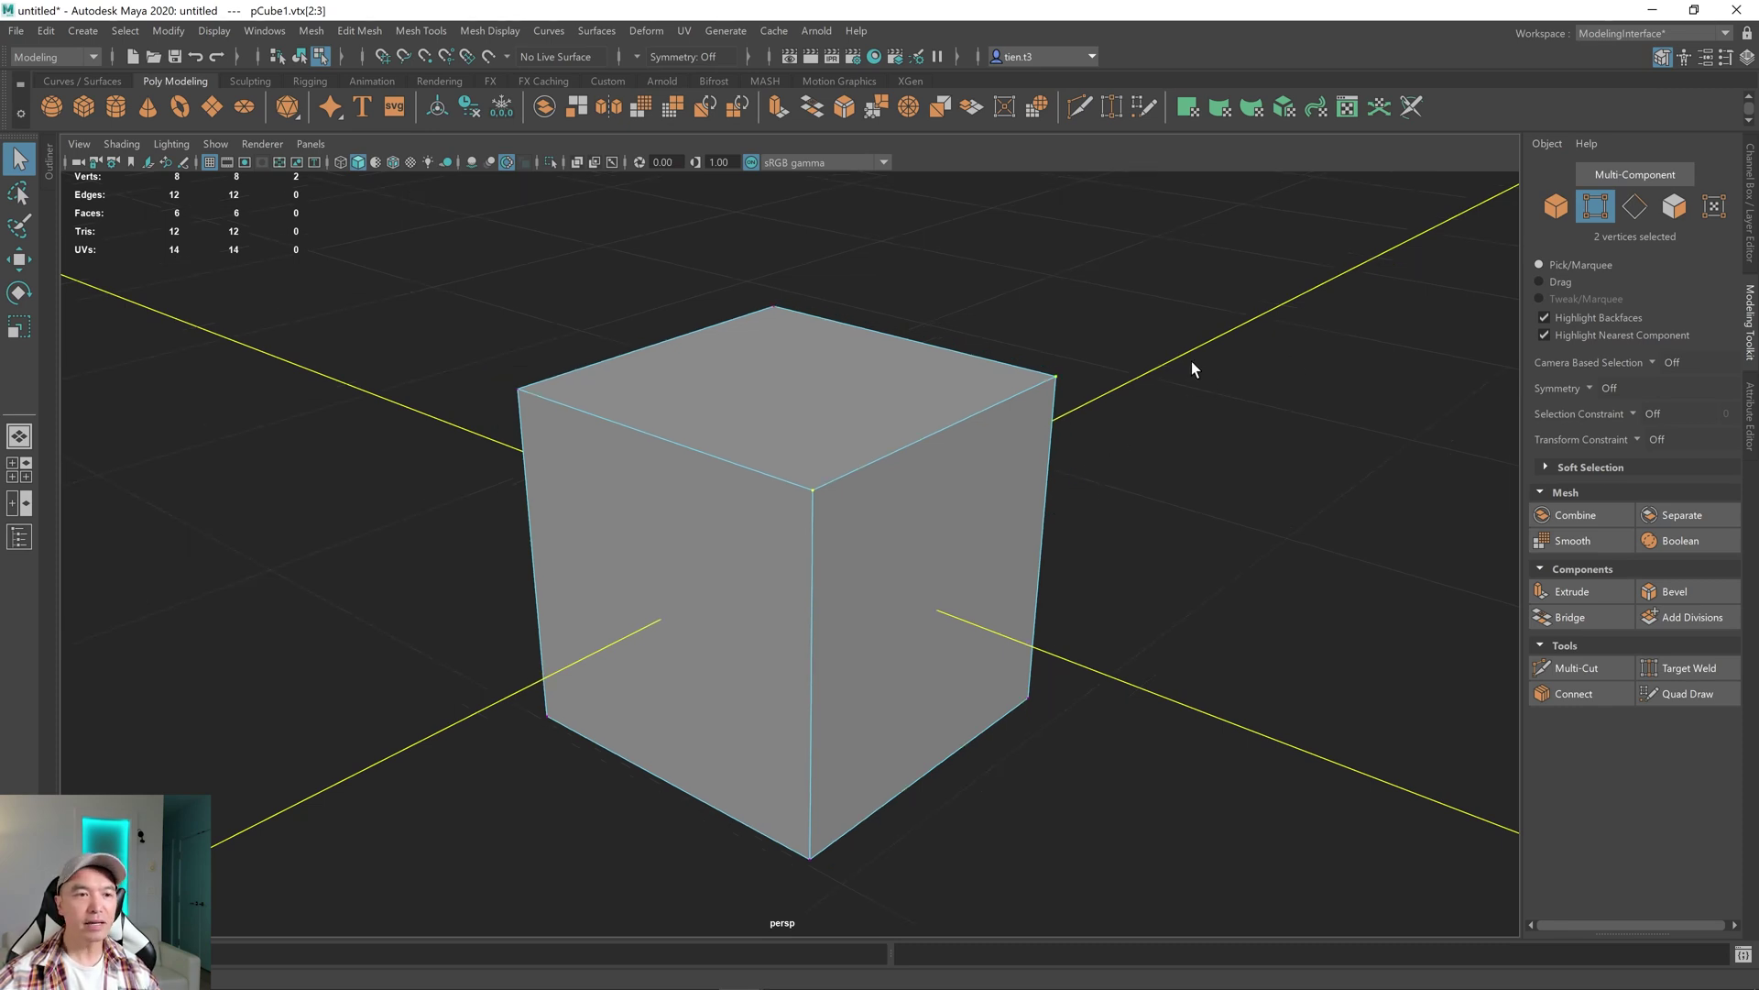
pyautogui.rightClick(1151, 383)
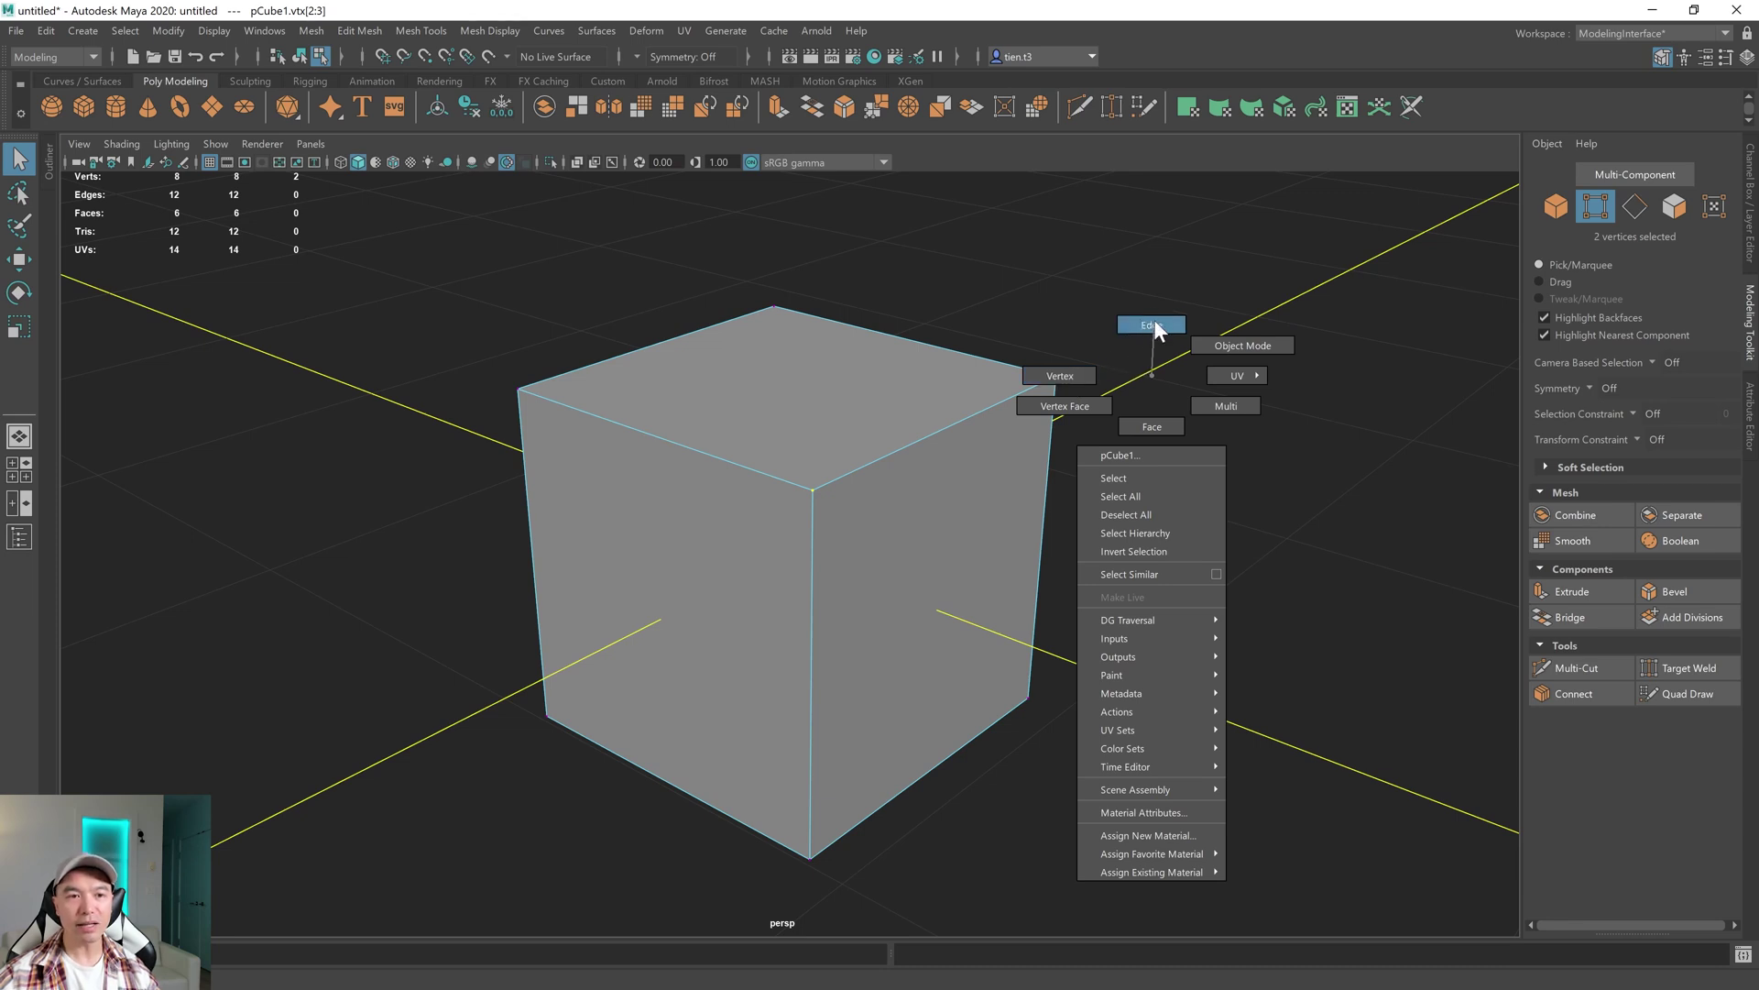
pyautogui.moveTo(1153, 326); pyautogui.dragTo(1153, 326, button='right')
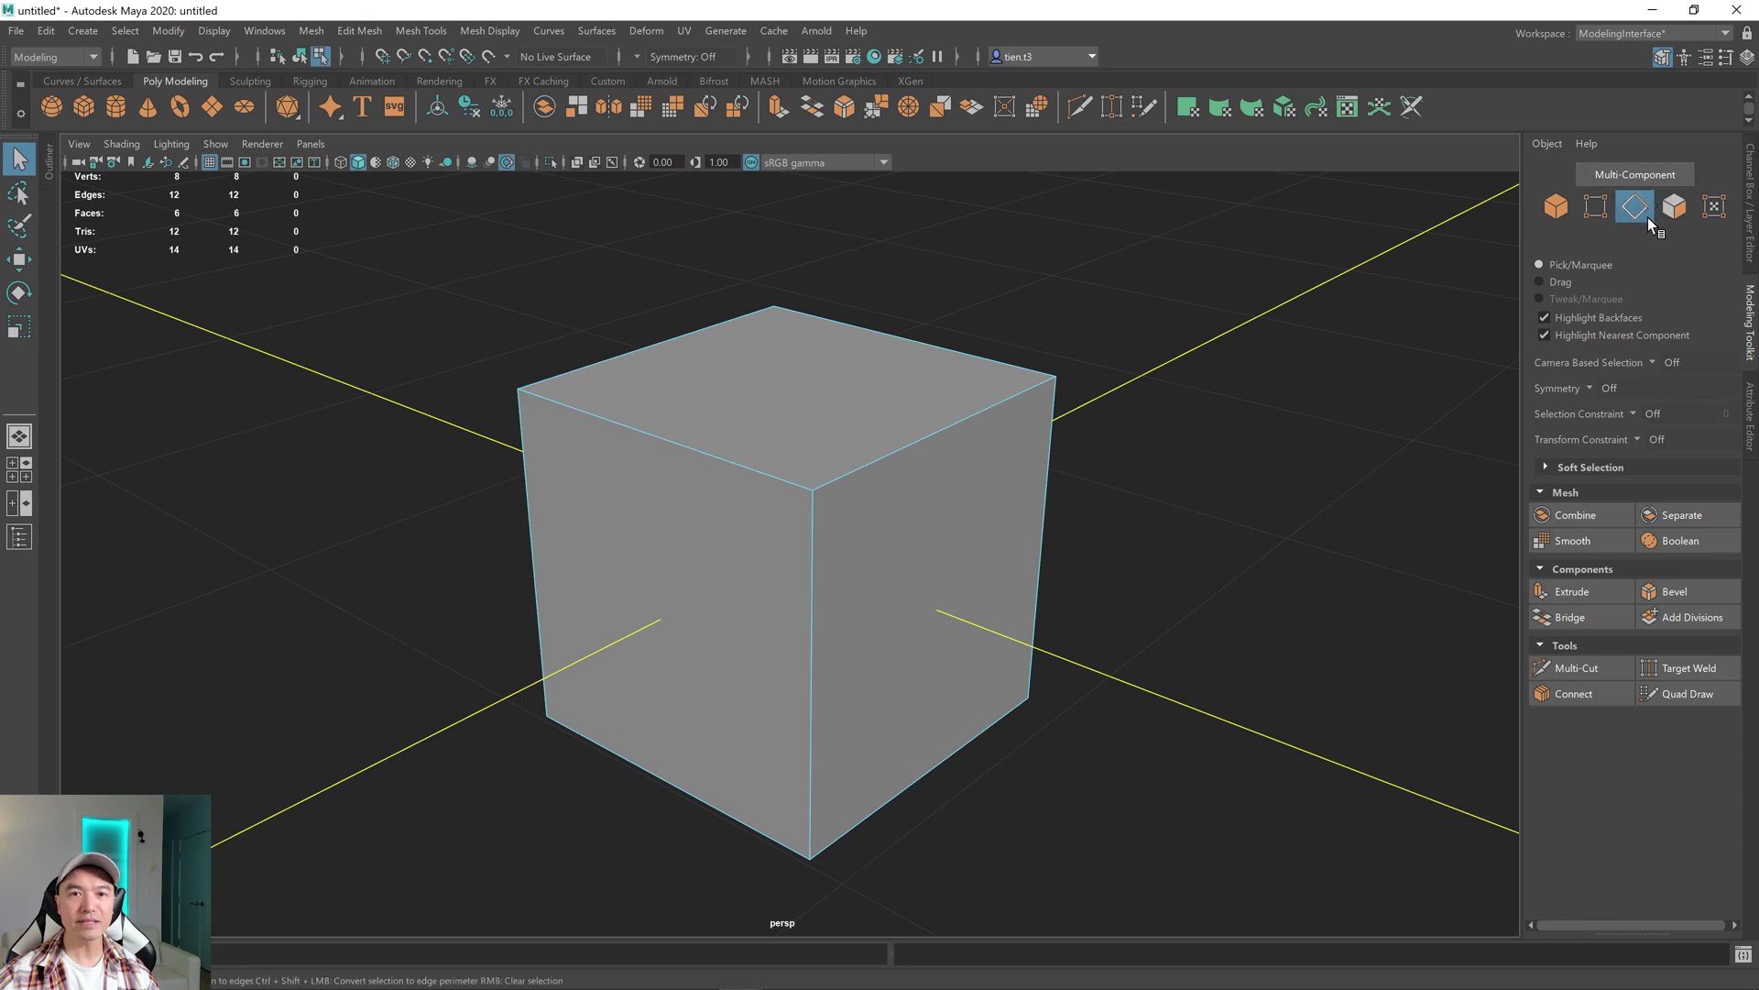
pyautogui.click(896, 455)
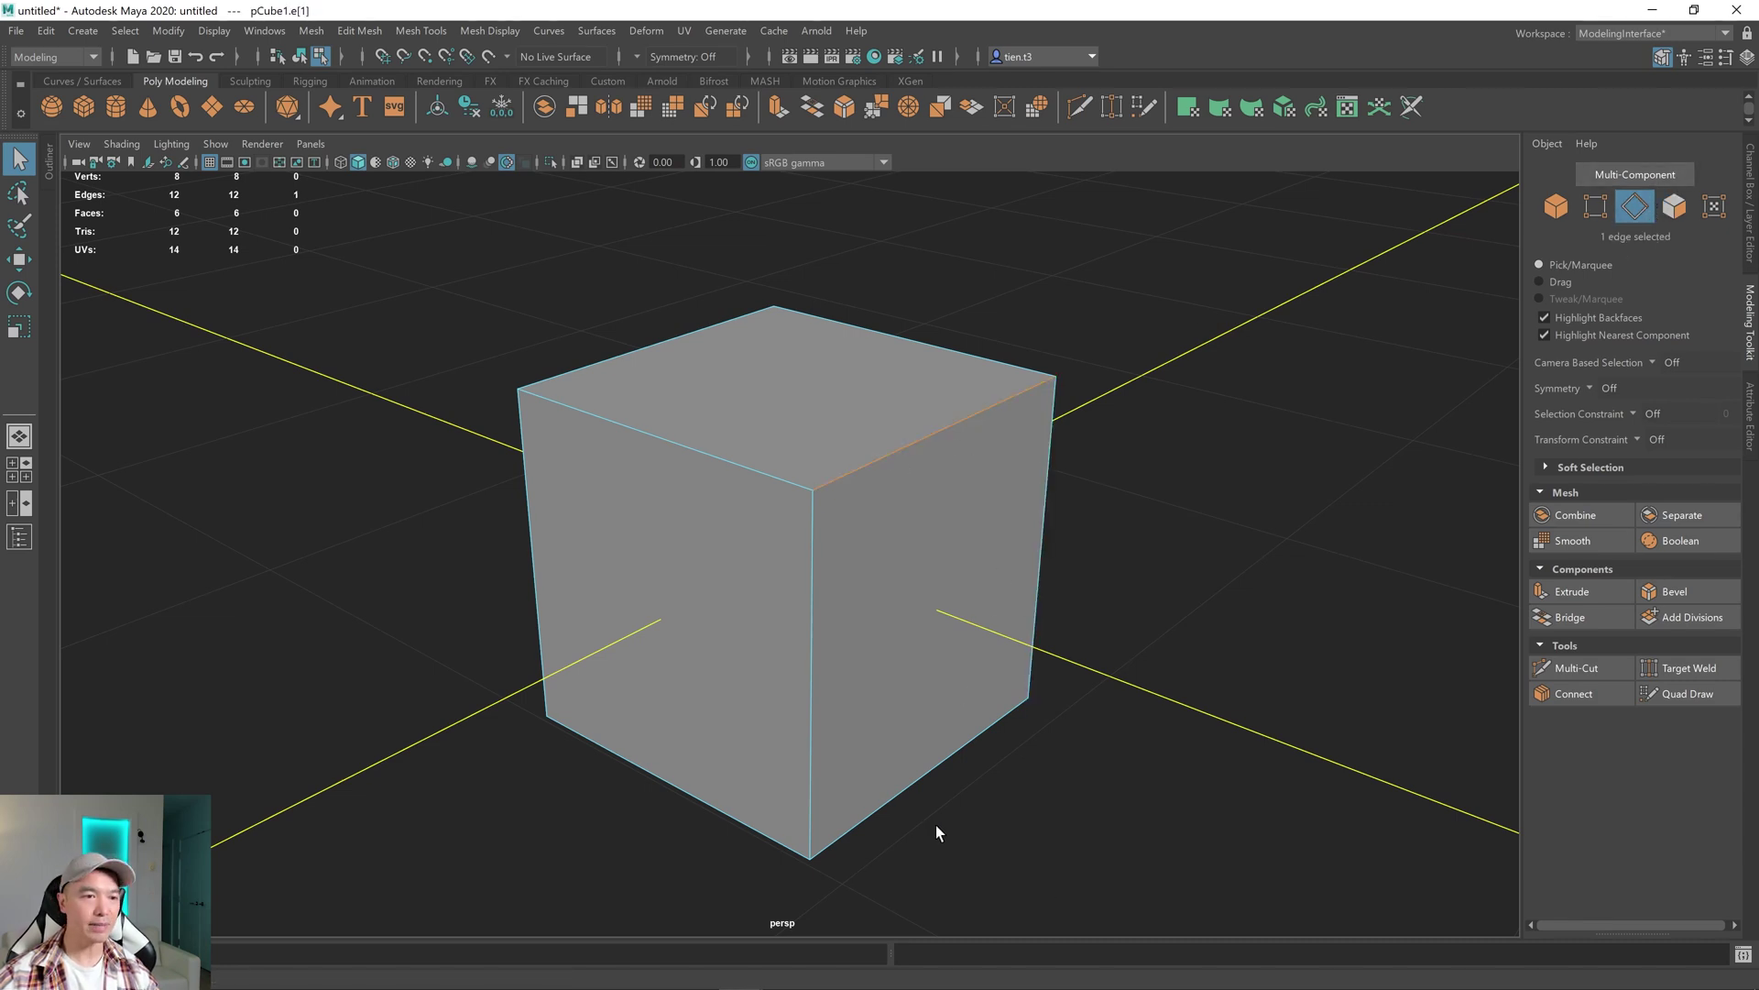
pyautogui.keyDown('shift'); pyautogui.click(815, 636); pyautogui.keyUp('shift')
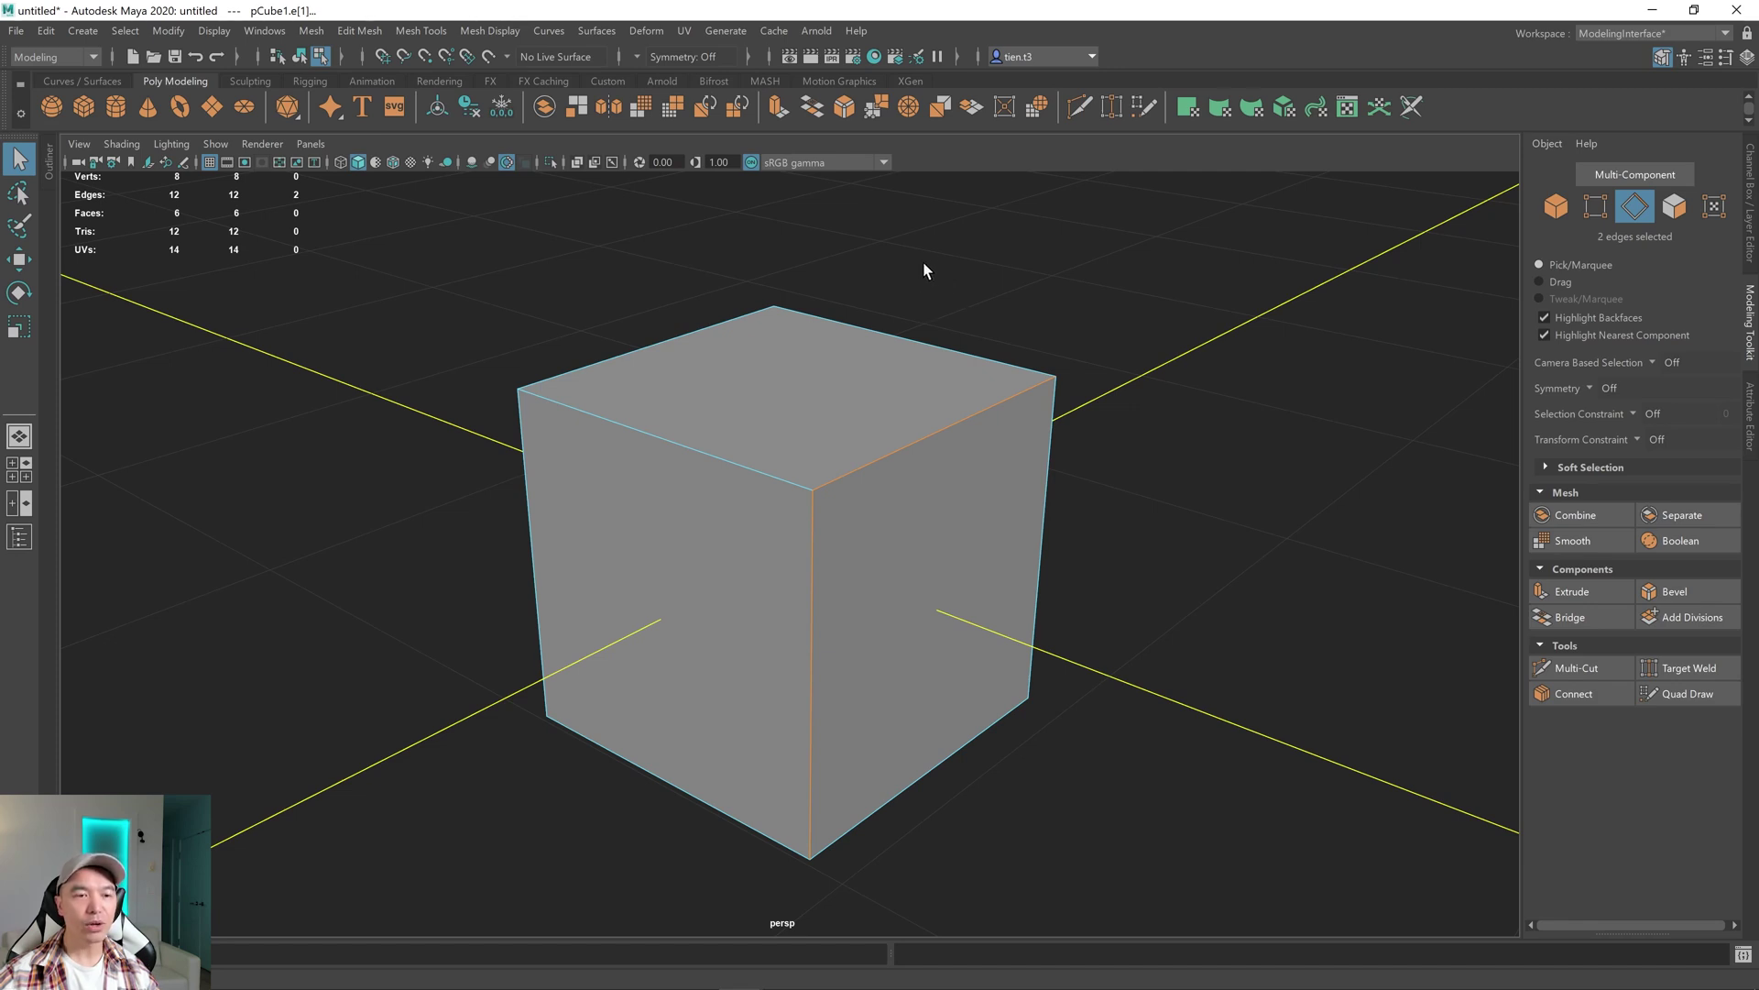
# - Box-select the two top edges on the cube's left side, replacing the earlier top-edge selection
pyautogui.moveTo(924, 264); pyautogui.dragTo(1151, 476)
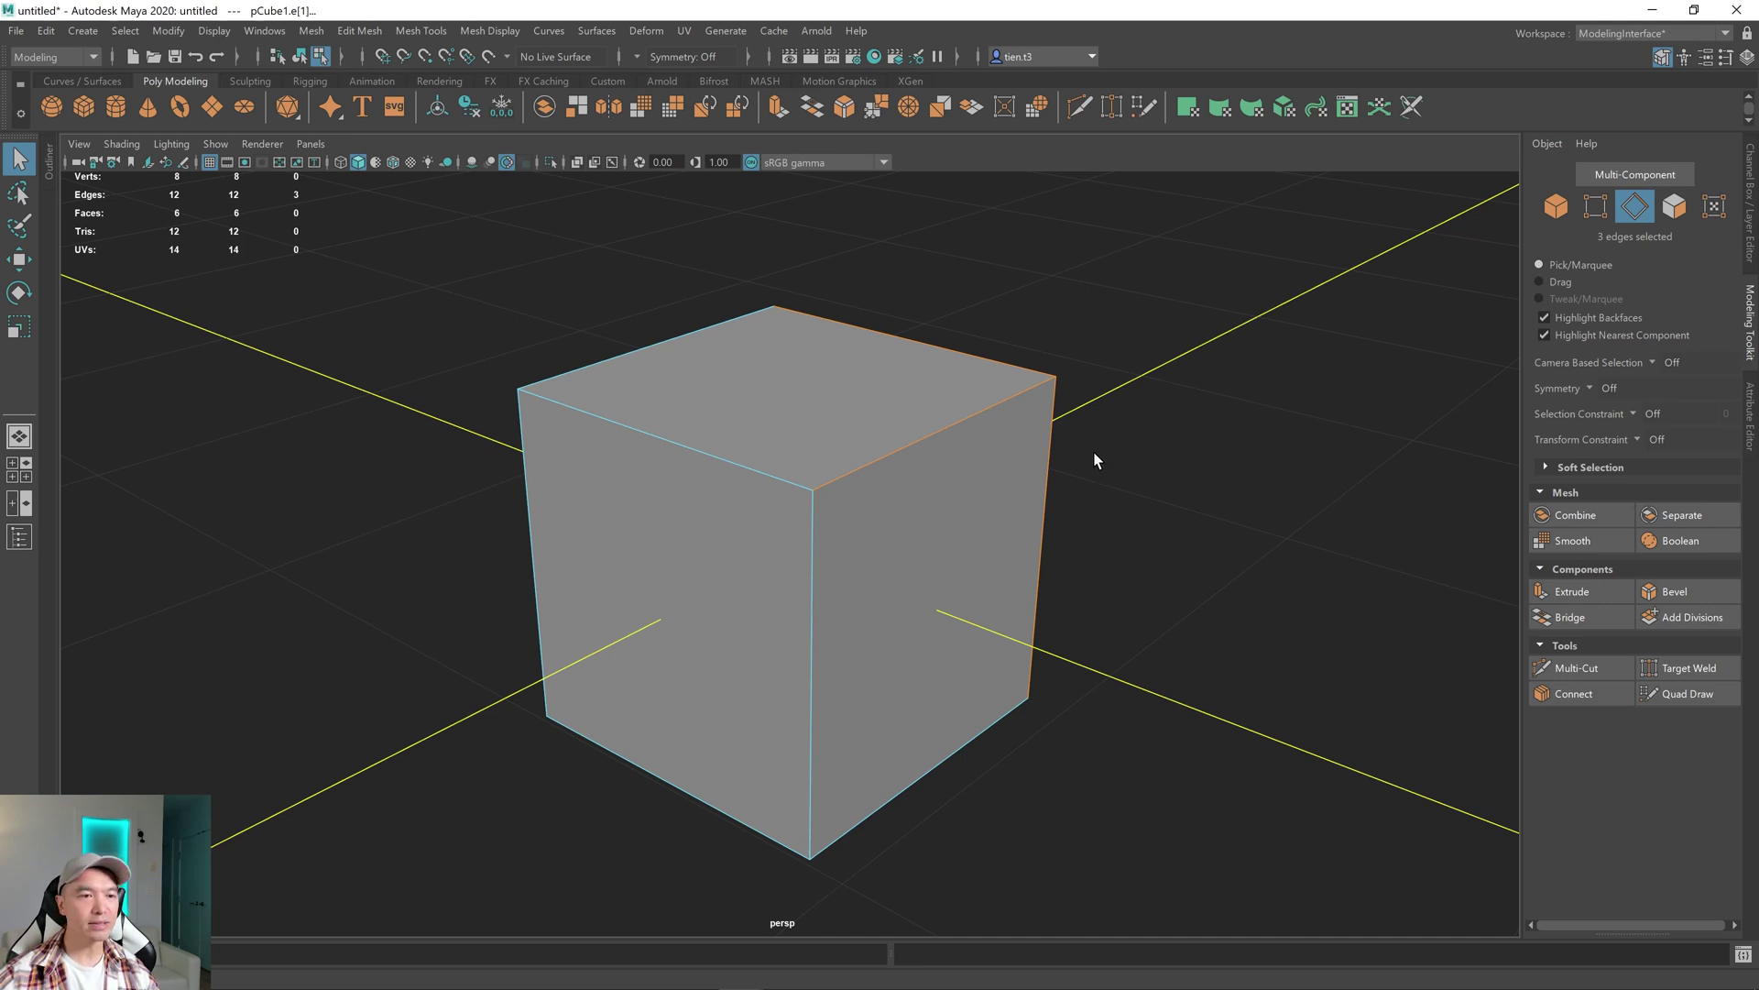
pyautogui.keyDown('alt'); pyautogui.moveTo(882, 481); pyautogui.dragTo(971, 470); pyautogui.keyUp('alt')
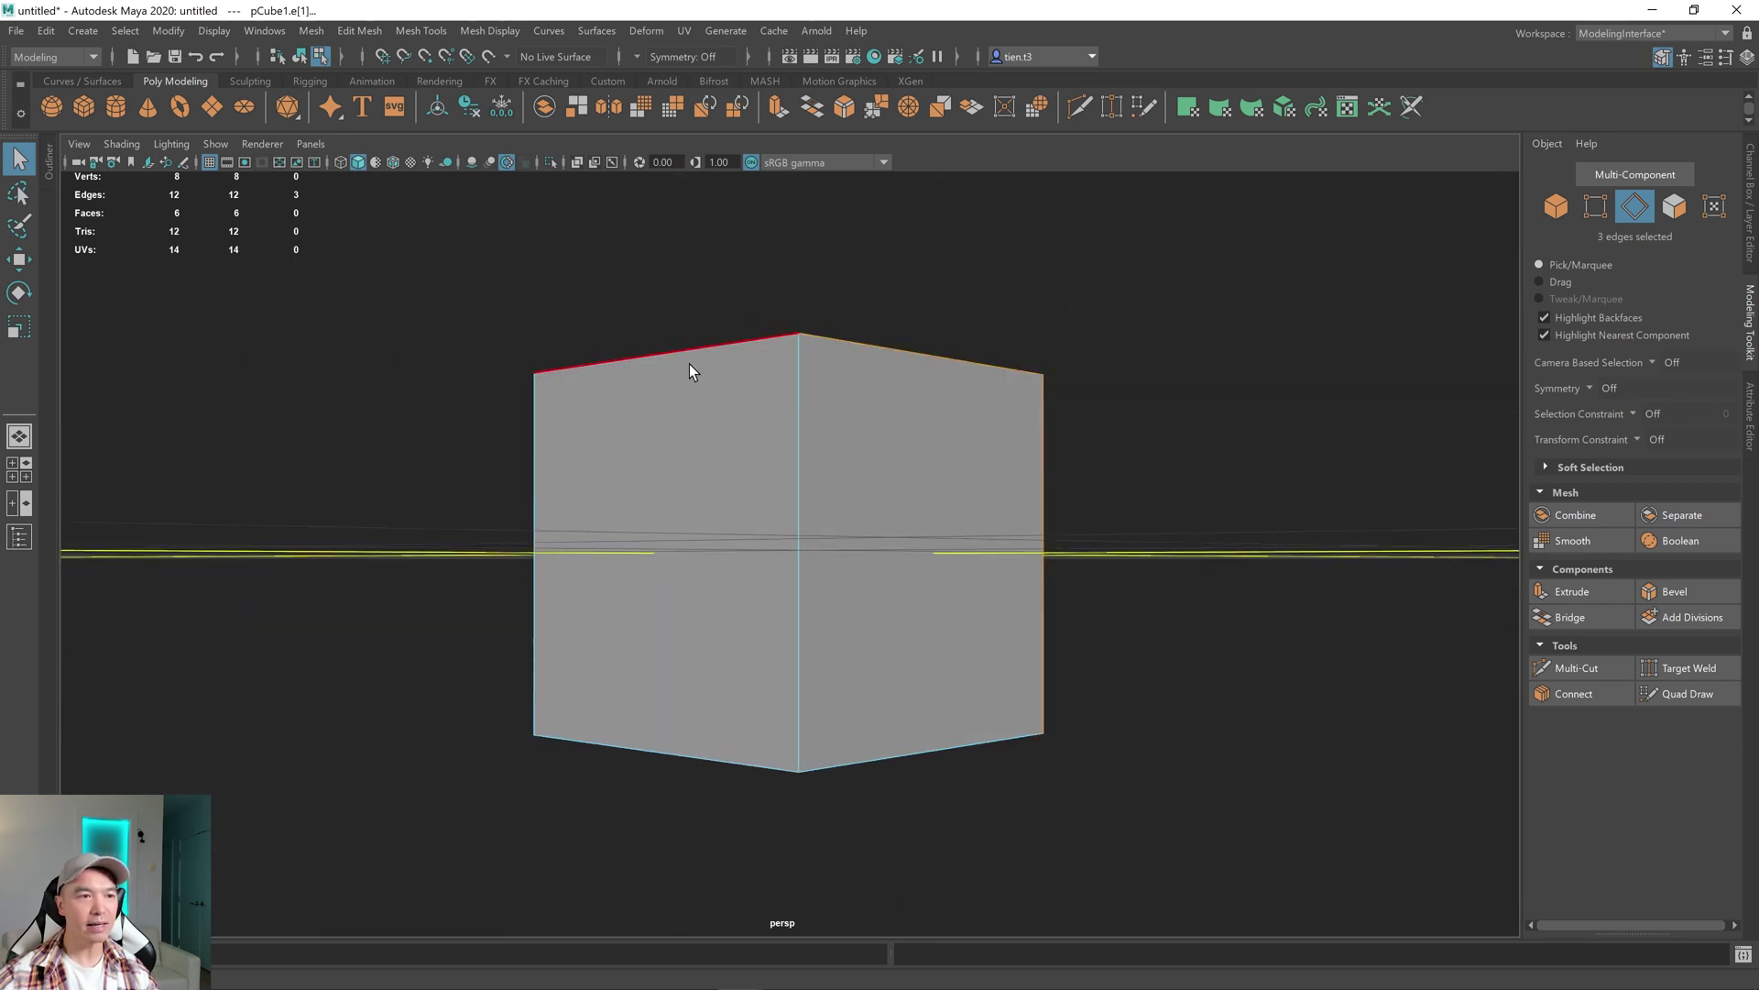
pyautogui.moveTo(663, 383); pyautogui.dragTo(683, 314)
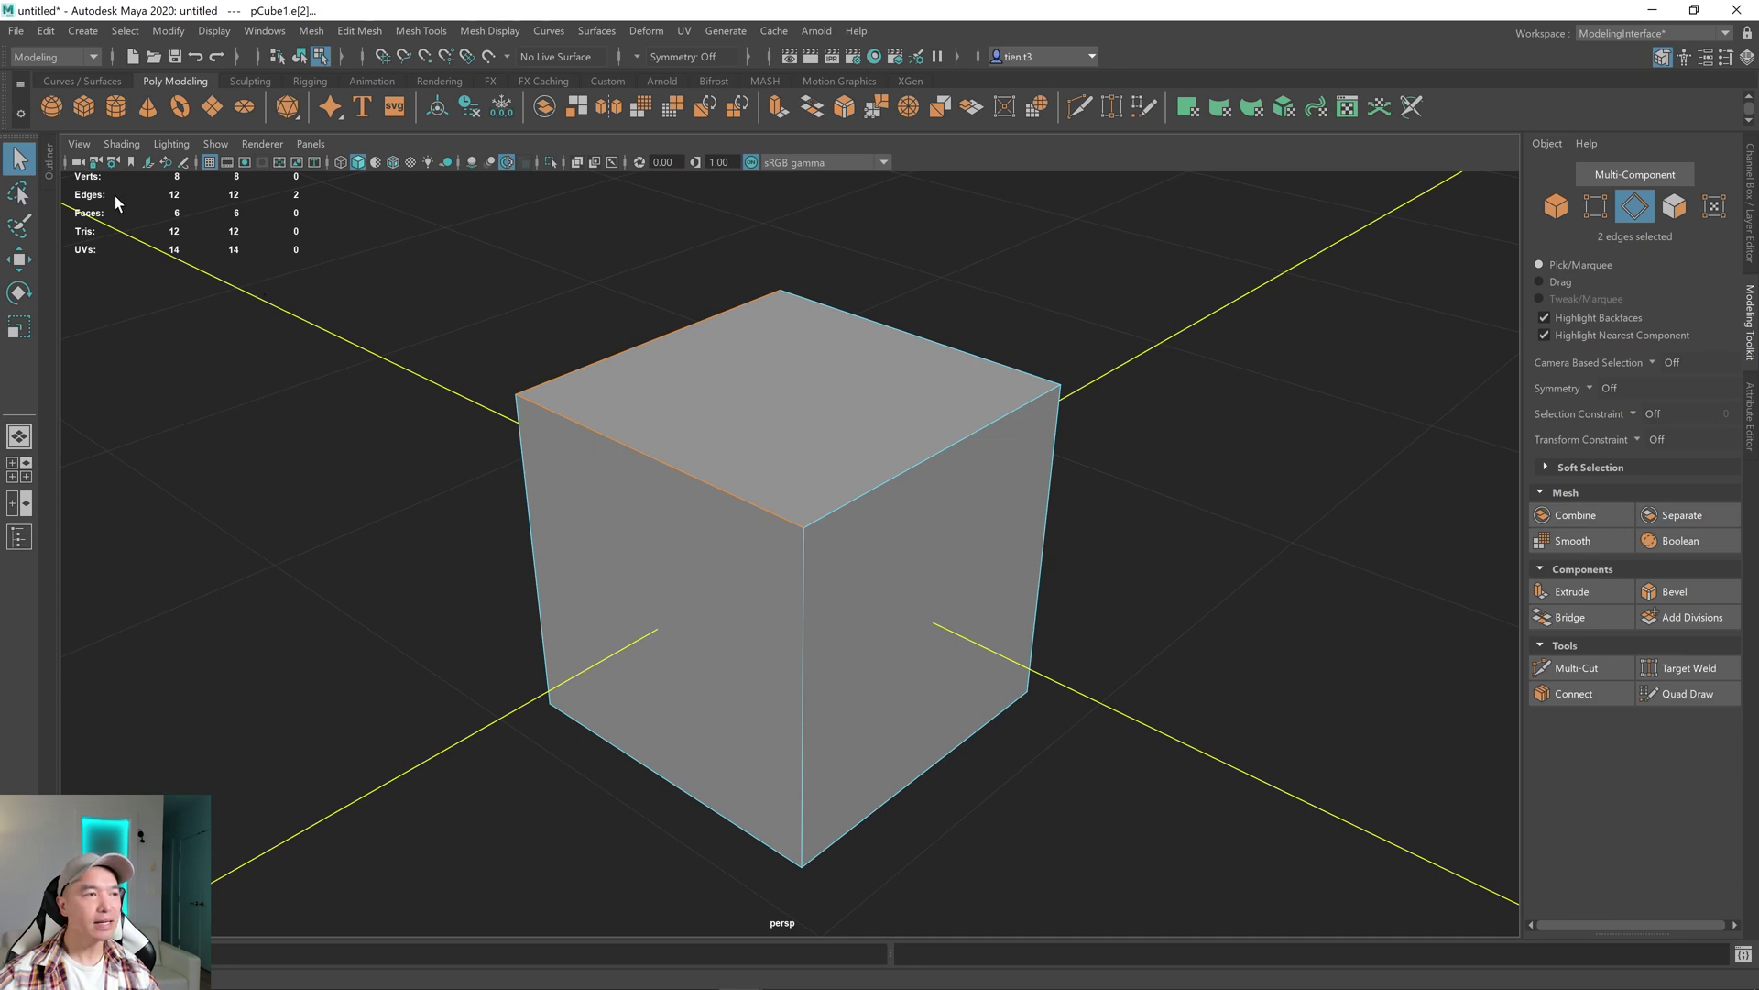
# - Check the Poly Count in the Heads Up Display, then deselect all edges and dolly out
pyautogui.click(213, 30)
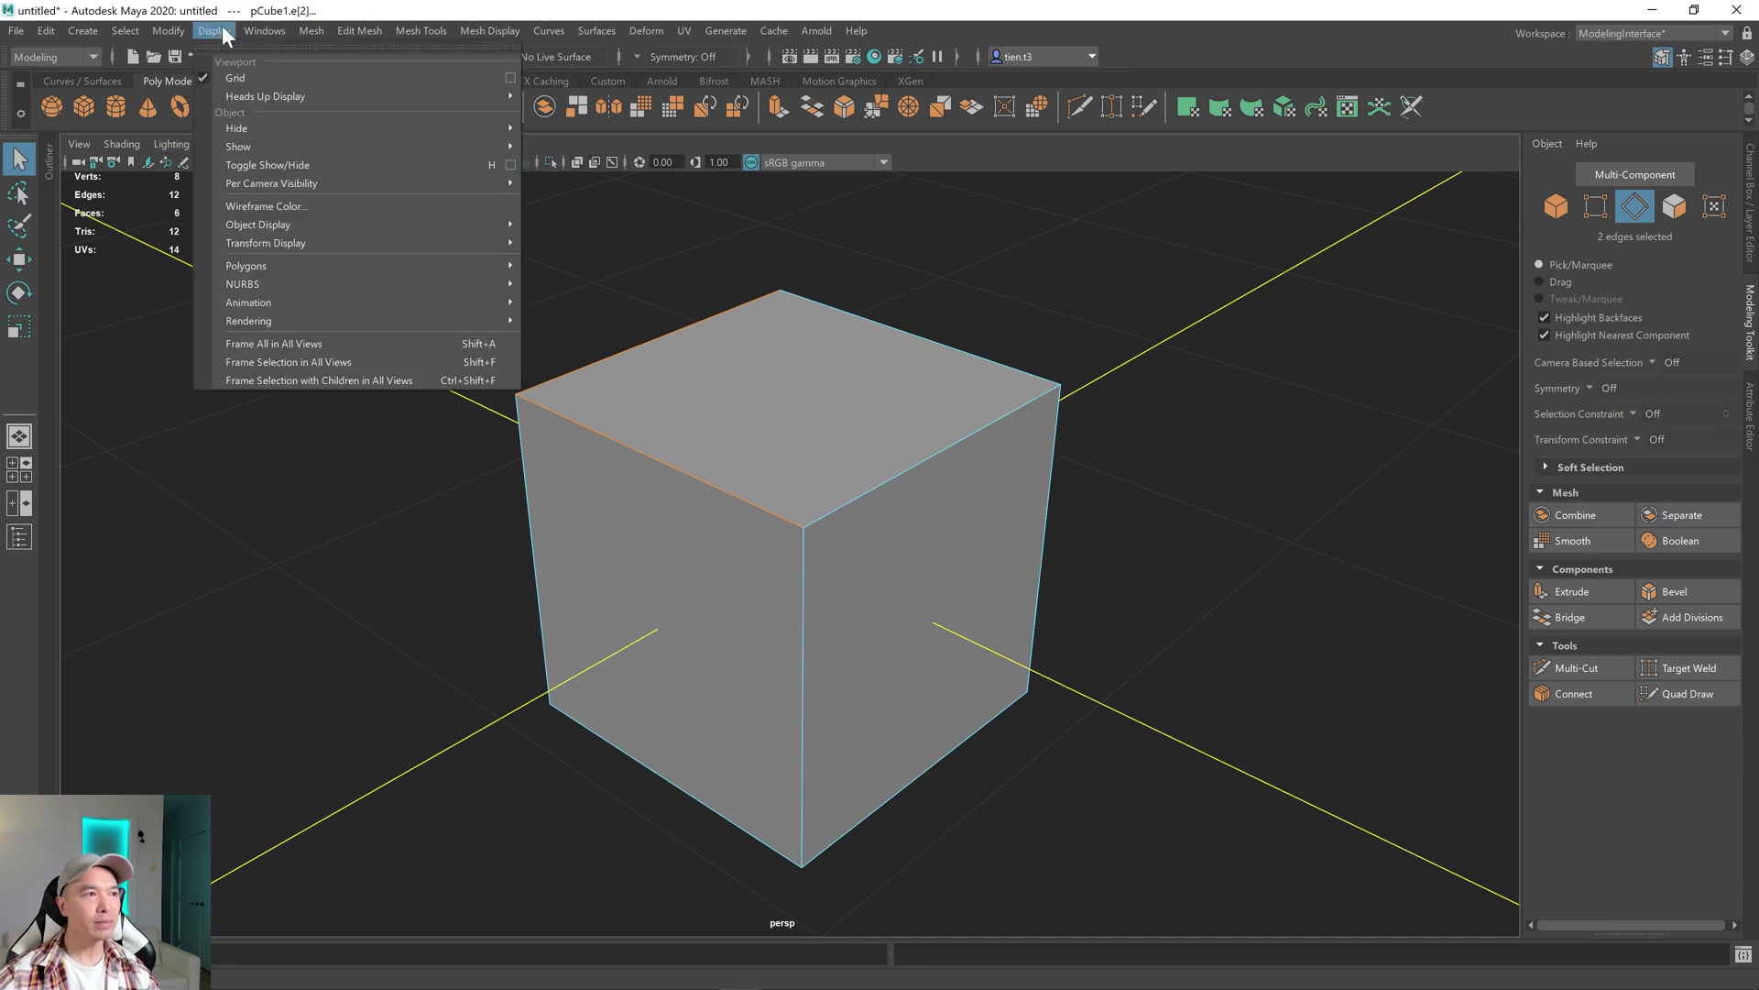
pyautogui.moveTo(310, 92)
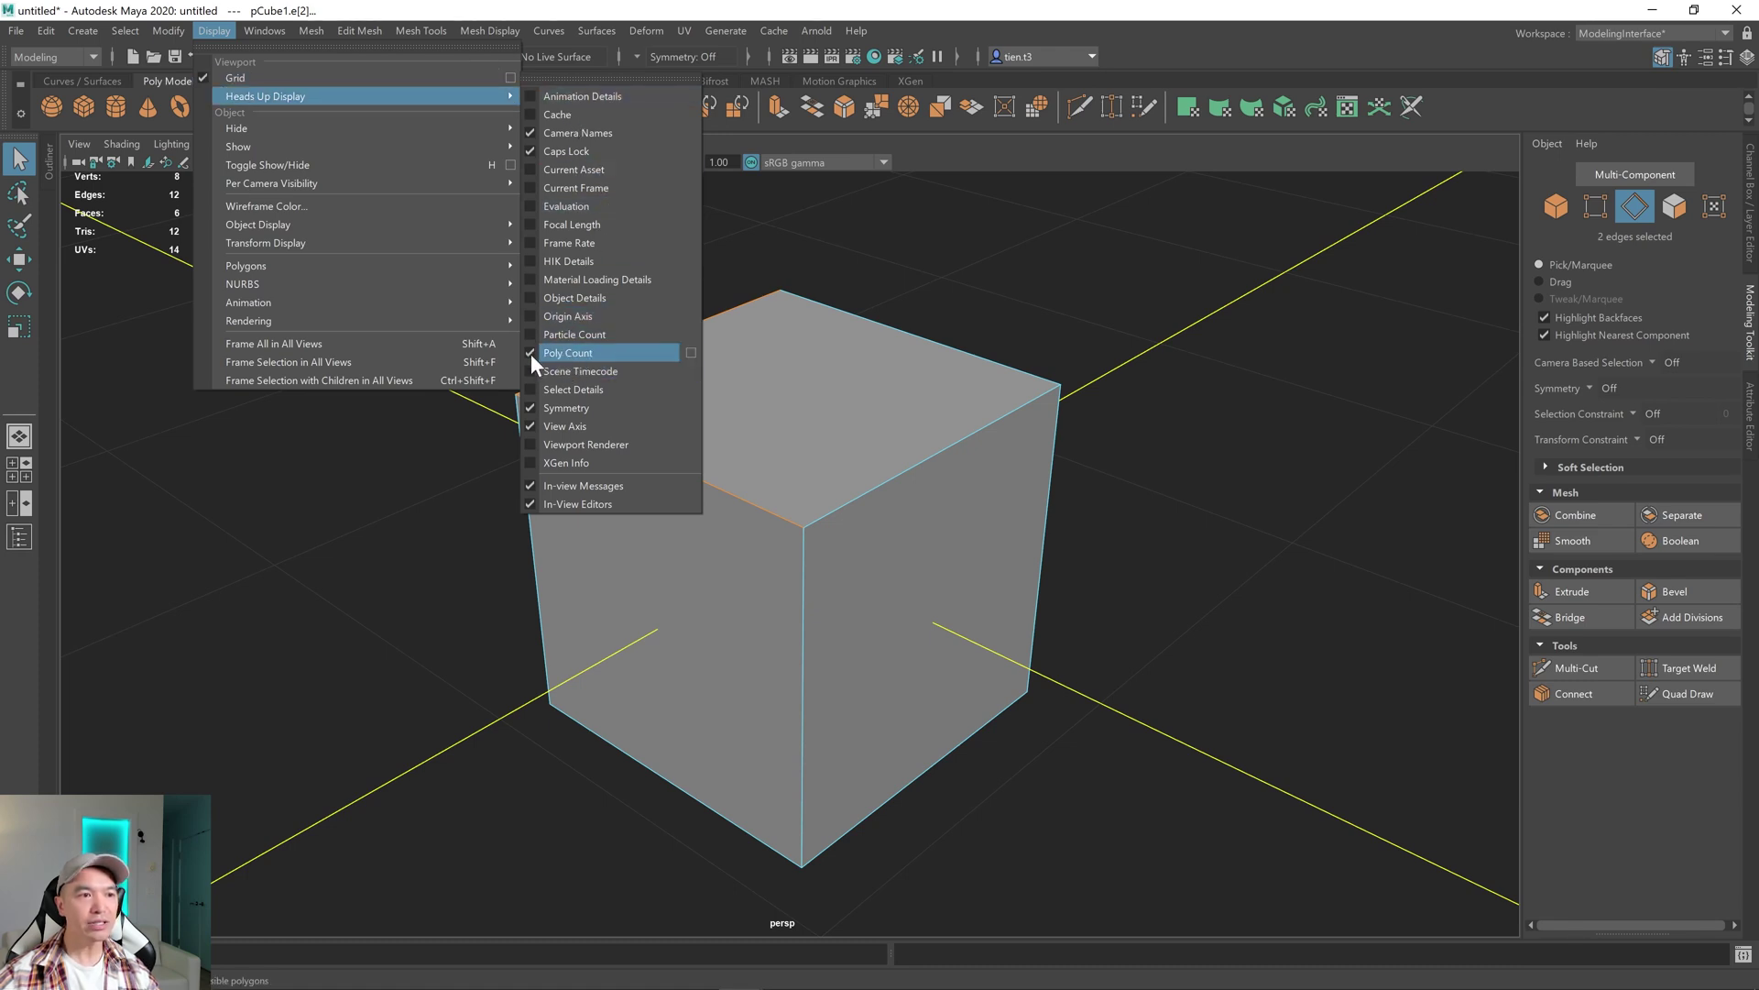
pyautogui.click(97, 296)
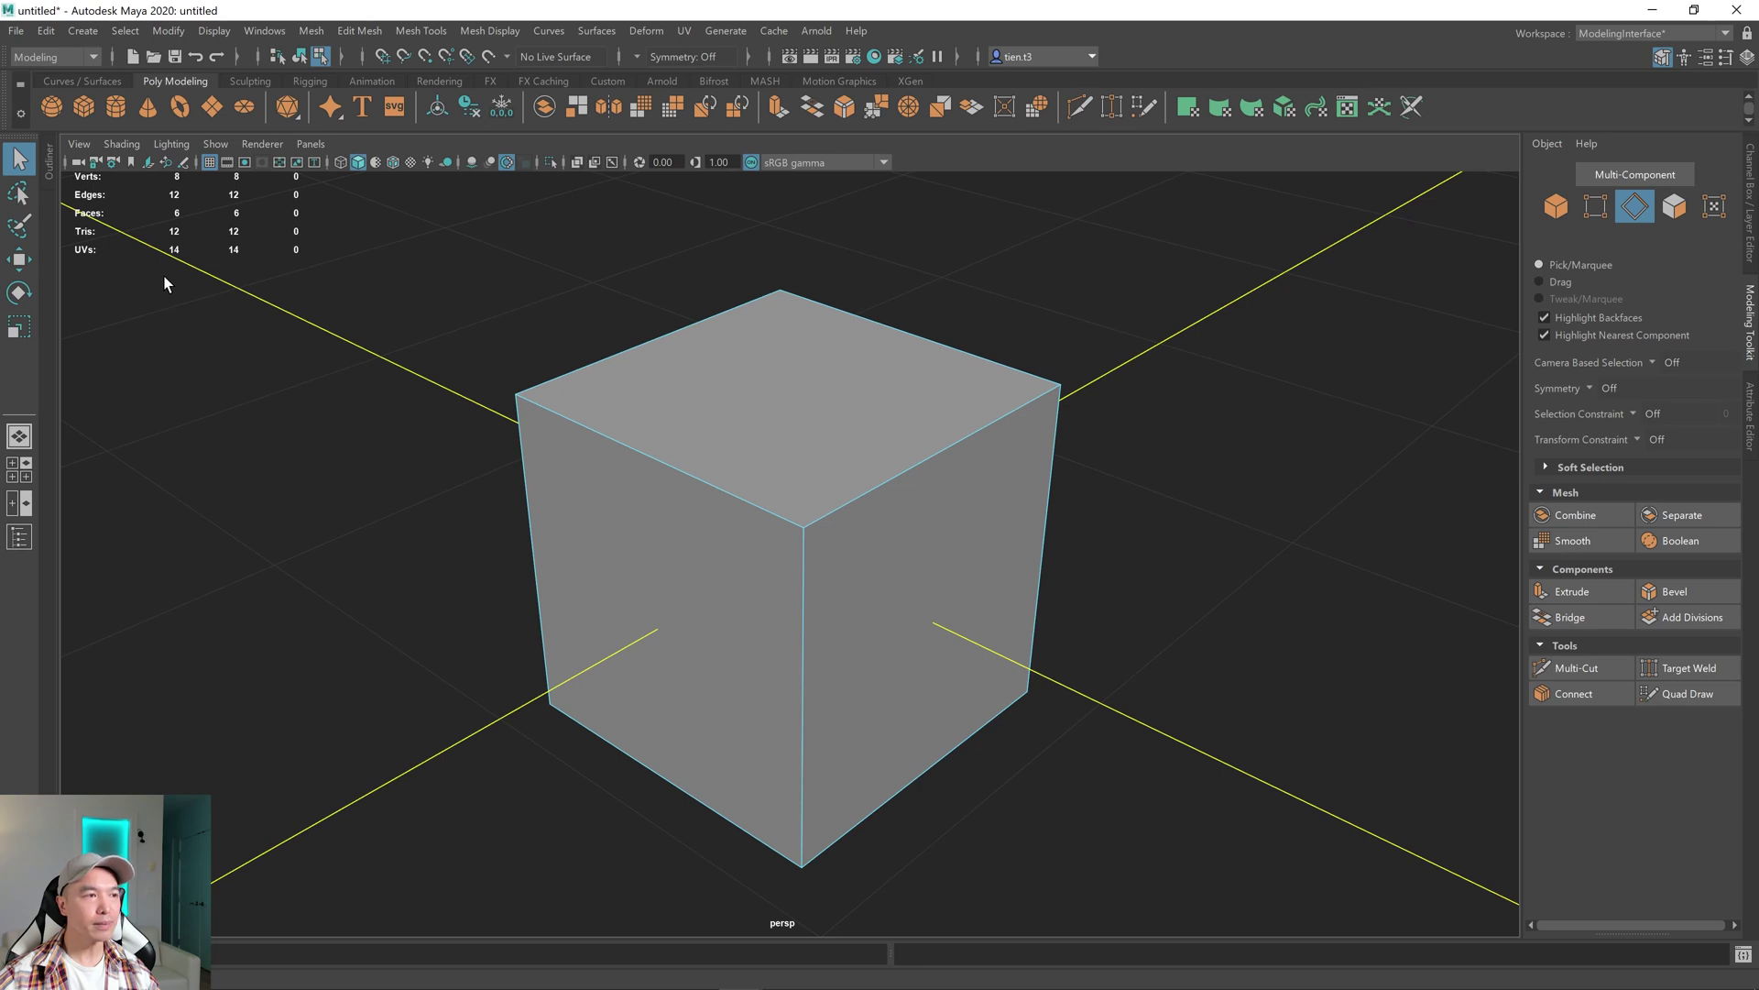
pyautogui.scroll(-4, 768, 536)
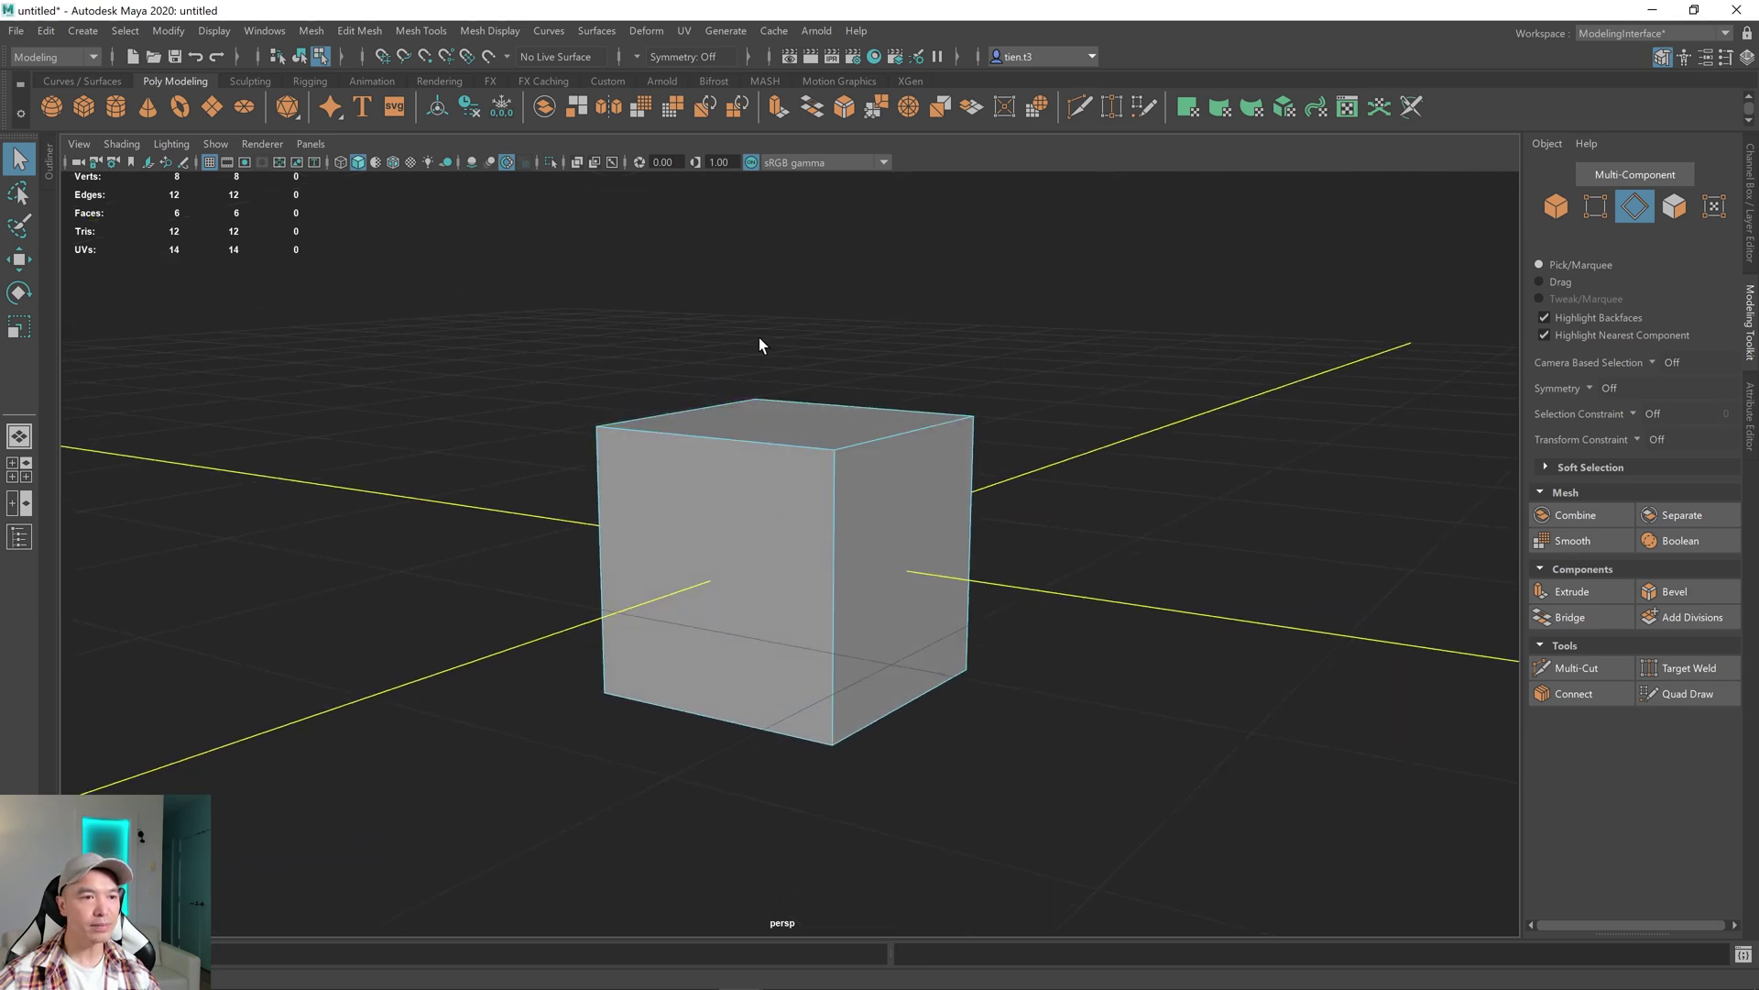
# - Switch to Object mode and reselect the entire pCube1
pyautogui.click(1556, 206)
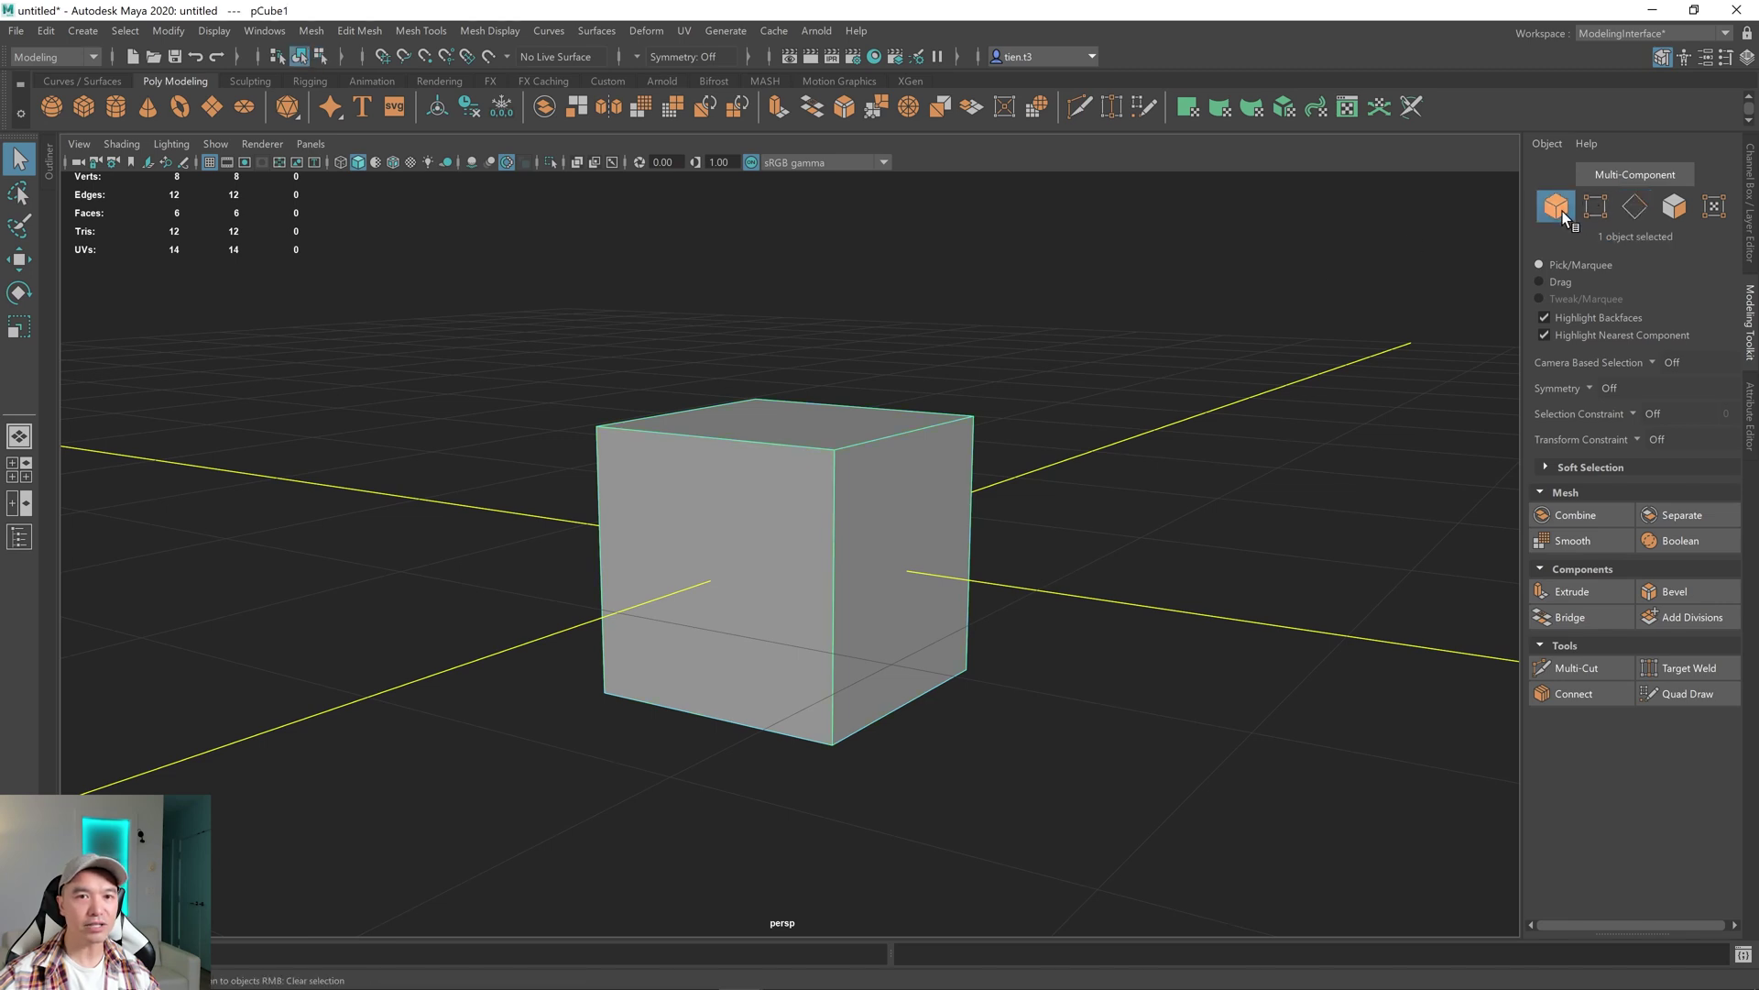
pyautogui.keyDown('alt'); pyautogui.moveTo(794, 607); pyautogui.dragTo(608, 514); pyautogui.keyUp('alt')
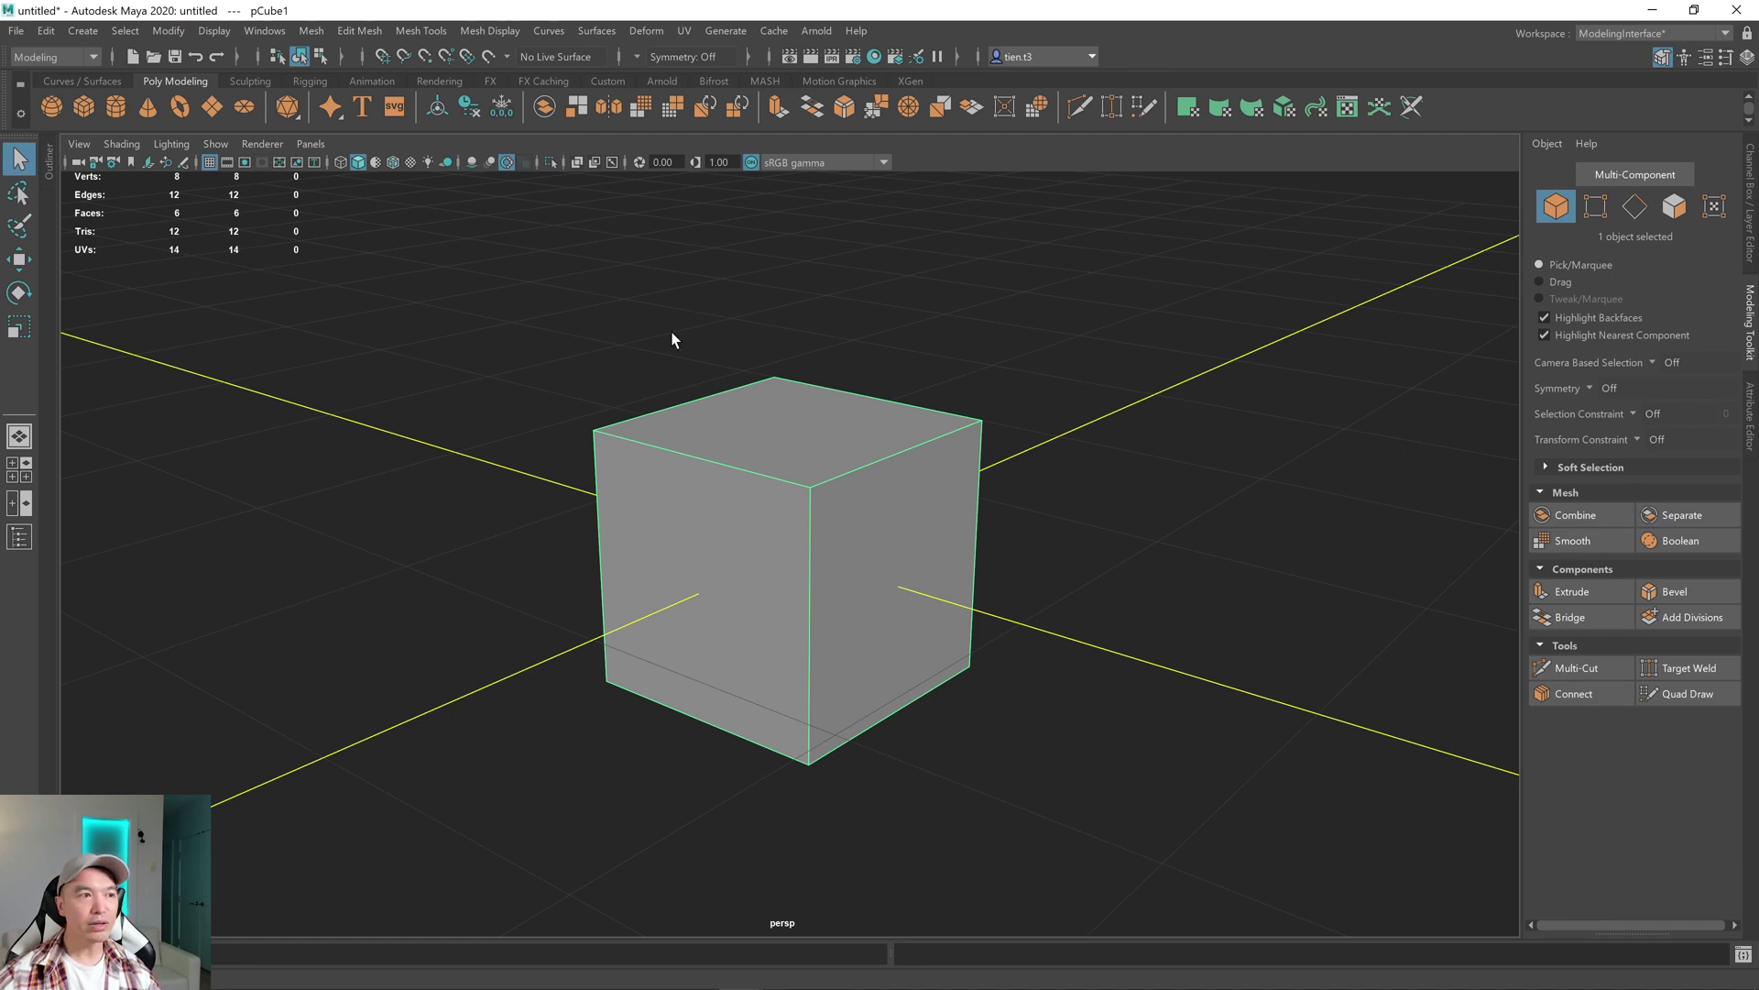
pyautogui.click(1359, 440)
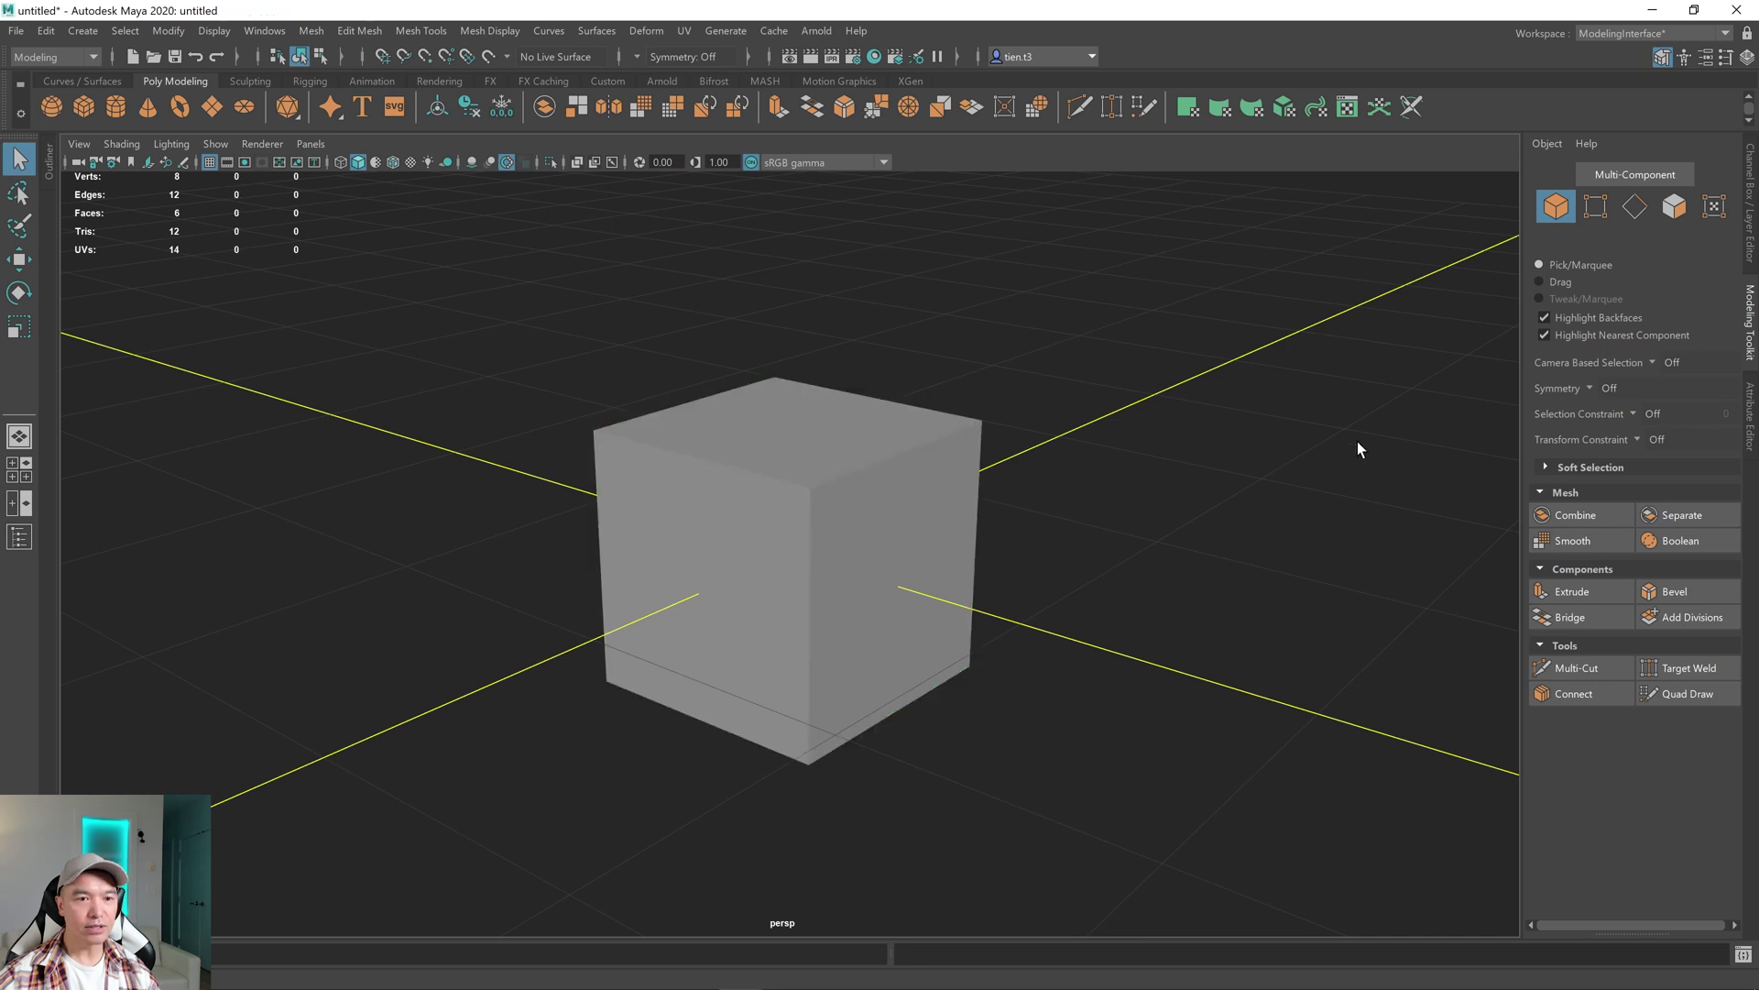
pyautogui.click(811, 432)
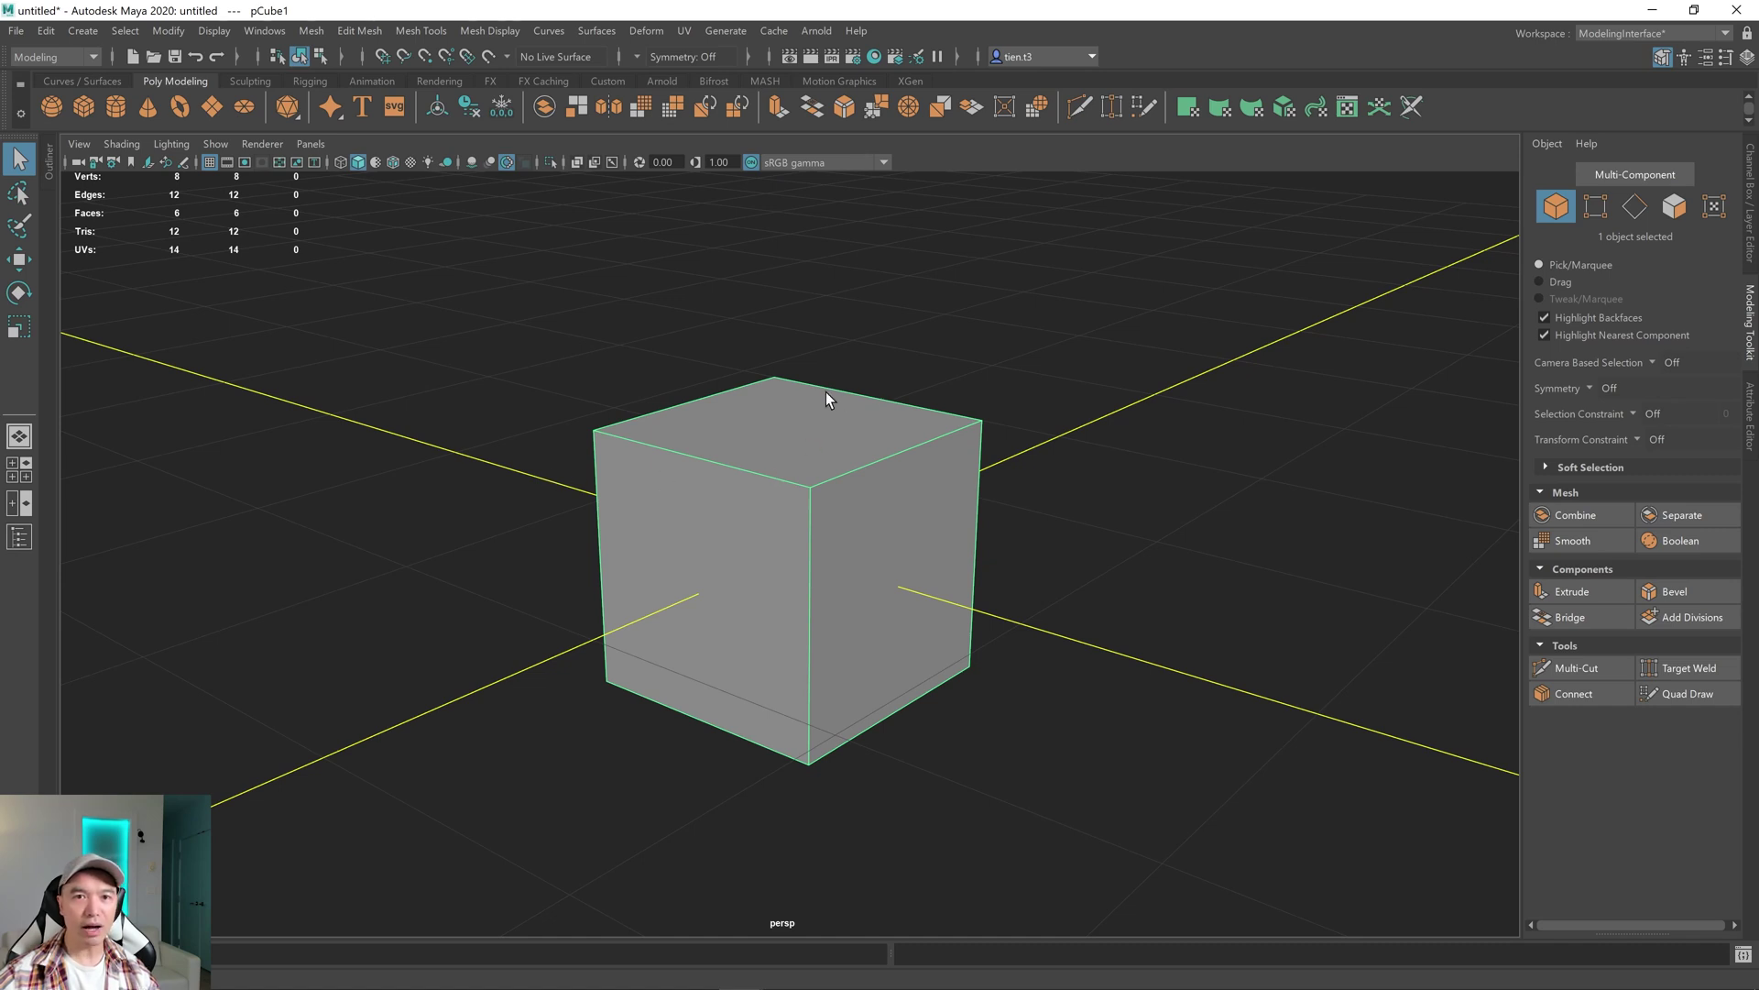
# - Switch pCube1 to Vertex mode and select the top-back vertices plus the back-right top corner
pyautogui.rightClick(1066, 300)
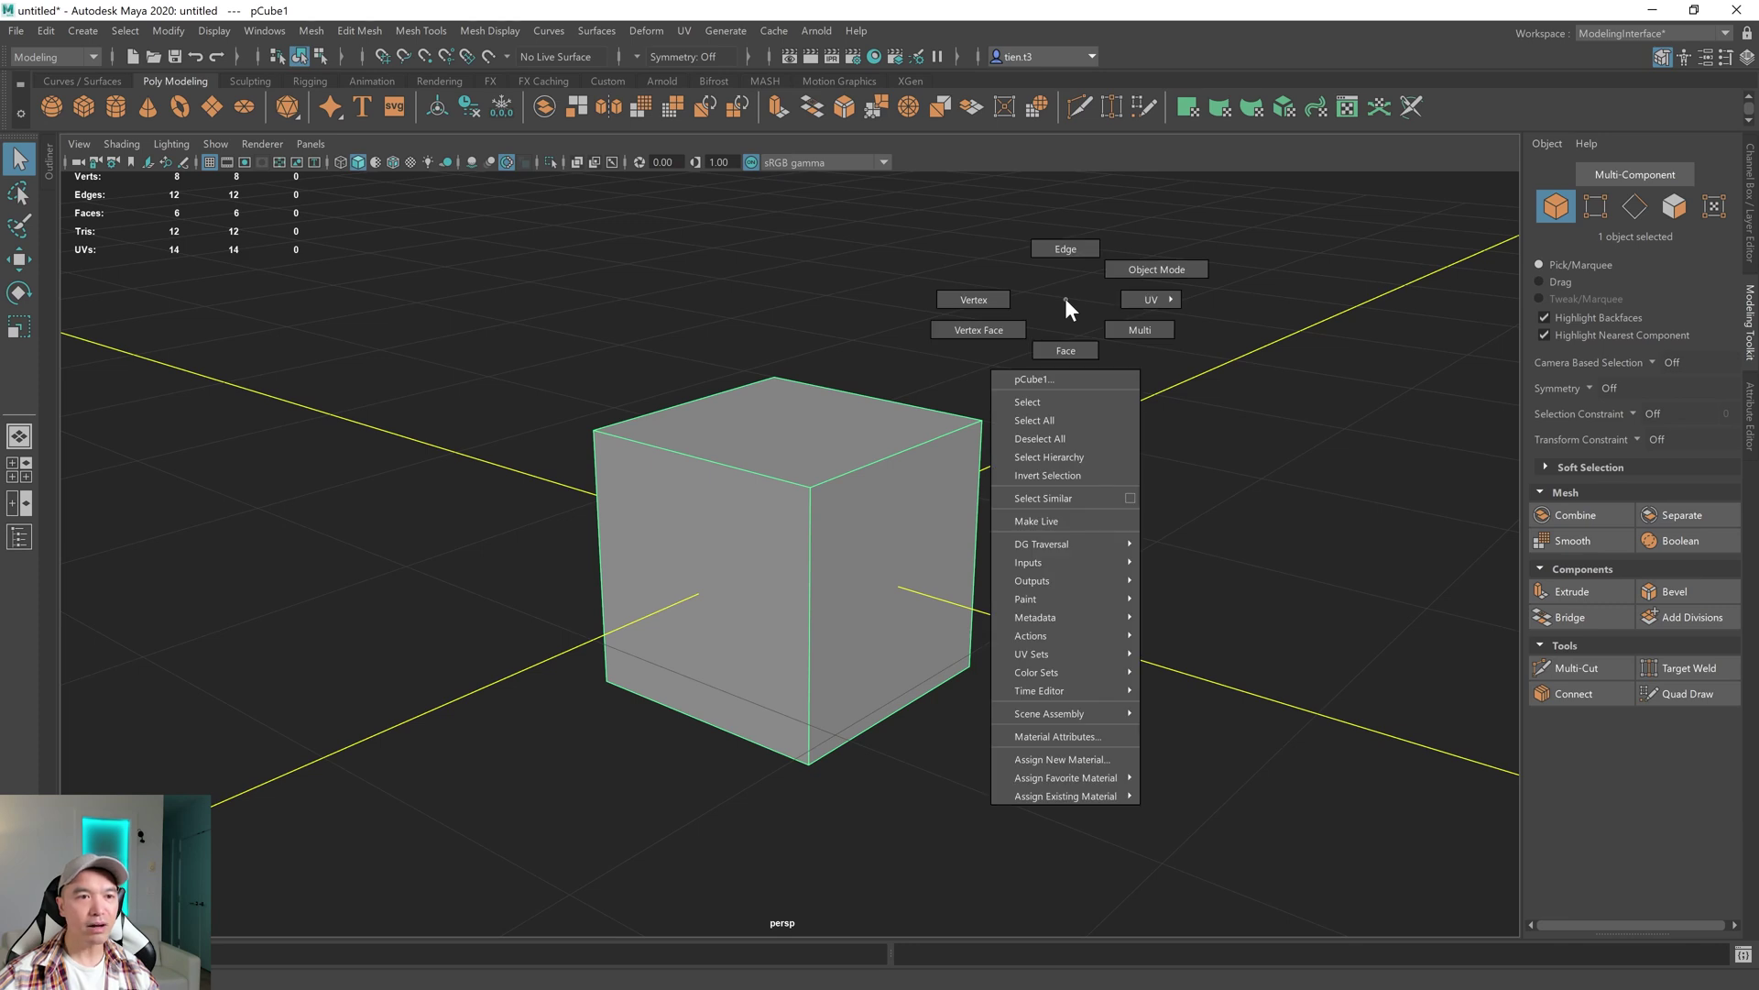
pyautogui.click(959, 297)
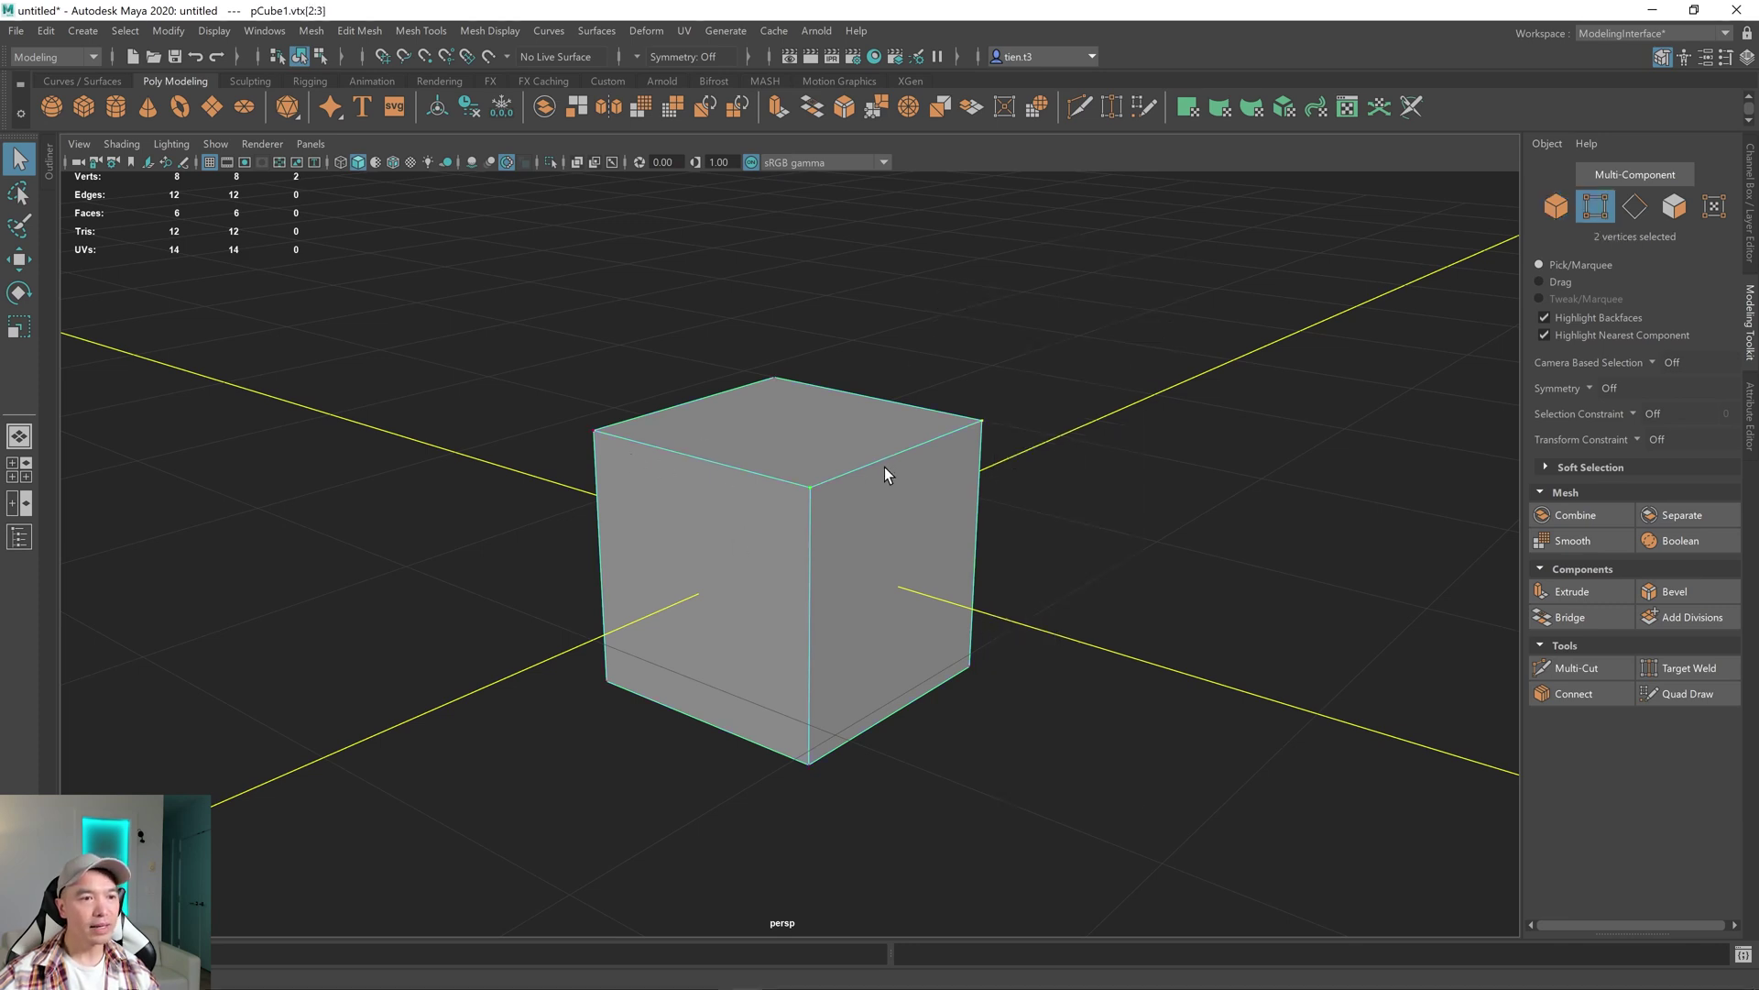
pyautogui.keyDown('alt'); pyautogui.moveTo(881, 468); pyautogui.dragTo(673, 411); pyautogui.keyUp('alt')
pyautogui.moveTo(572, 338); pyautogui.dragTo(702, 459)
pyautogui.scroll(2, 702, 453)
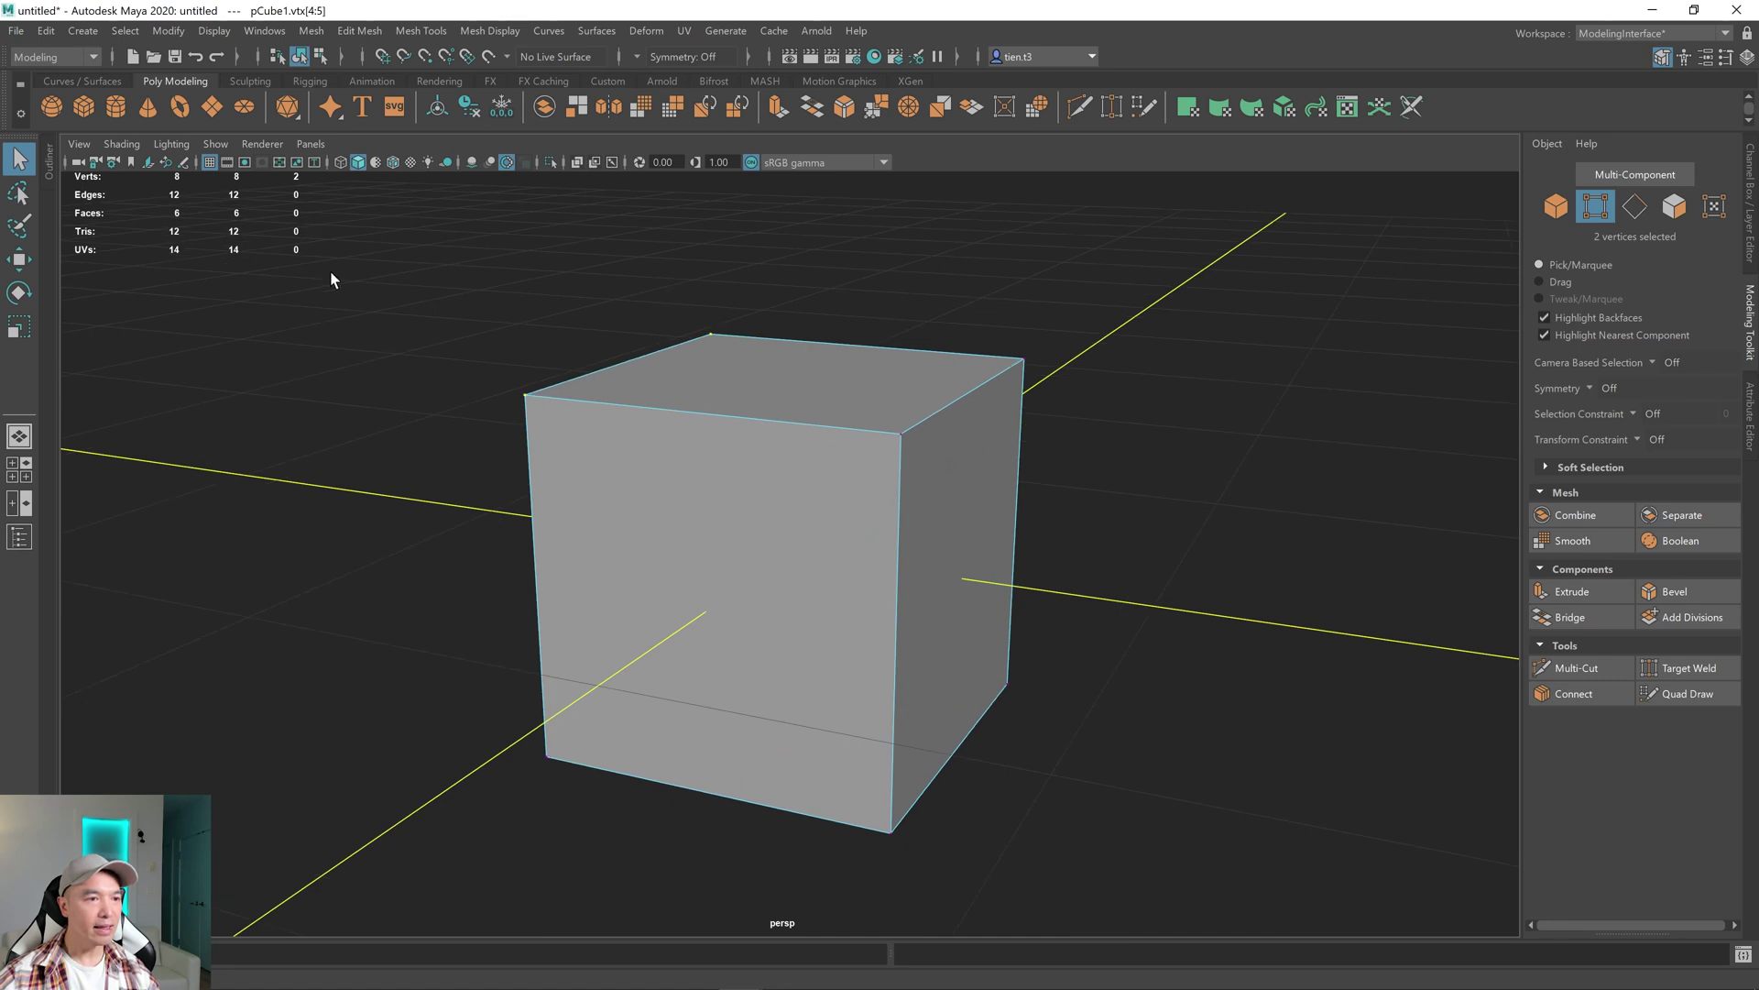
pyautogui.keyDown('shift'); pyautogui.click(1021, 355); pyautogui.keyUp('shift')
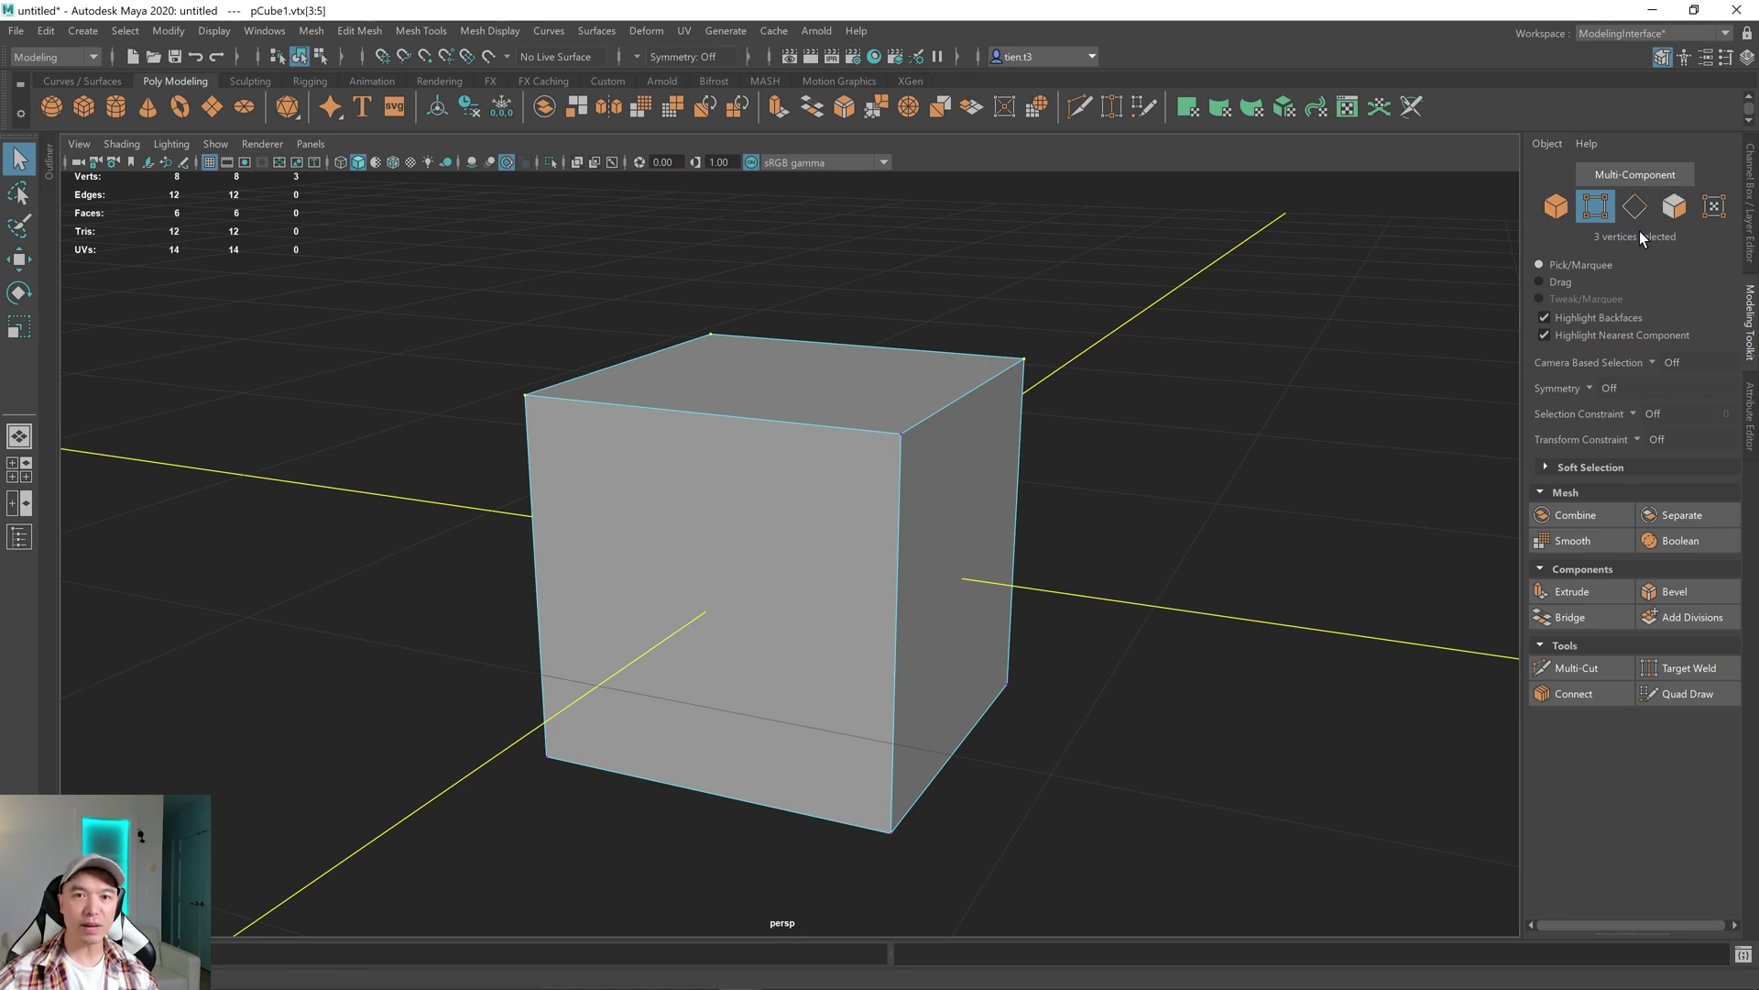
# - Switch to Face mode and select pCube1's top face, viewing it from above
pyautogui.click(1679, 206)
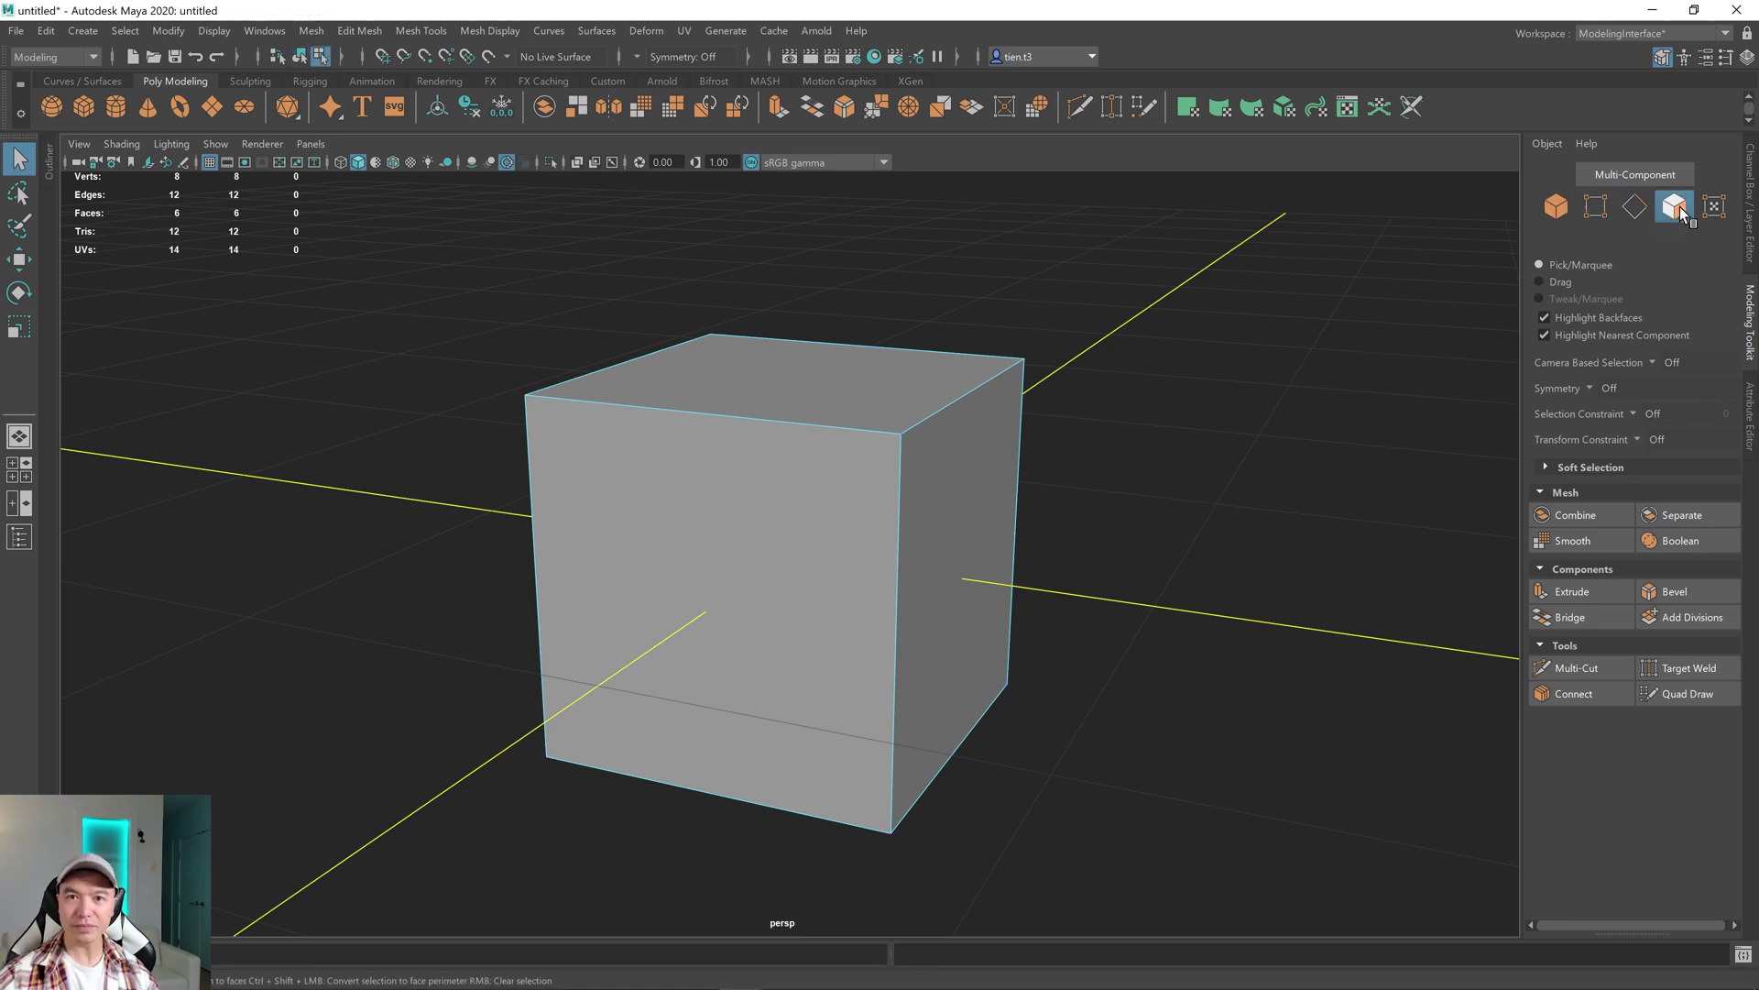
pyautogui.keyDown('alt'); pyautogui.moveTo(1081, 436); pyautogui.dragTo(978, 530); pyautogui.keyUp('alt')
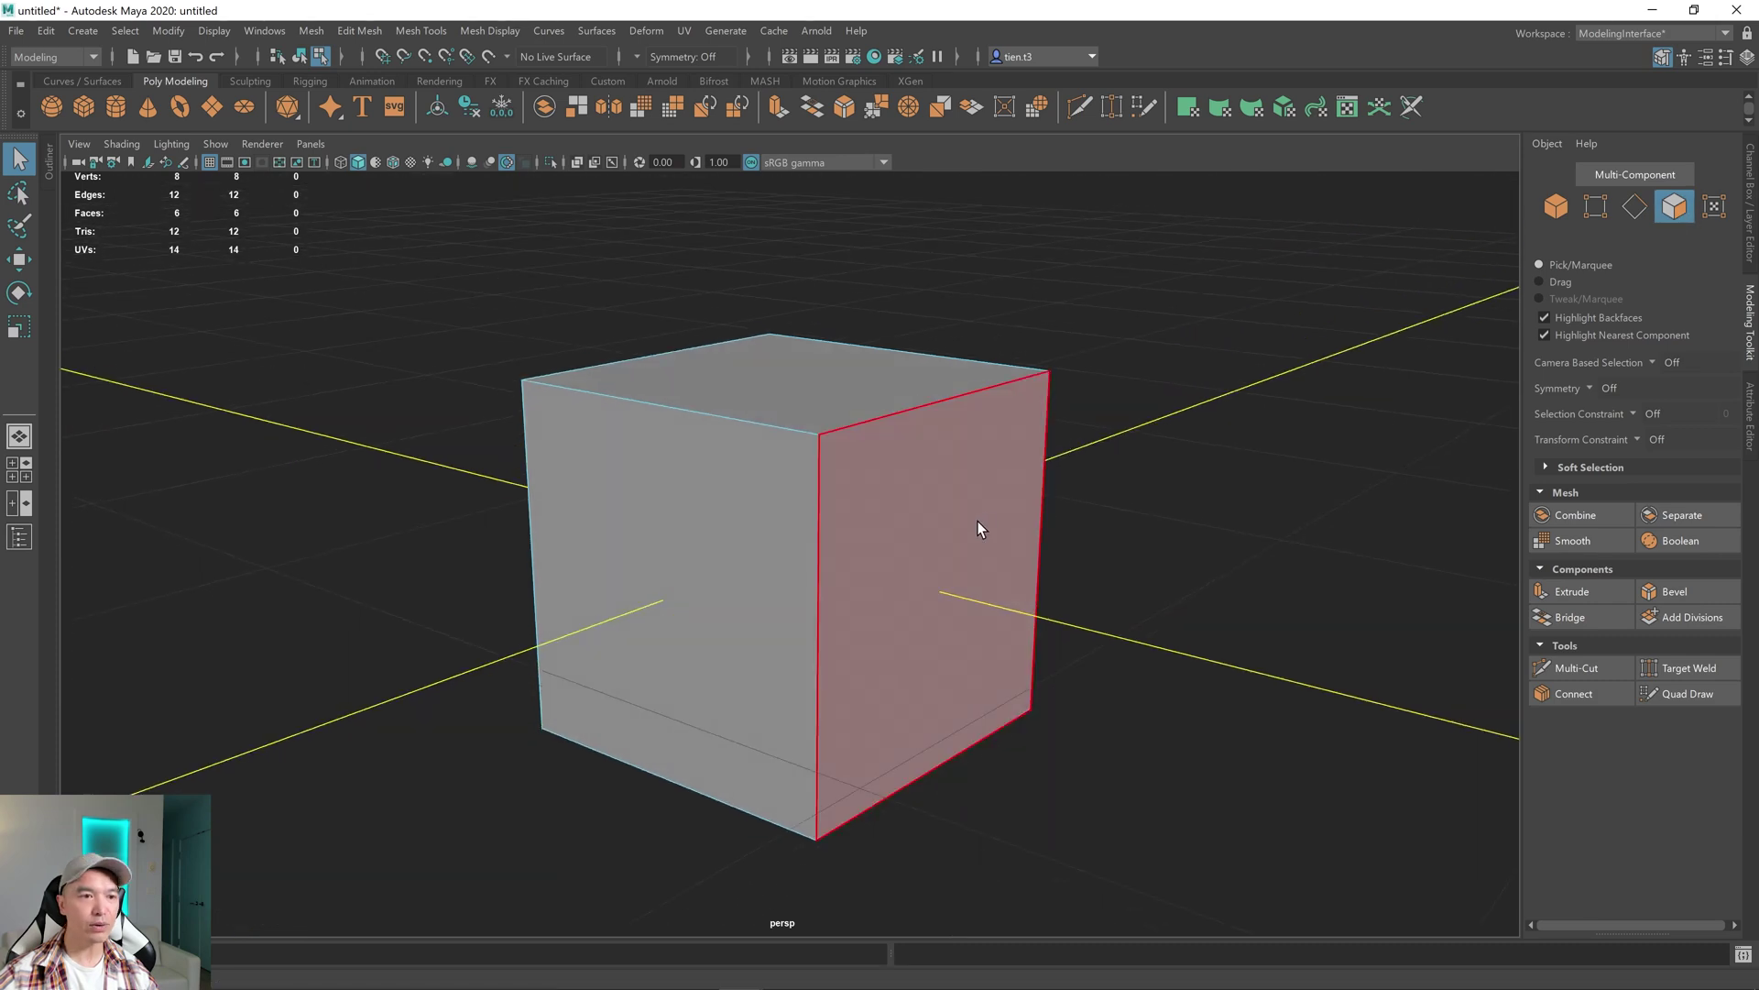
pyautogui.click(773, 392)
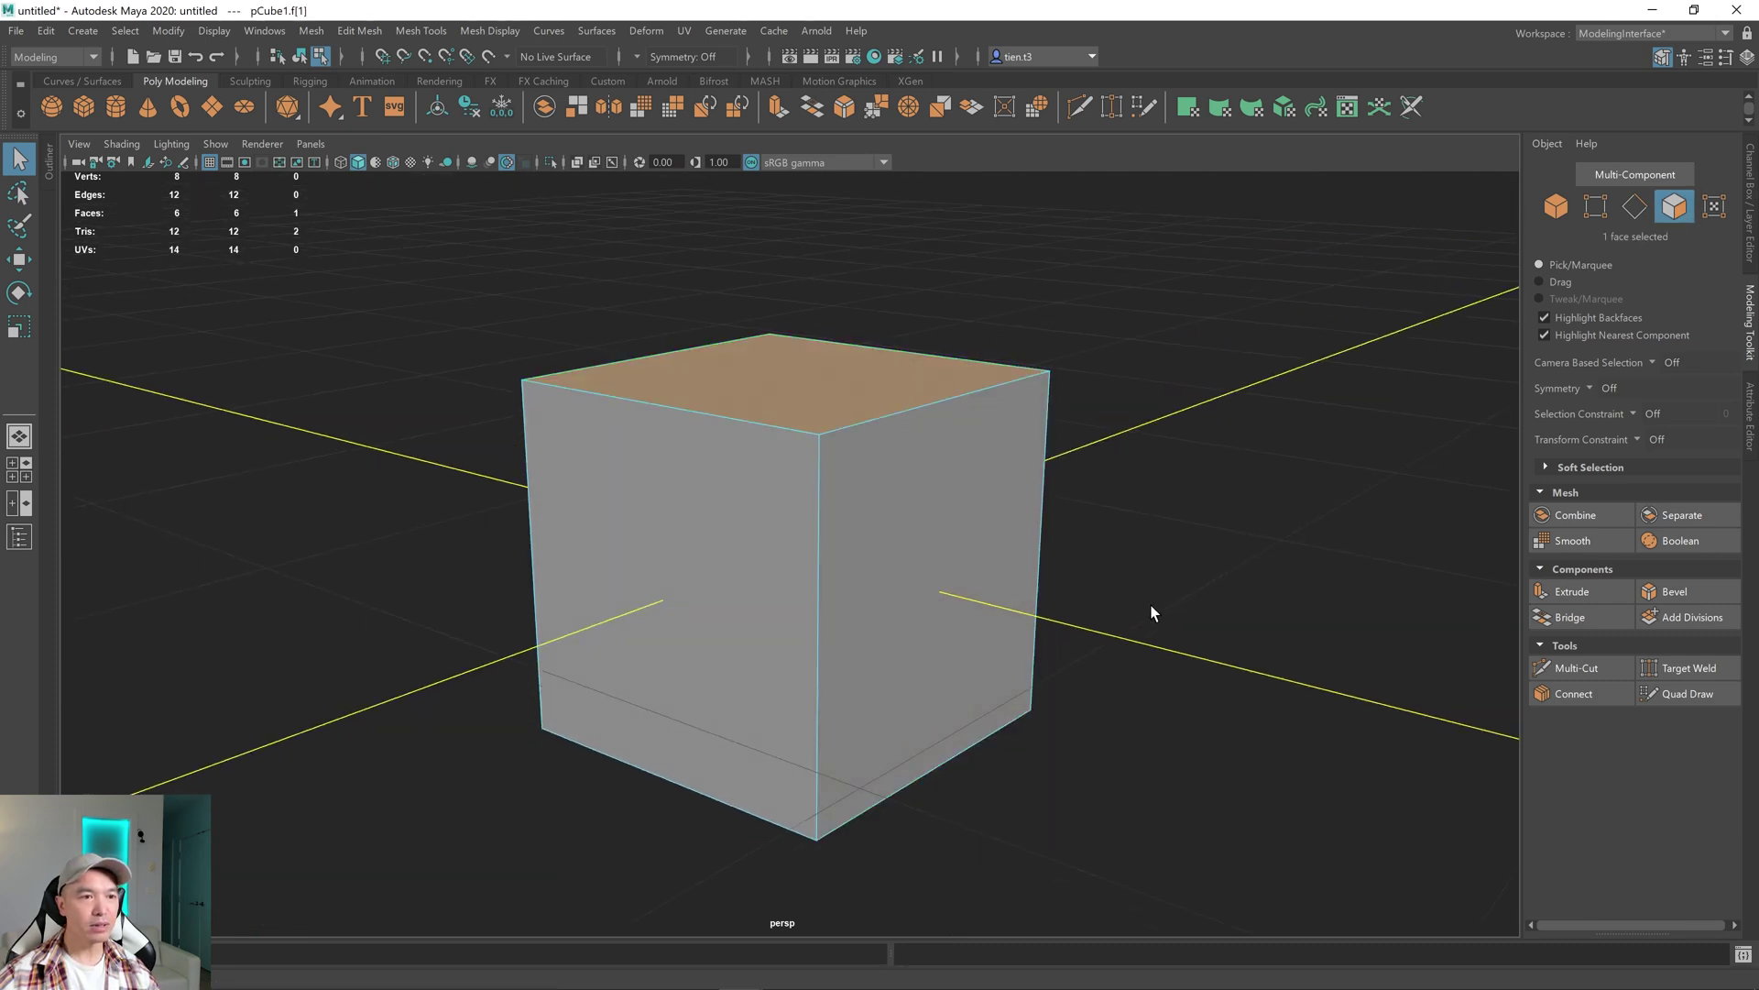
pyautogui.keyDown('alt'); pyautogui.moveTo(1153, 612); pyautogui.dragTo(1261, 475); pyautogui.keyUp('alt')
pyautogui.keyDown('alt'); pyautogui.moveTo(1074, 550); pyautogui.dragTo(1089, 544); pyautogui.keyUp('alt')
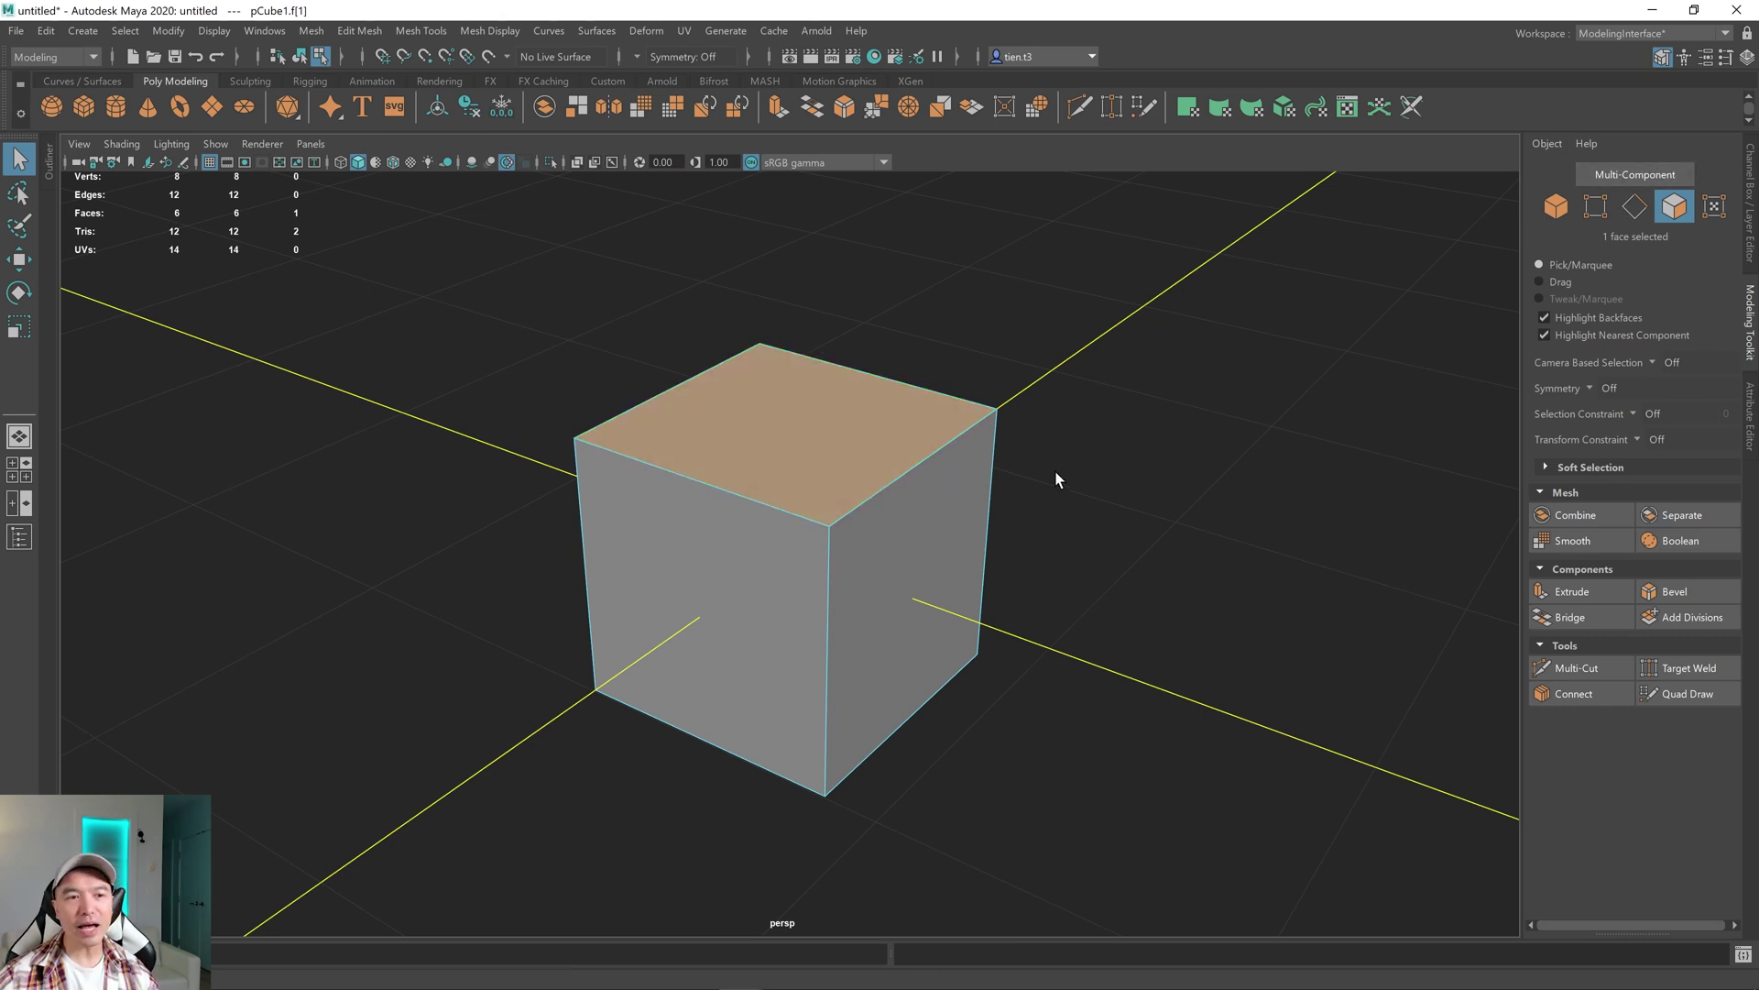
pyautogui.scroll(3, 1054, 475)
pyautogui.keyDown('alt'); pyautogui.moveTo(1048, 476); pyautogui.dragTo(946, 511); pyautogui.keyUp('alt')
pyautogui.scroll(-2, 970, 491)
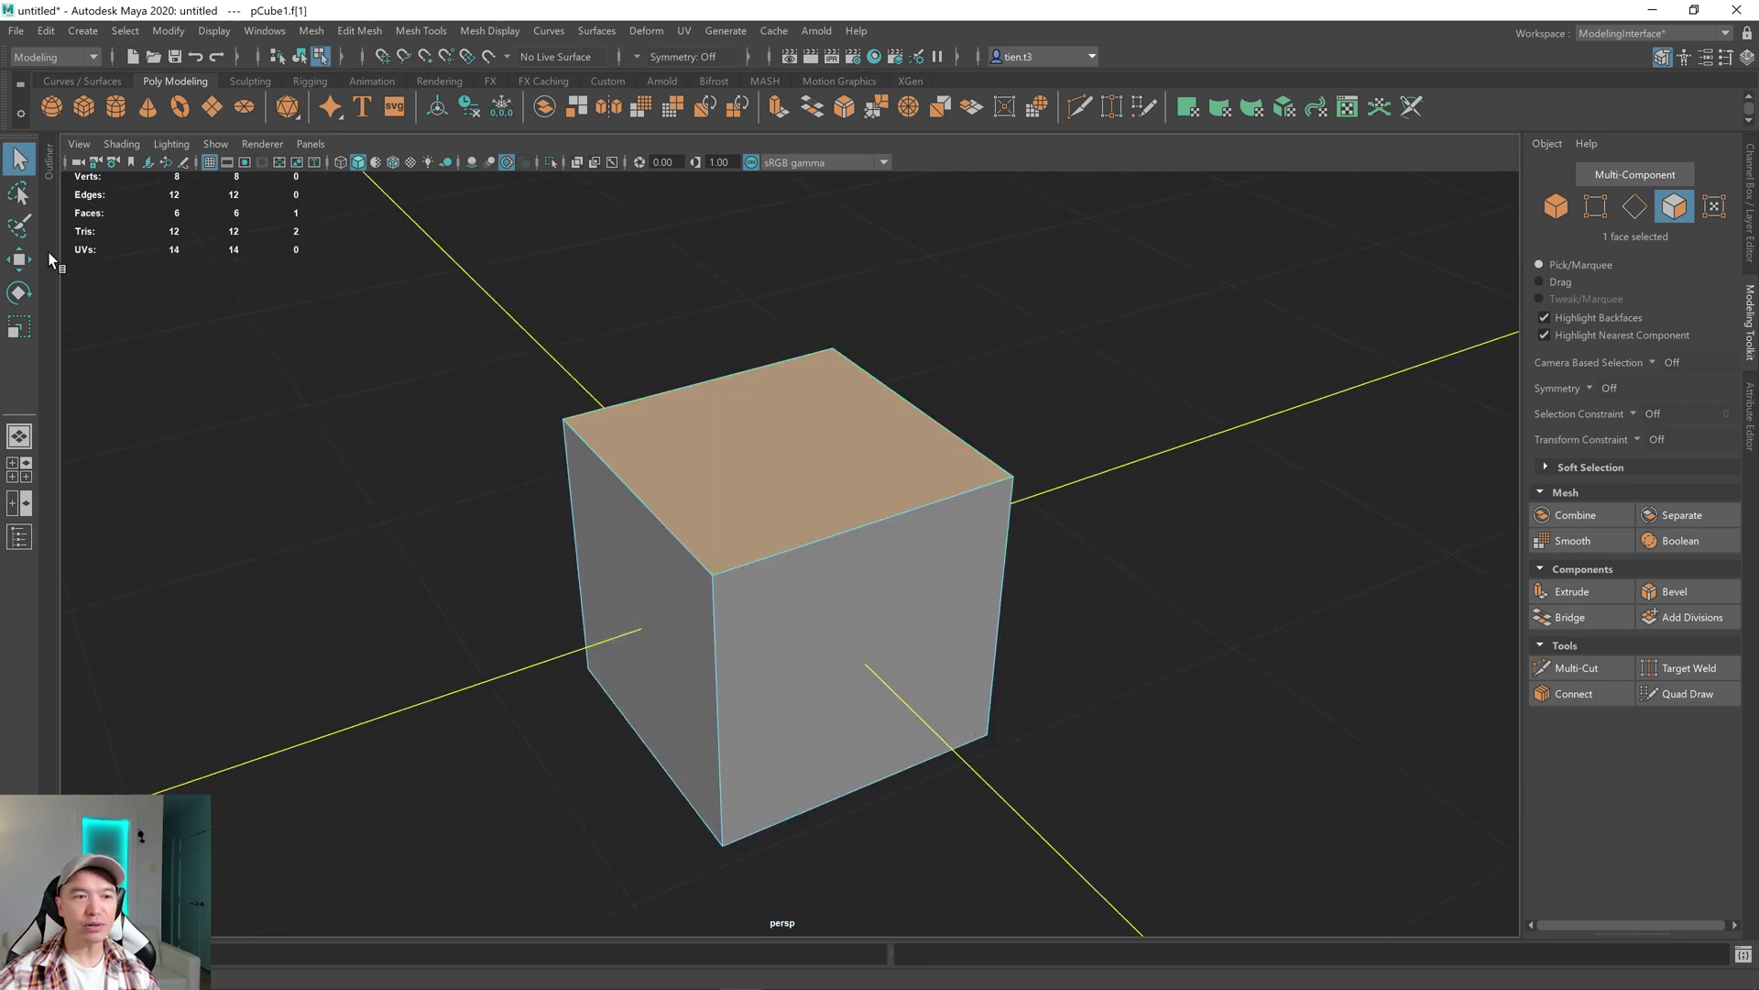
# - Scale the selected top face outward along X with the Scale Tool
pyautogui.click(18, 327)
pyautogui.keyDown('alt'); pyautogui.moveTo(804, 436); pyautogui.dragTo(810, 445); pyautogui.keyUp('alt')
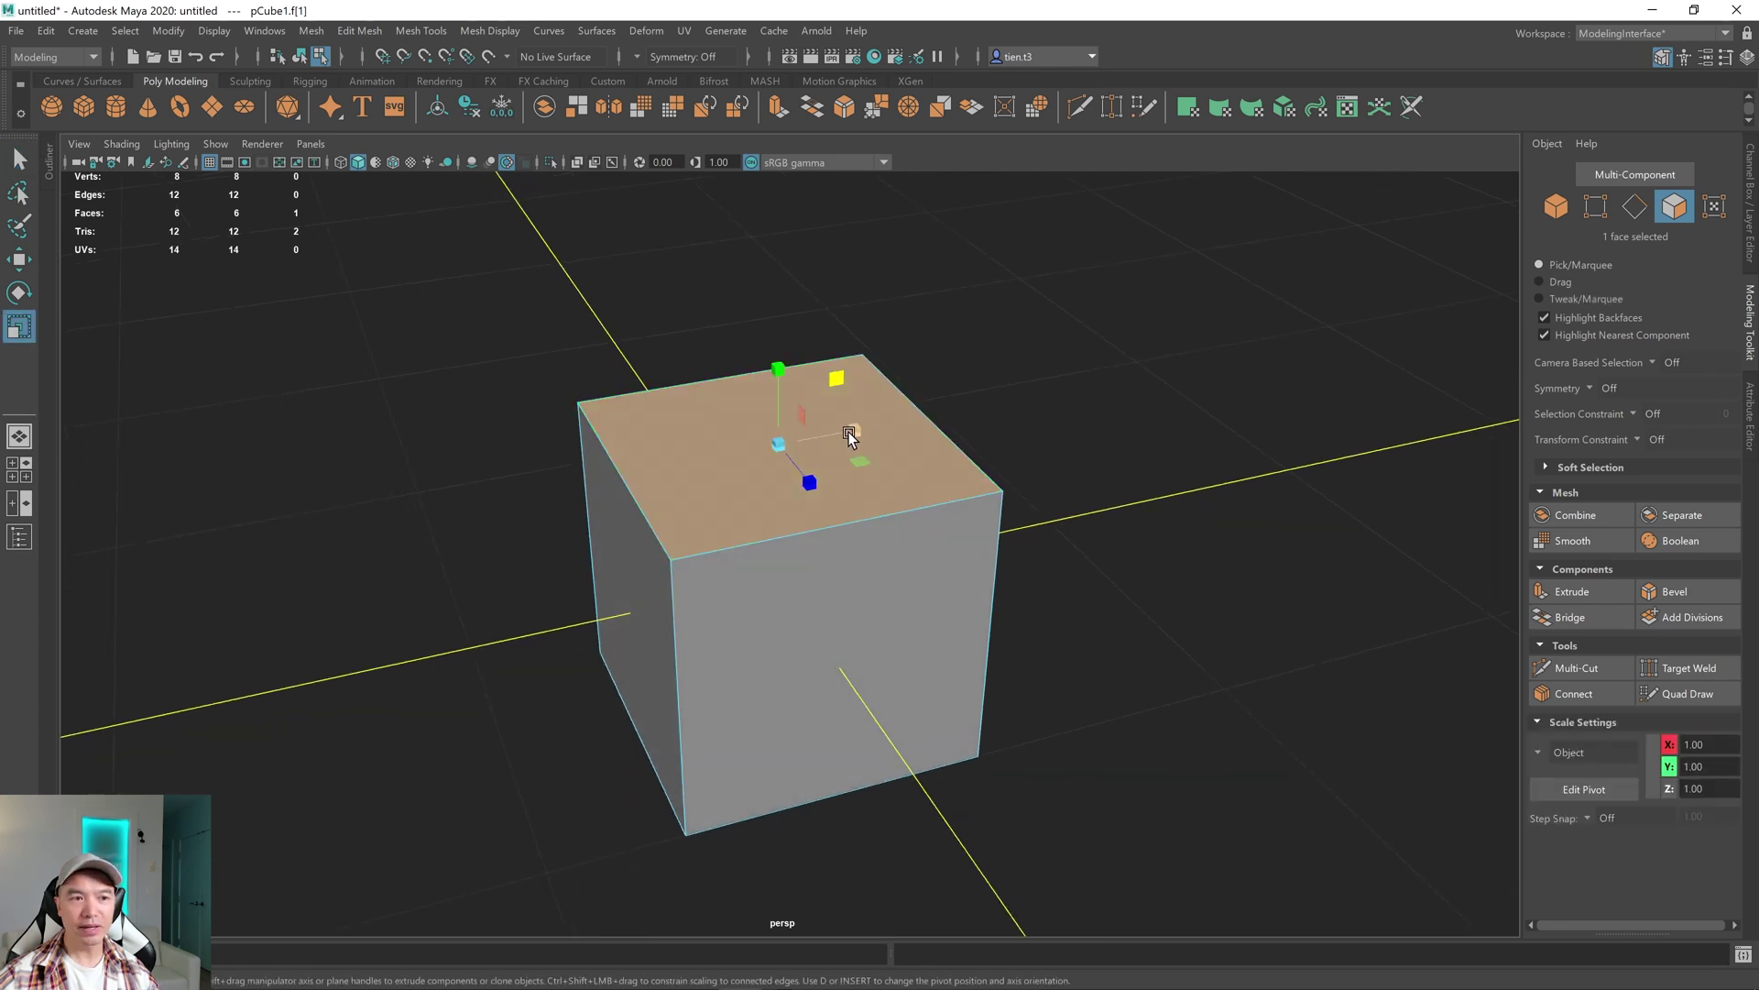
pyautogui.moveTo(849, 438); pyautogui.dragTo(824, 483)
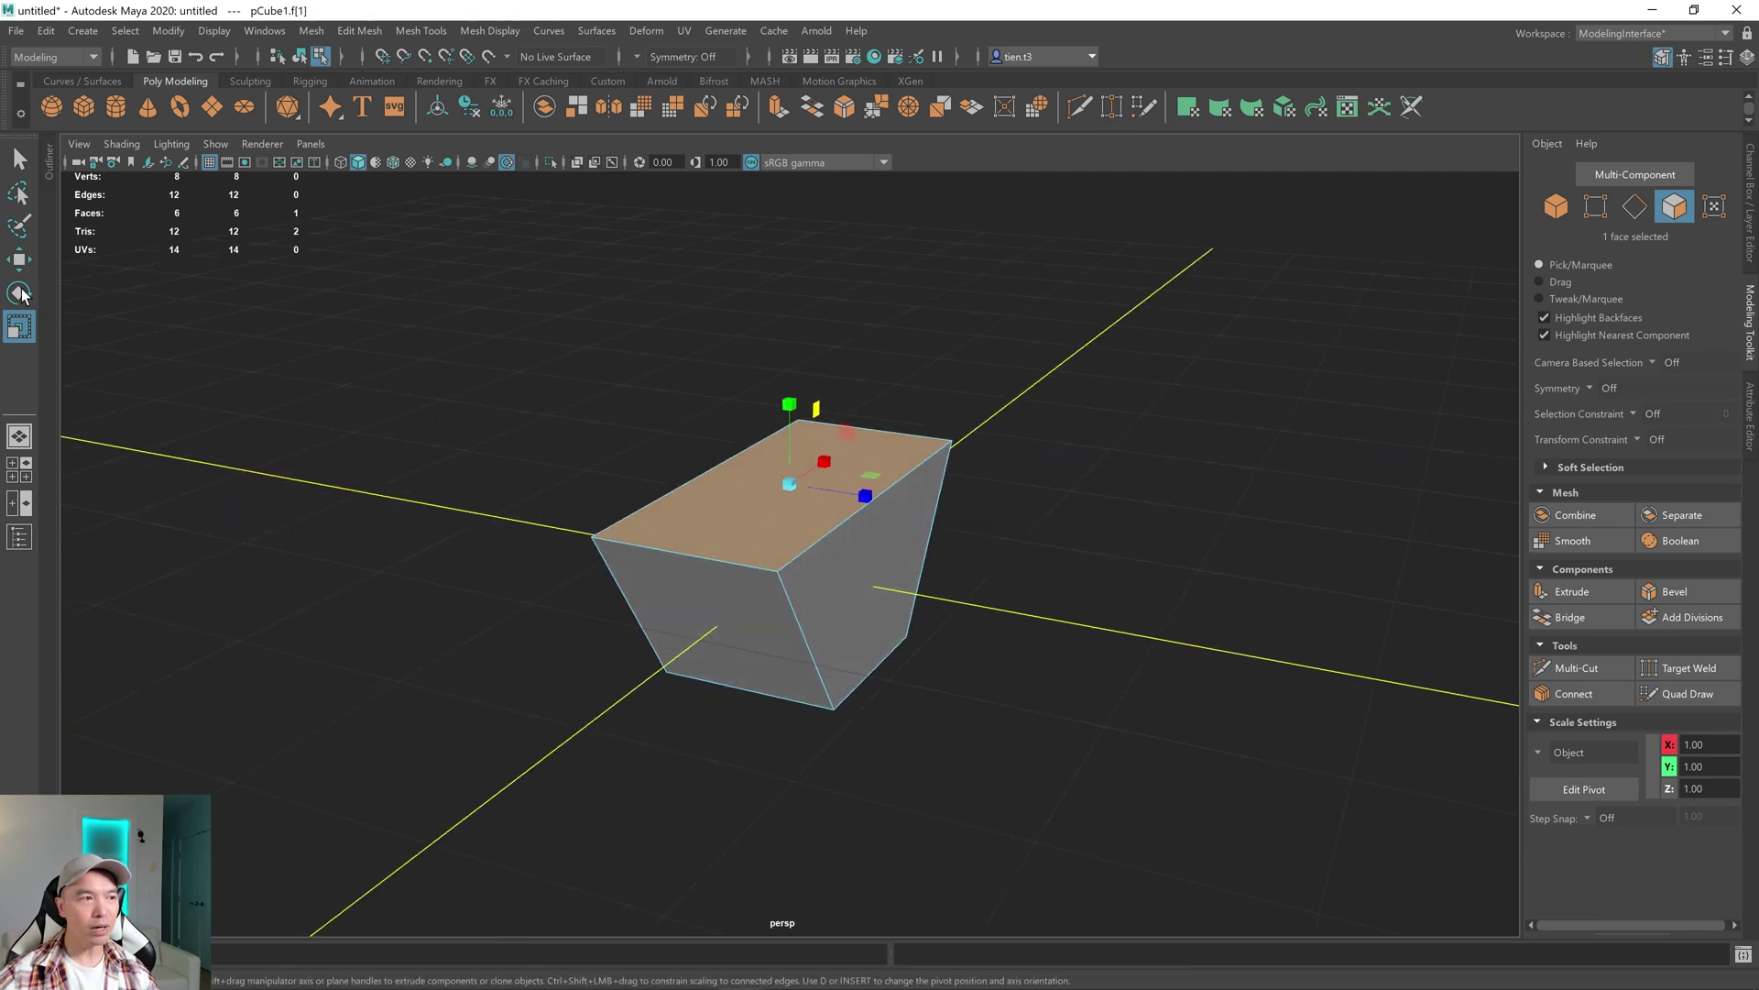
pyautogui.keyDown('alt'); pyautogui.moveTo(1508, 263); pyautogui.dragTo(1266, 430); pyautogui.keyUp('alt')
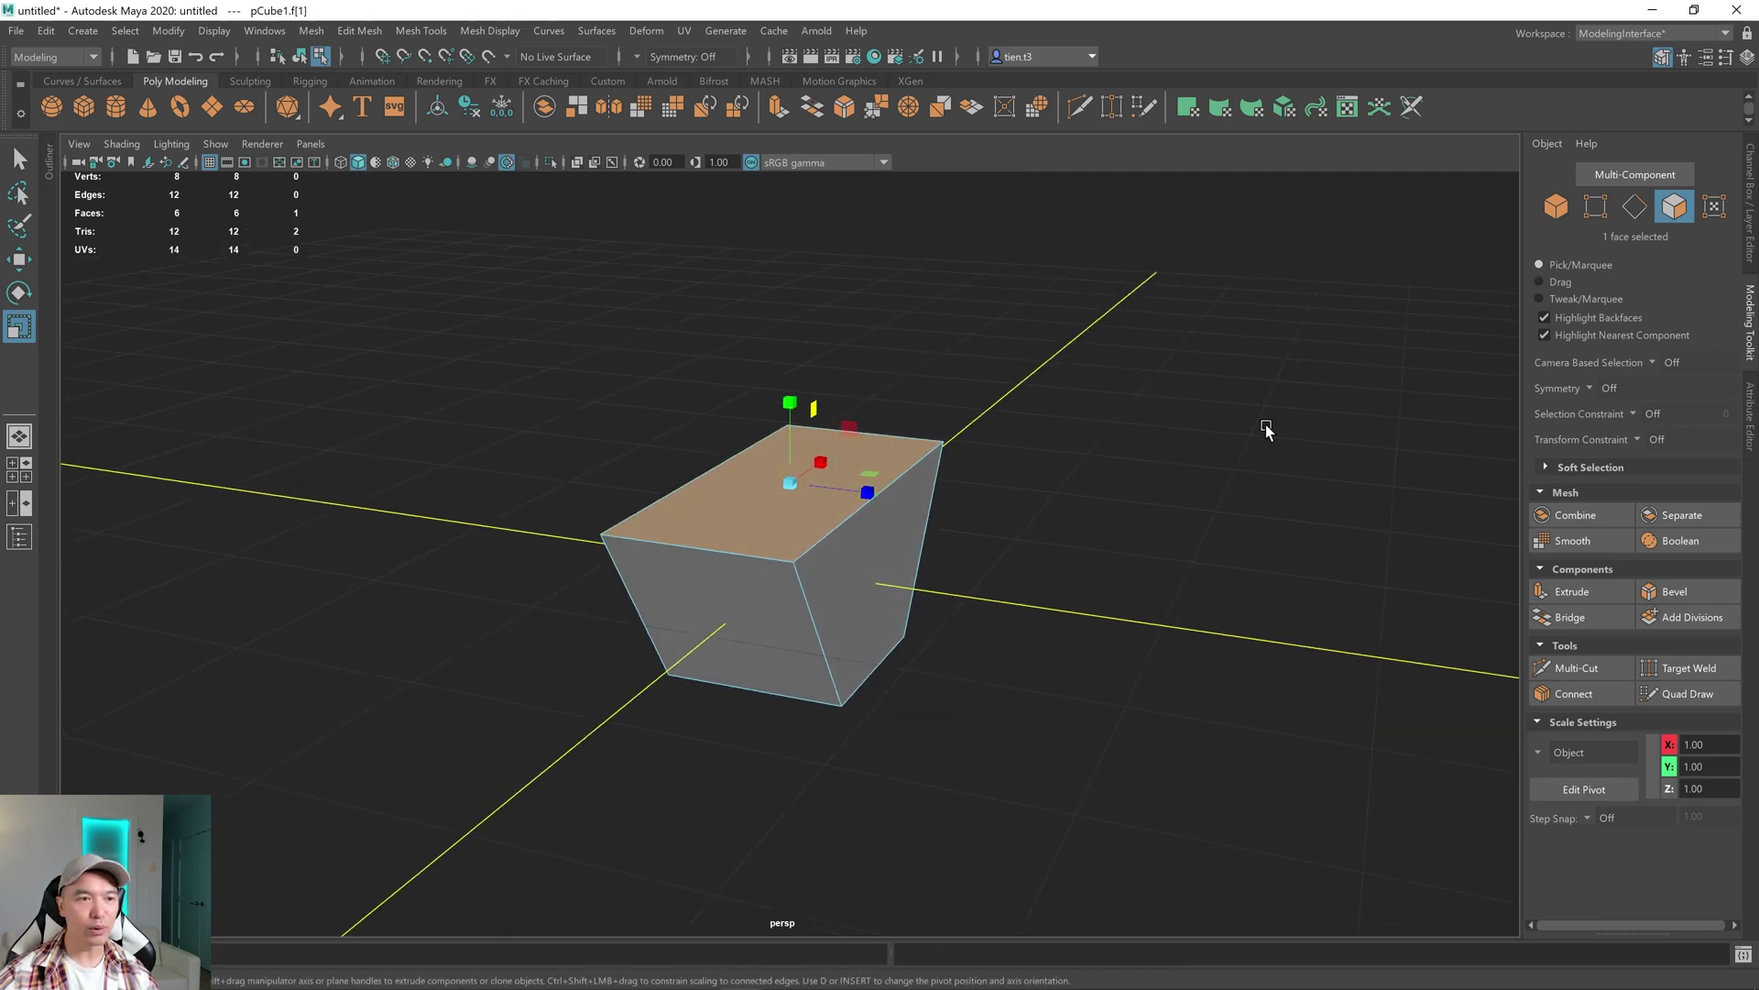
# - In Vertex mode, move the right top corner vertex, then undo back to three selected vertices
pyautogui.click(1597, 208)
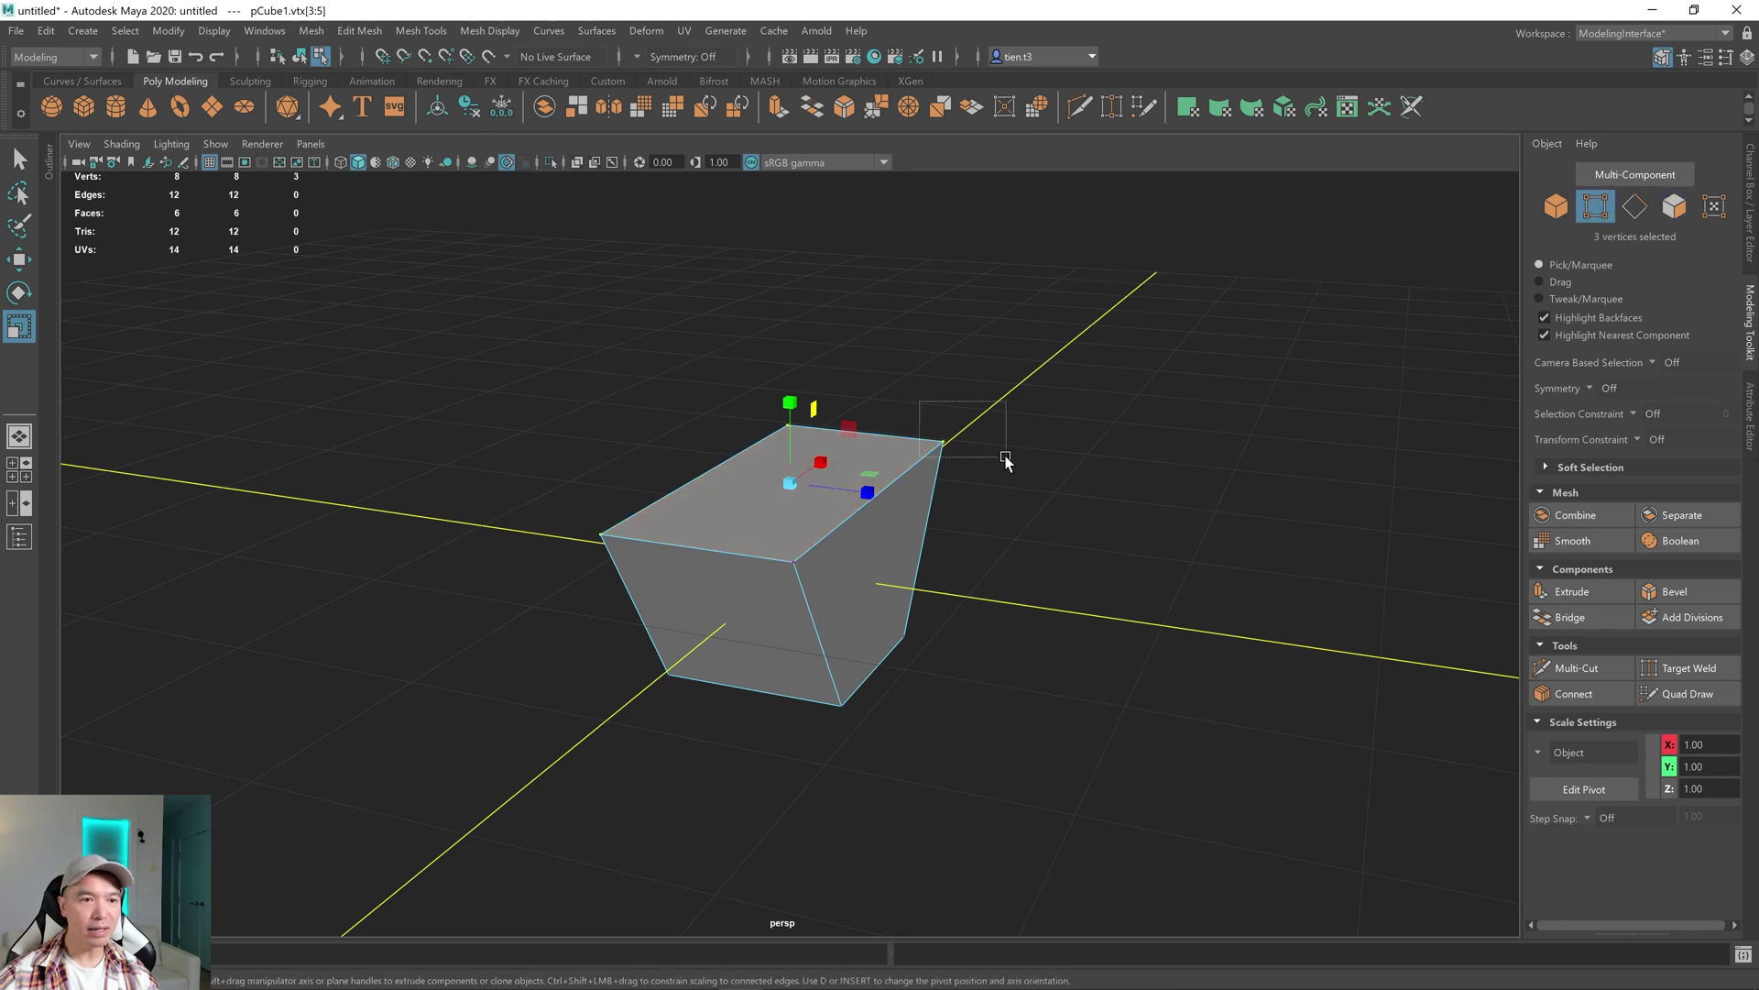
pyautogui.moveTo(1006, 461); pyautogui.dragTo(999, 466)
pyautogui.keyDown('alt'); pyautogui.moveTo(998, 466); pyautogui.dragTo(1014, 452); pyautogui.keyUp('alt')
pyautogui.press('q')
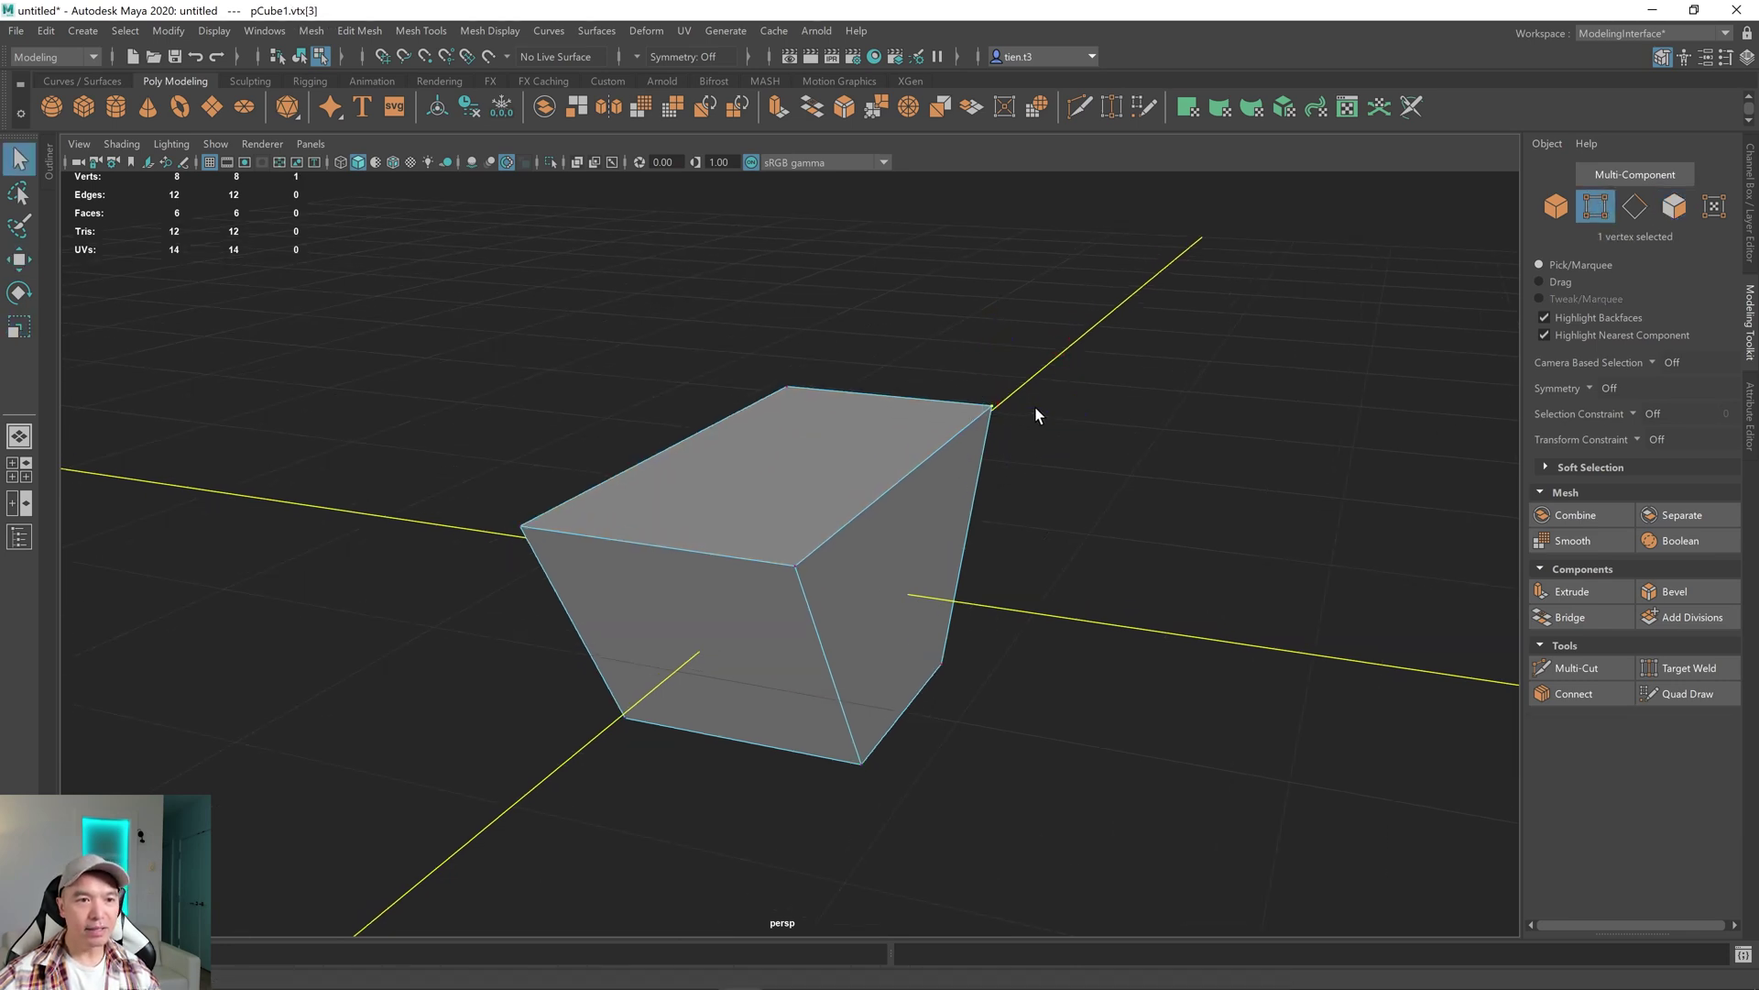
pyautogui.press('w')
pyautogui.moveTo(1088, 406); pyautogui.dragTo(1118, 360)
pyautogui.hotkey('ctrl', 'z')
pyautogui.hotkey('ctrl', 'z')
pyautogui.hotkey('ctrl', 'z')
pyautogui.hotkey('ctrl', 'z')
pyautogui.hotkey('ctrl', 'z')
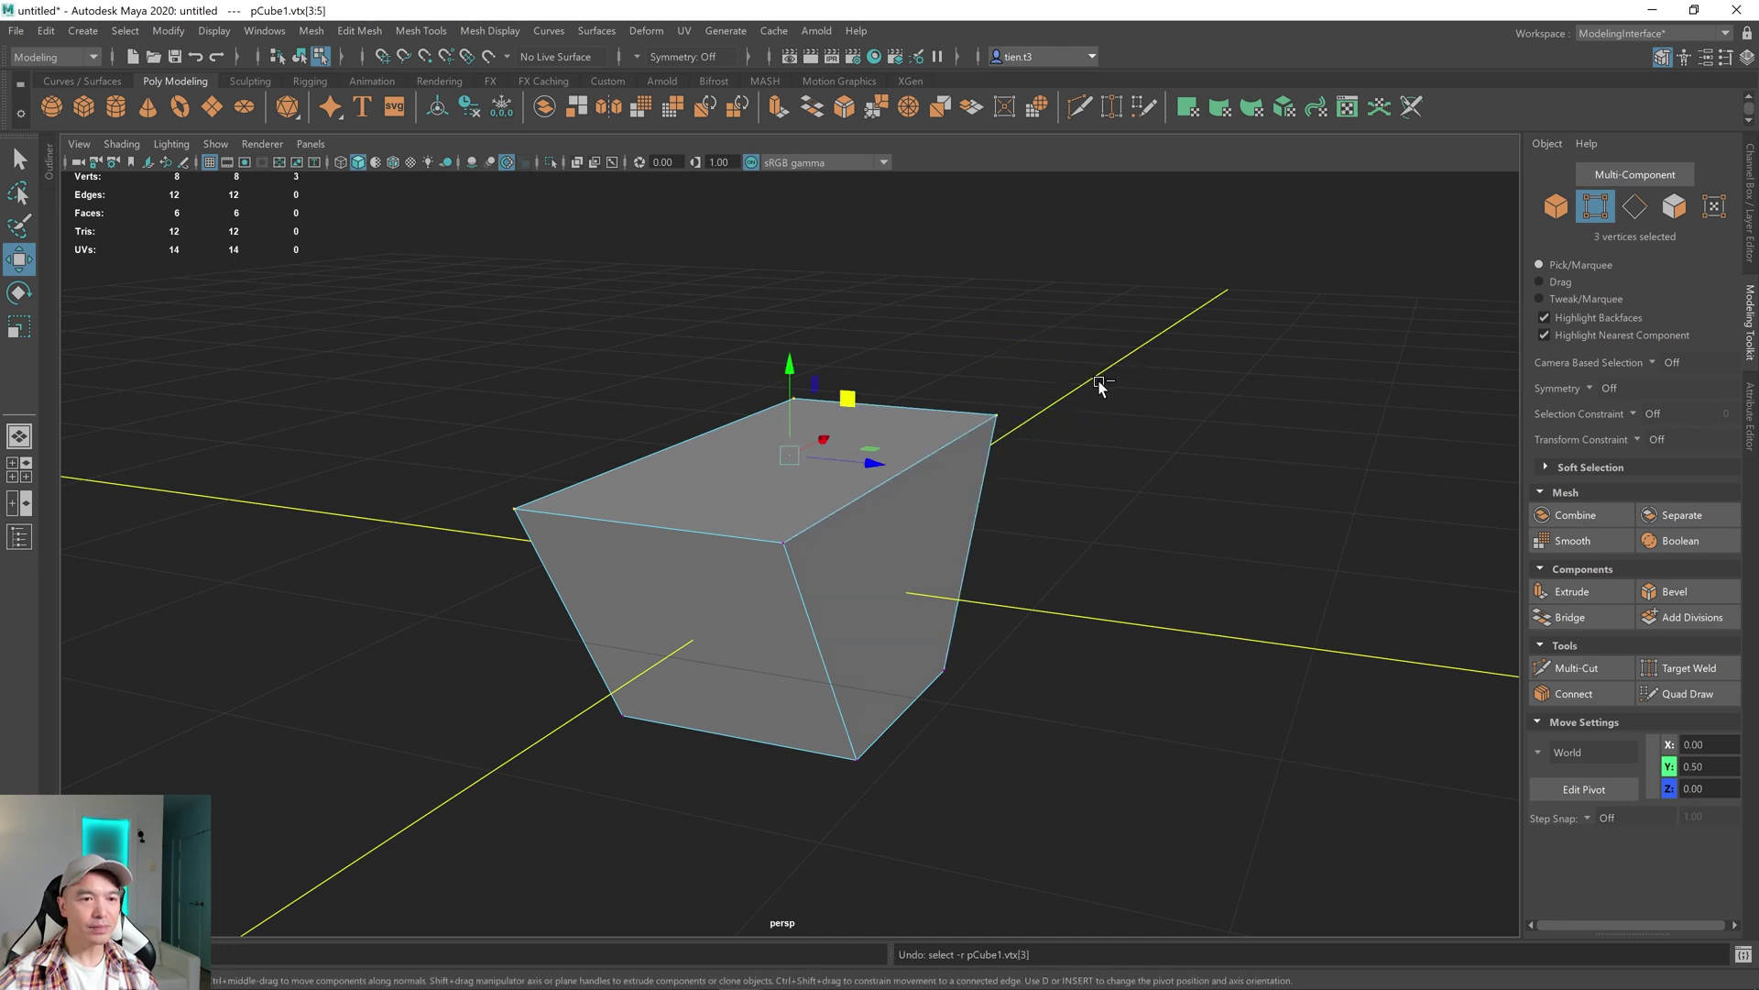
pyautogui.keyDown('alt'); pyautogui.moveTo(1217, 468); pyautogui.dragTo(168, 436); pyautogui.keyUp('alt')
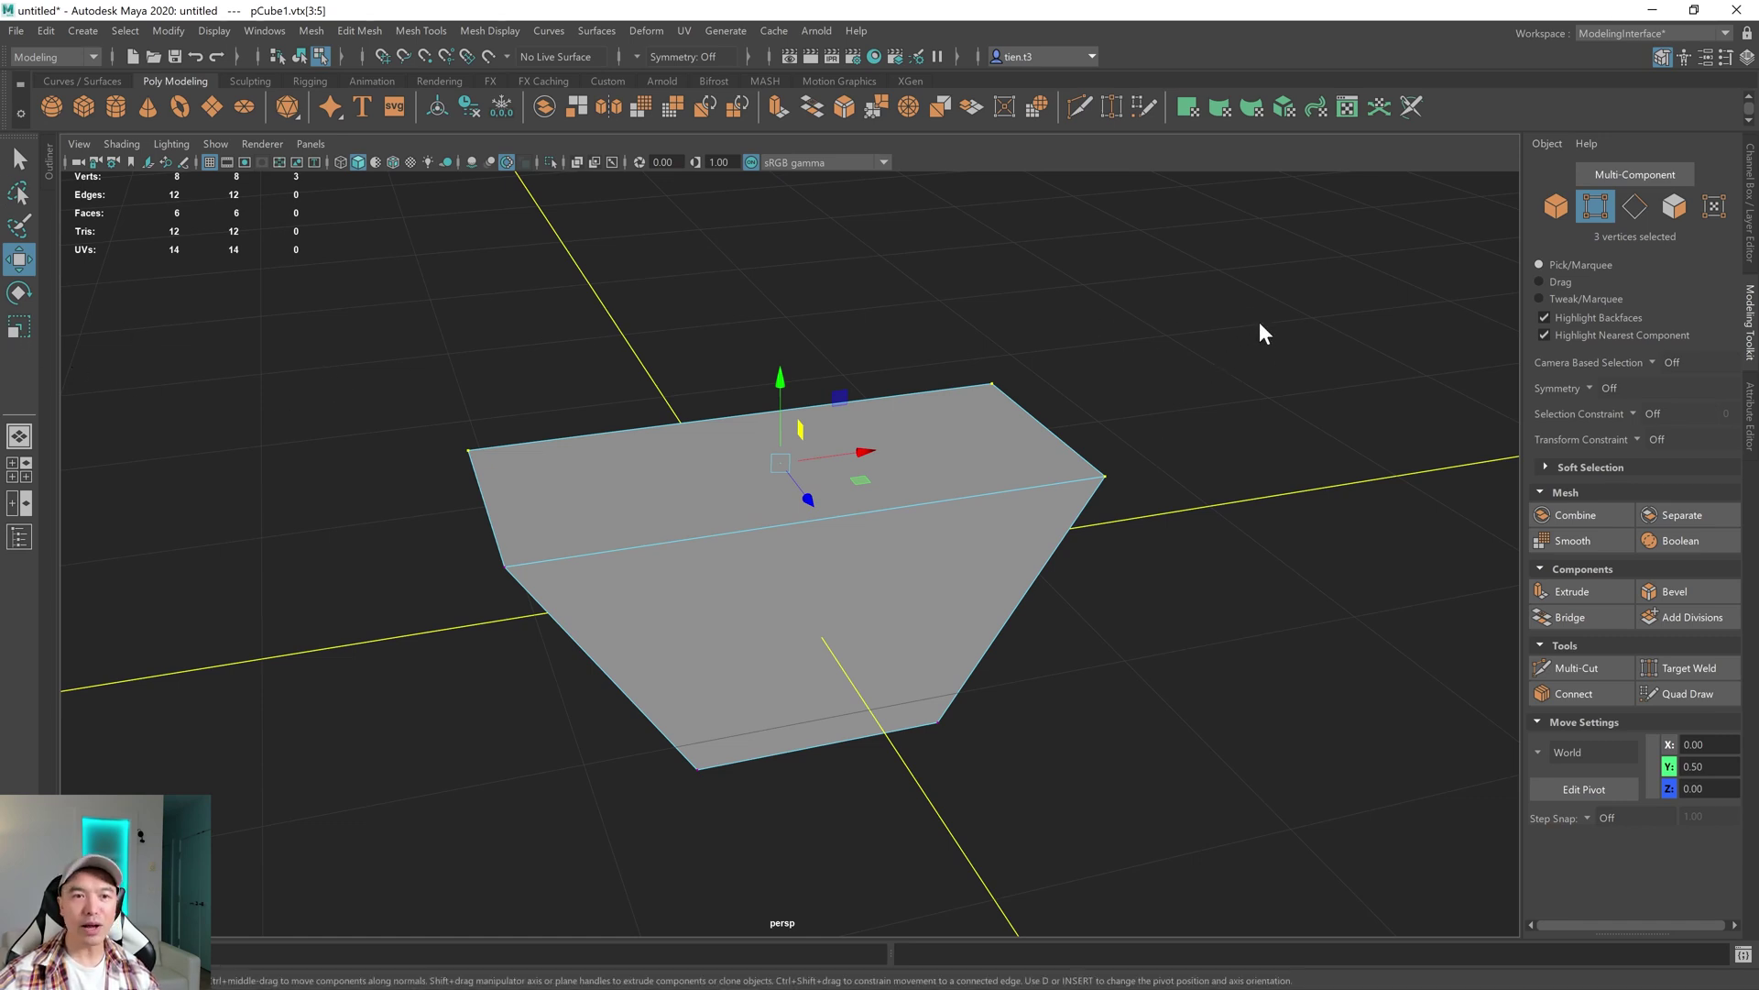
pyautogui.moveTo(1259, 322); pyautogui.dragTo(1257, 328, button='right')
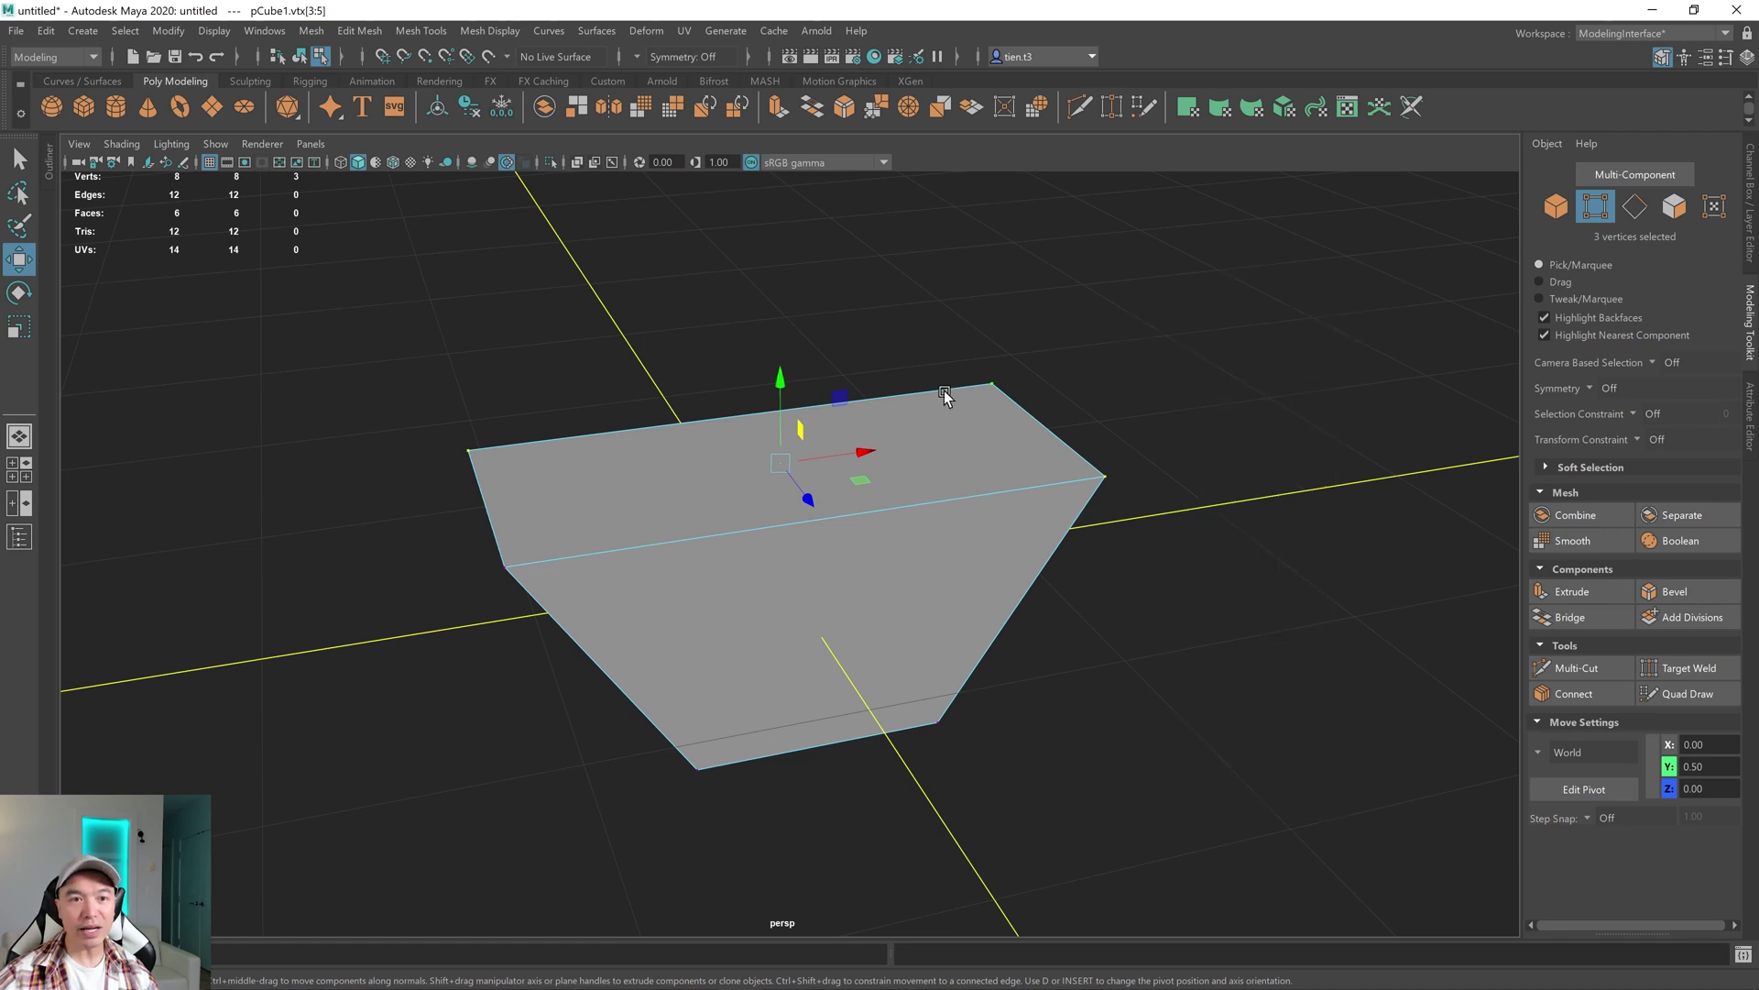
pyautogui.keyDown('alt'); pyautogui.moveTo(919, 521); pyautogui.dragTo(936, 471); pyautogui.keyUp('alt')
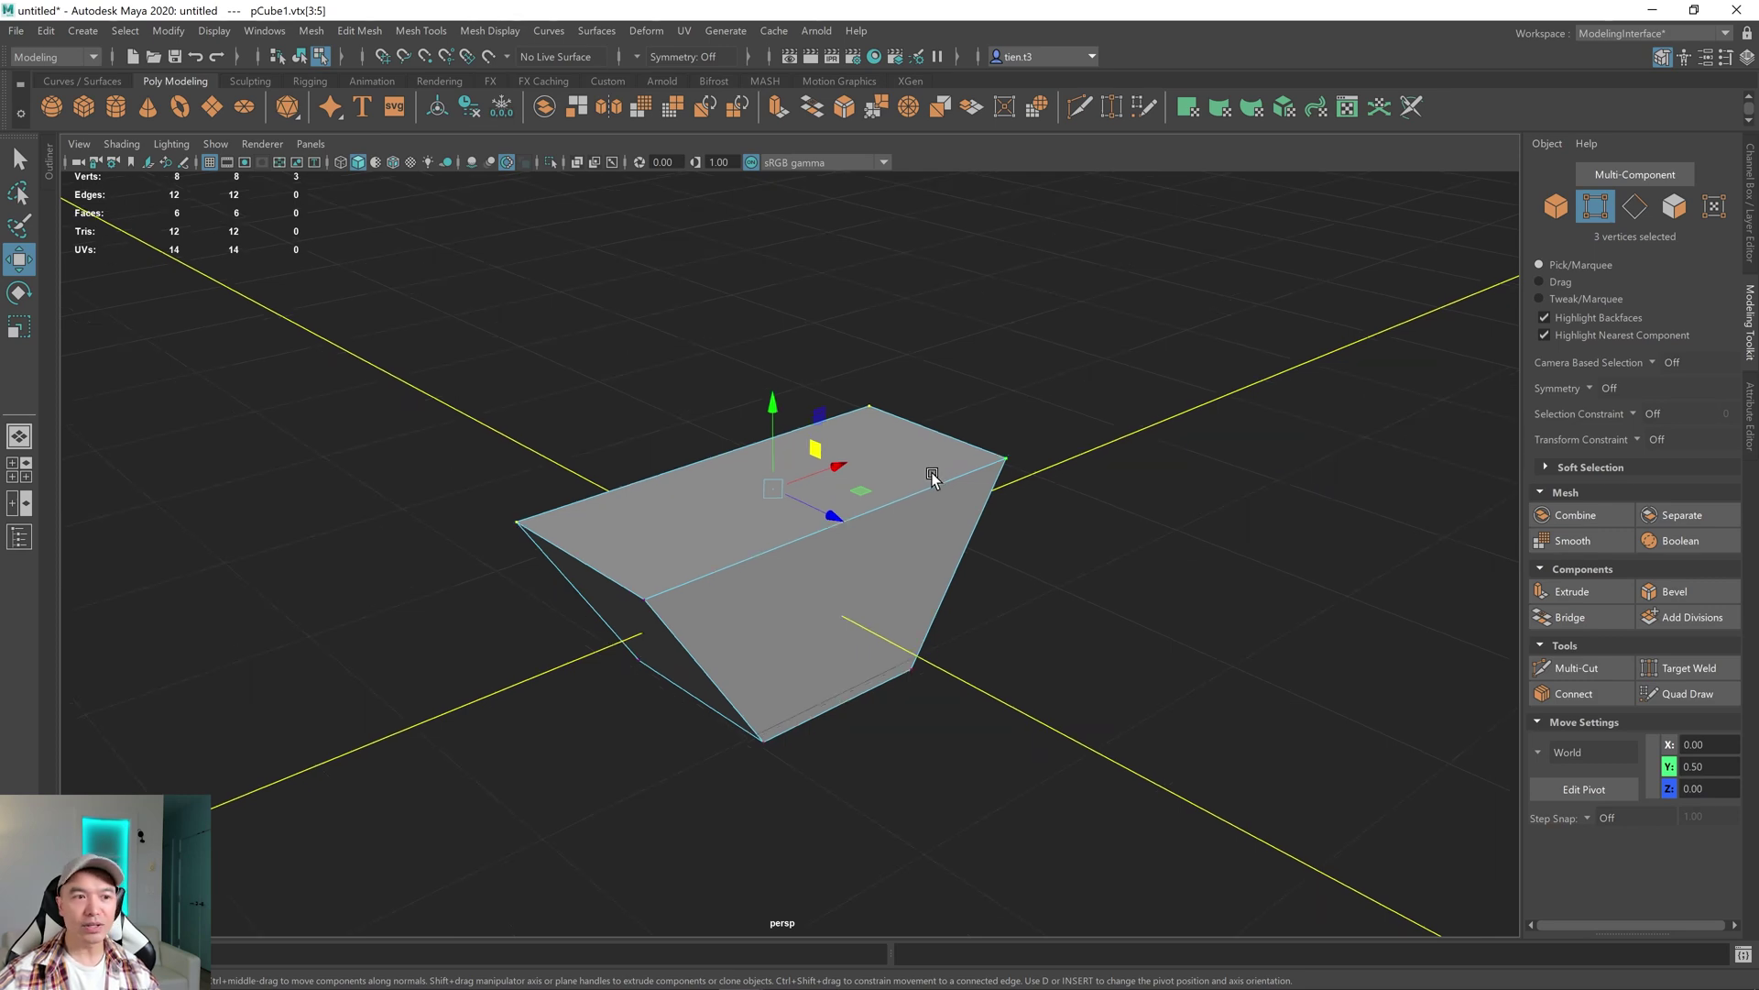